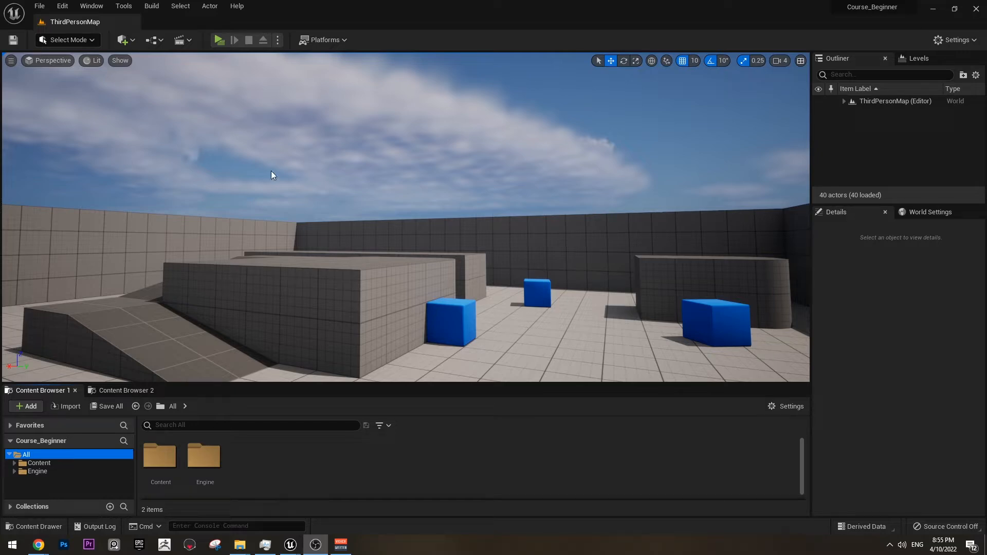
{"action": "right_click_drag", "start_coordinate": [271, 172], "coordinate": [381, 190]}
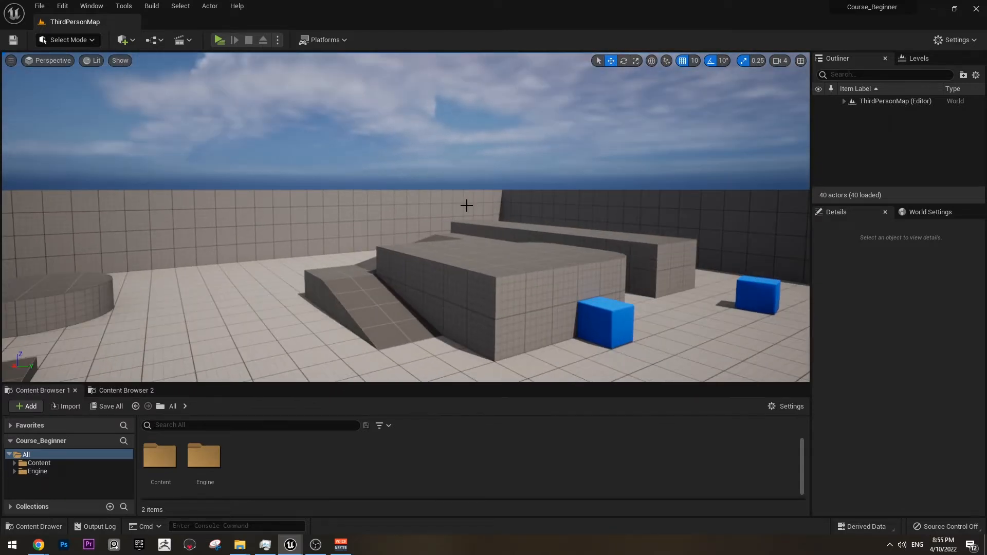
{"action": "right_click_drag", "start_coordinate": [482, 230], "coordinate": [496, 253]}
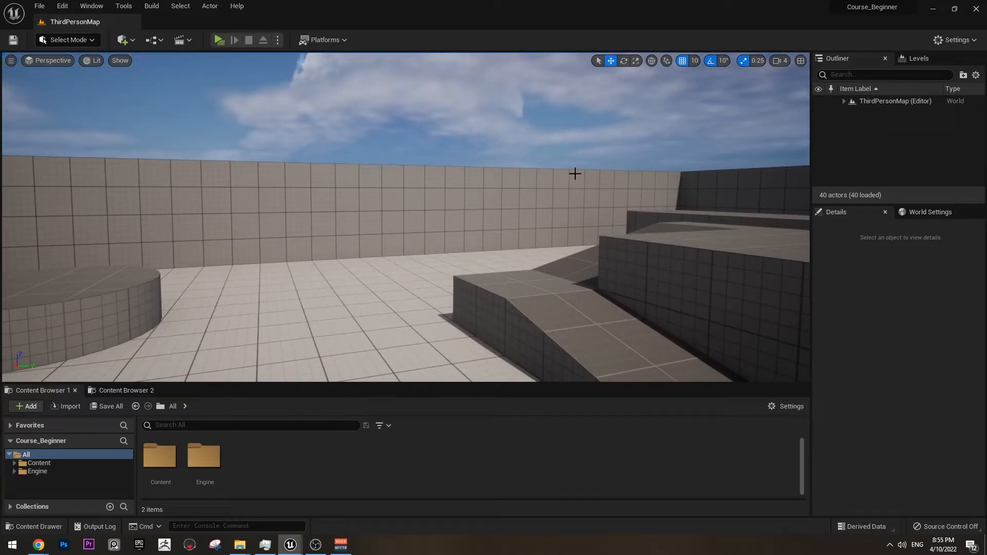
{"action": "right_click_drag", "start_coordinate": [496, 253], "coordinate": [468, 226]}
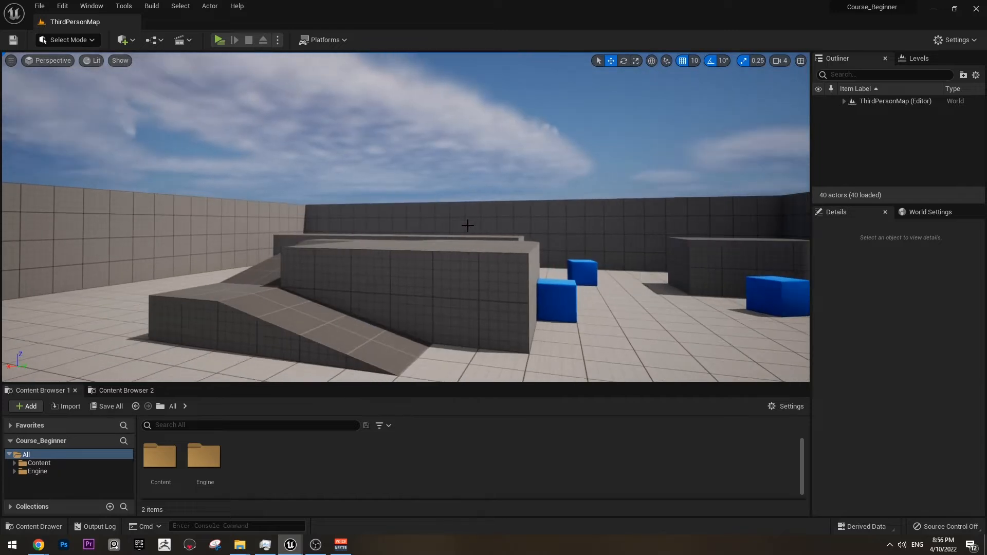
{"action": "right_click_drag", "start_coordinate": [619, 88], "coordinate": [619, 88]}
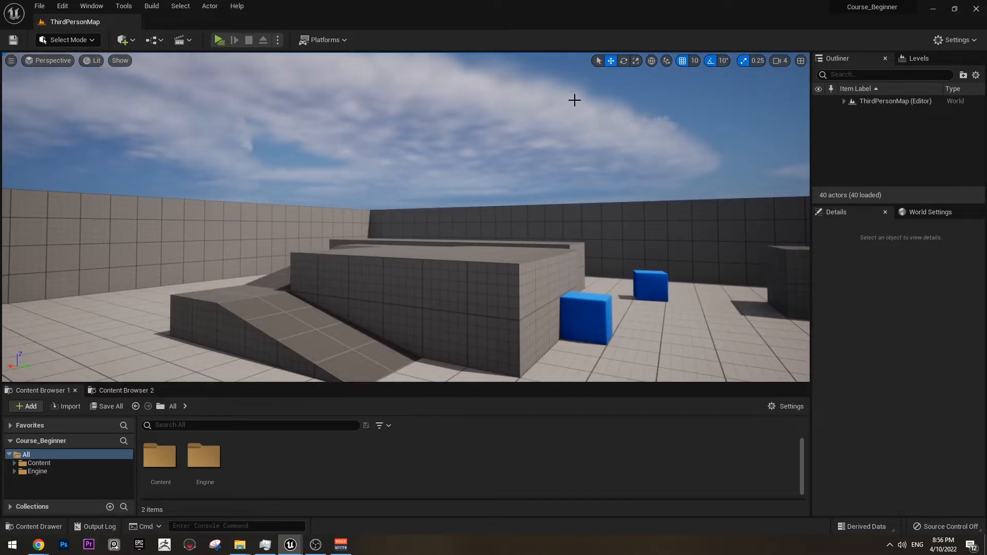
Open the plugin manager and search all plugins for "volumetr"
{"action": "left_click", "coordinate": [952, 41]}
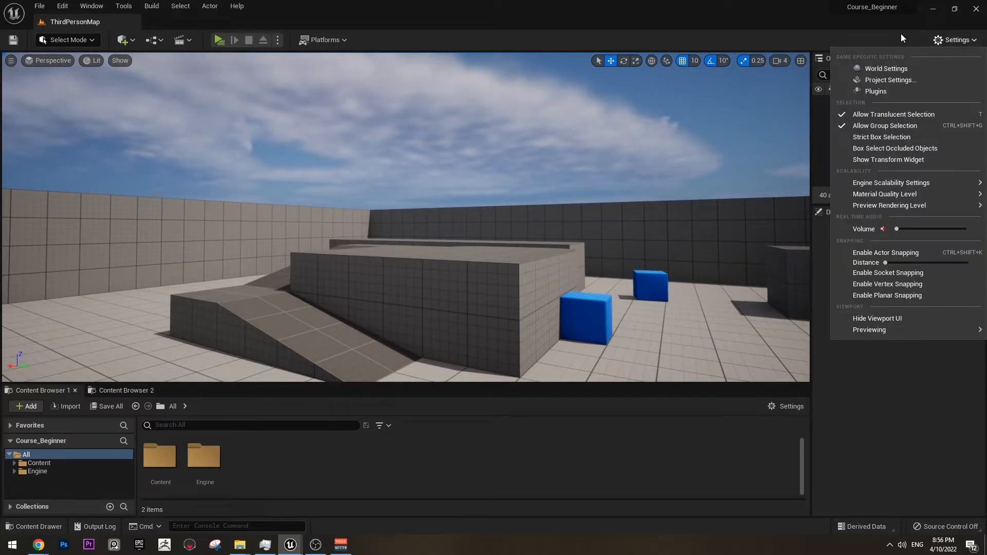
{"action": "left_click", "coordinate": [886, 90]}
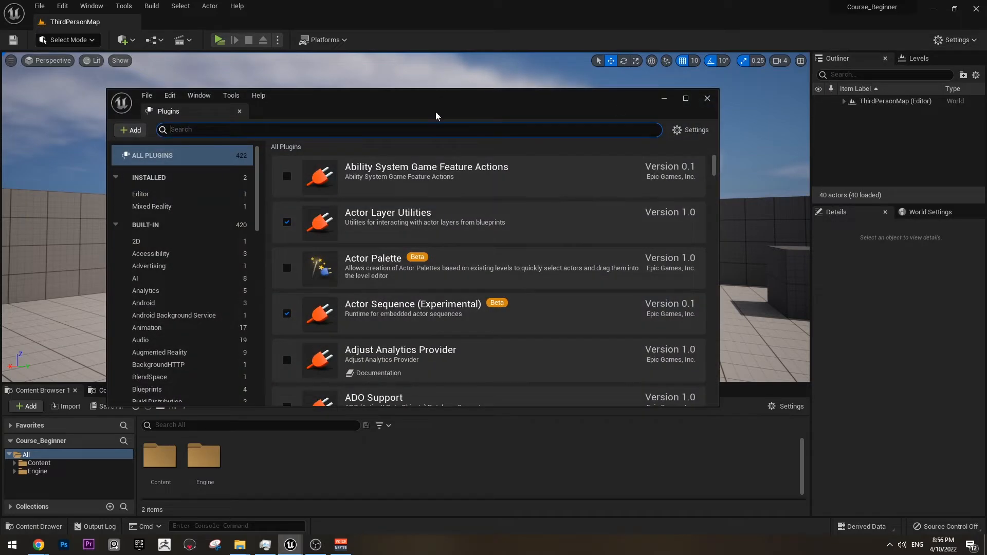
{"action": "left_click_drag", "start_coordinate": [436, 116], "coordinate": [447, 84]}
{"action": "scroll", "coordinate": [419, 324], "scroll_direction": "down", "scroll_amount": 3}
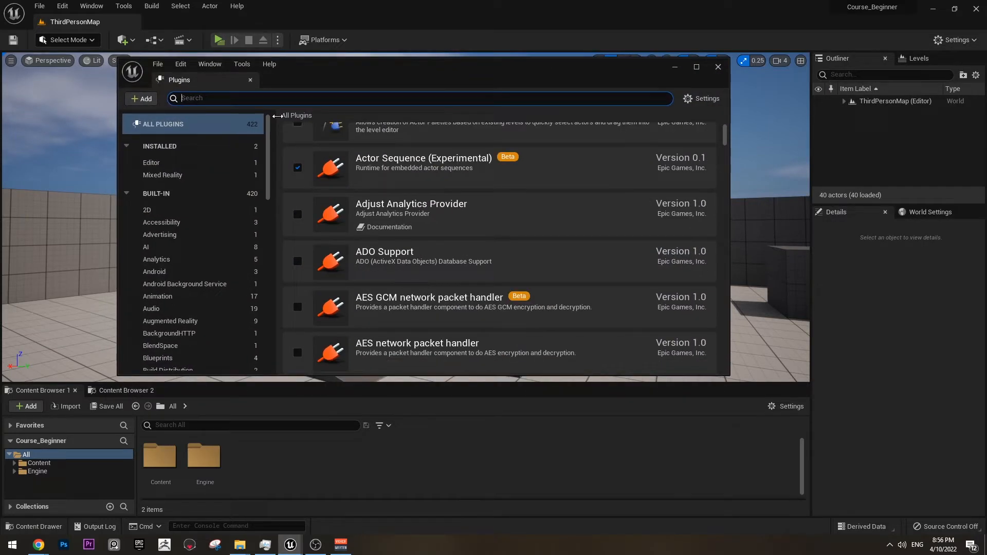
{"action": "left_click", "coordinate": [941, 37]}
{"action": "left_click", "coordinate": [893, 92]}
{"action": "type", "text": "volumetr"}
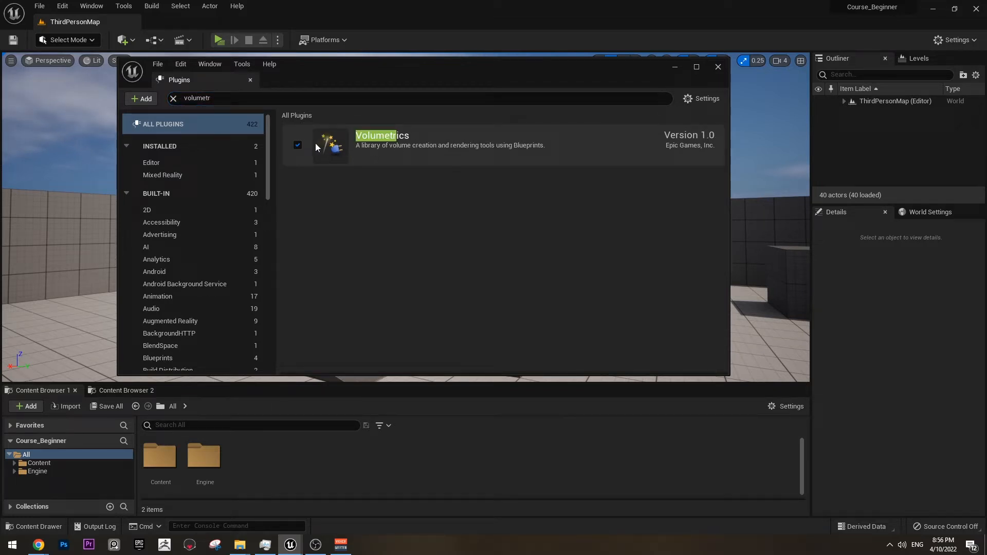
Toggle the Volumetrics plugin off and on again, leave it enabled, and close the plugin manager
{"action": "left_click", "coordinate": [298, 145]}
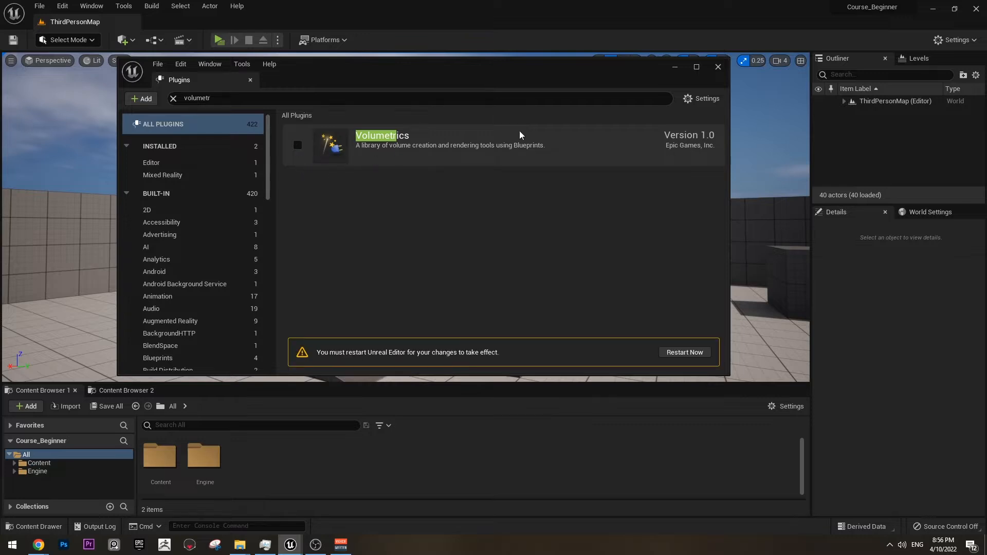
{"action": "left_click", "coordinate": [297, 146]}
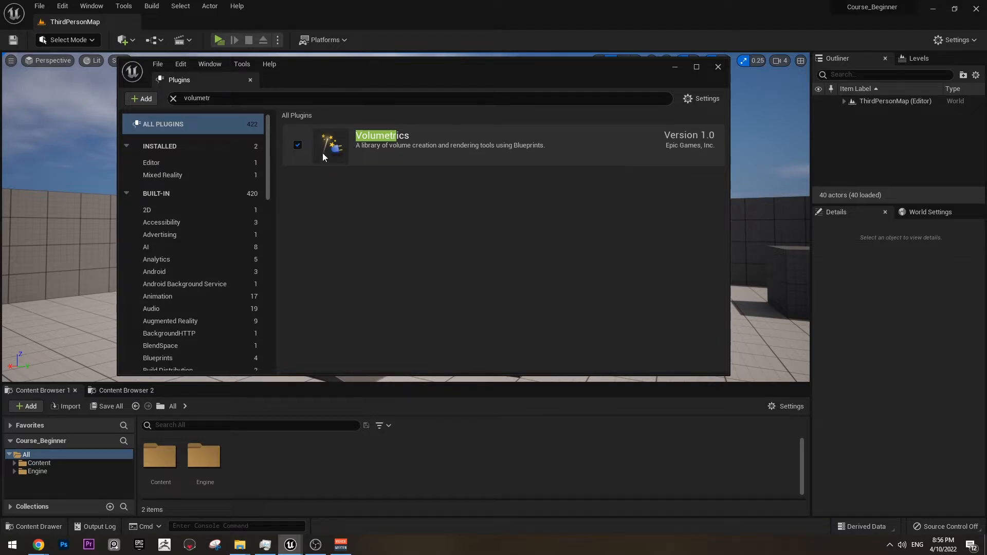
{"action": "left_click", "coordinate": [297, 146]}
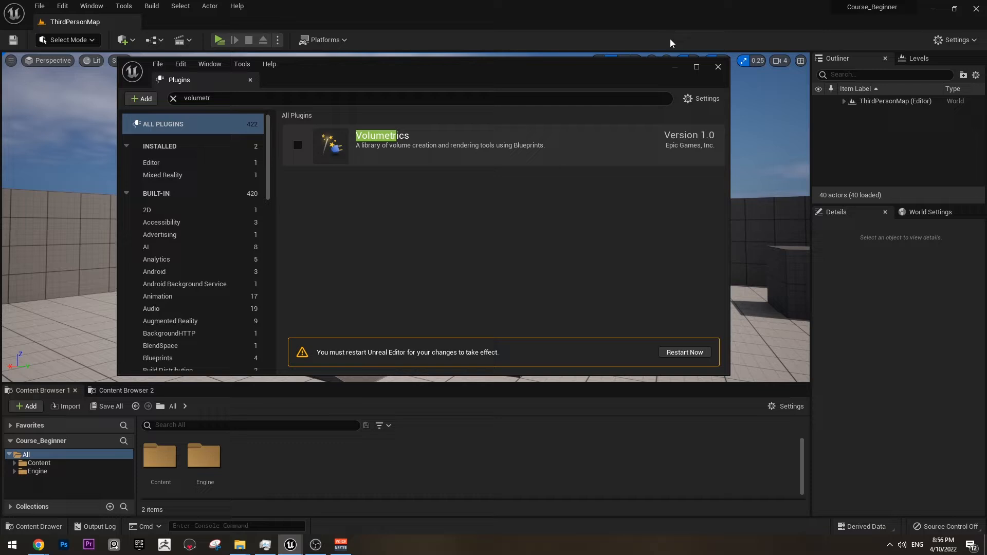
{"action": "left_click", "coordinate": [297, 145]}
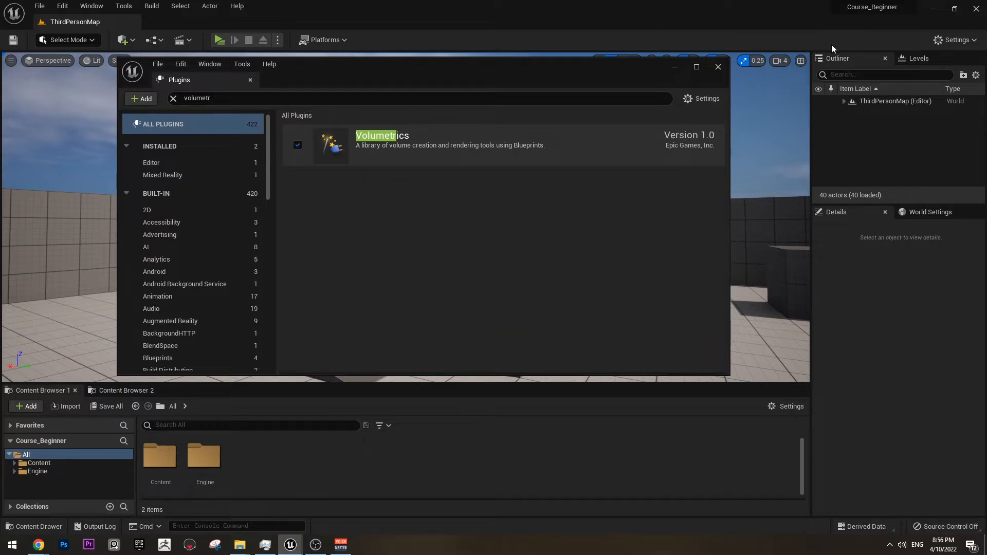
{"action": "left_click", "coordinate": [718, 68]}
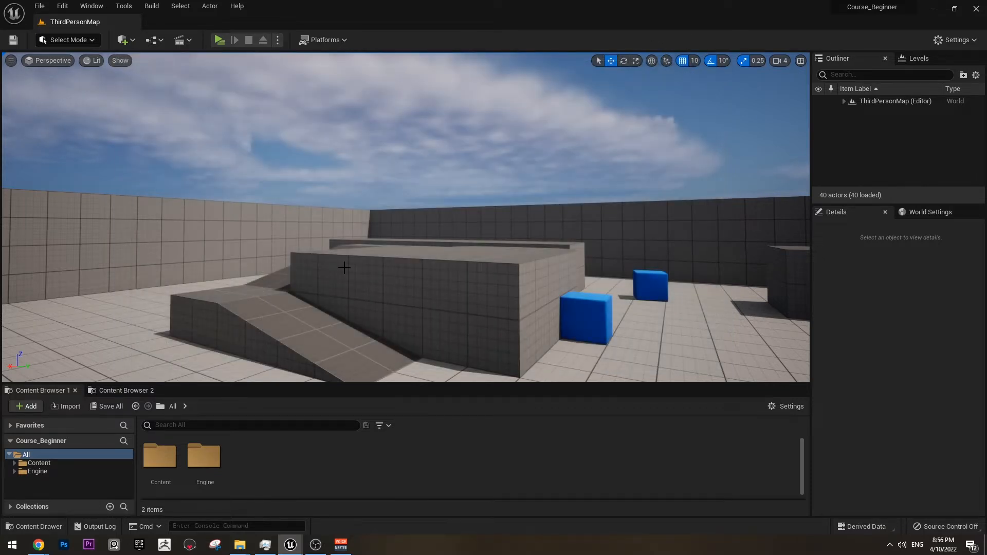
Check the Content Browser's engine and plugin content options, and open the Engine > Plugins folder with the browser enlarged
{"action": "left_click", "coordinate": [772, 407]}
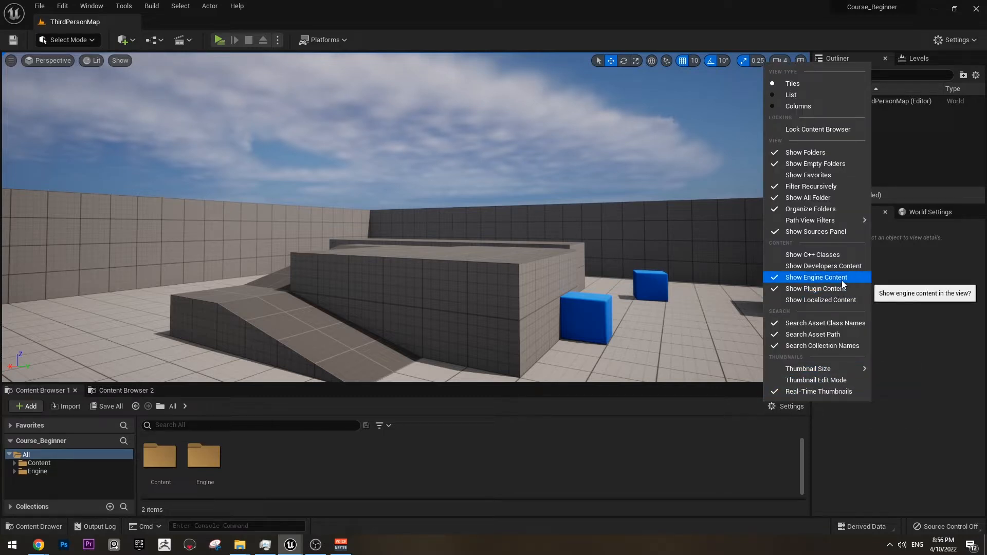
{"action": "left_click", "coordinate": [739, 437]}
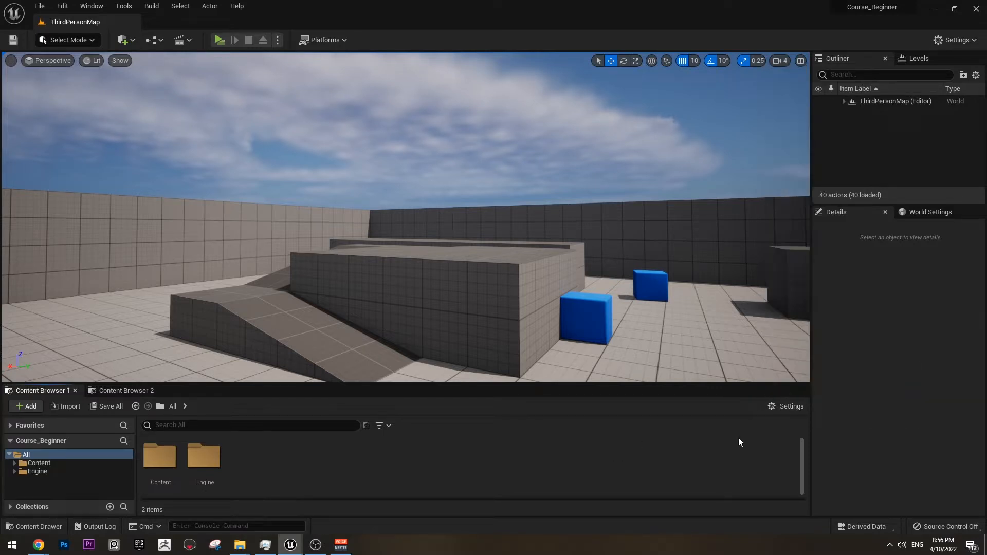
{"action": "left_click", "coordinate": [39, 472]}
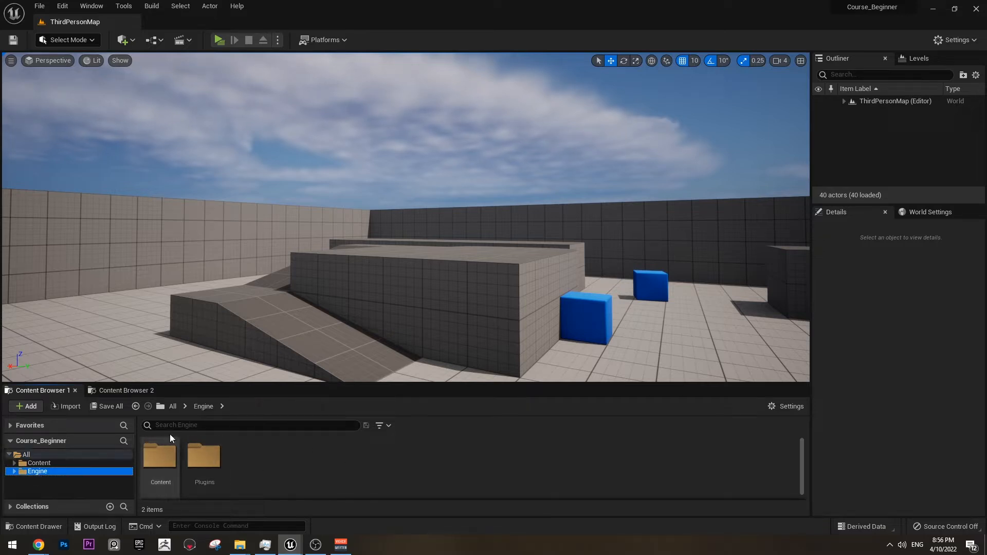
{"action": "double_click", "coordinate": [68, 472]}
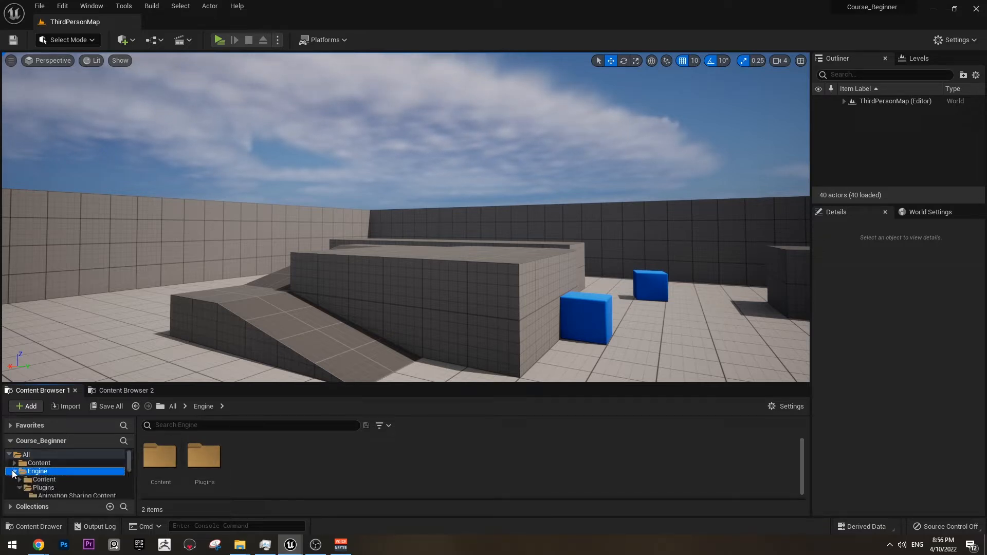
{"action": "left_click", "coordinate": [44, 487]}
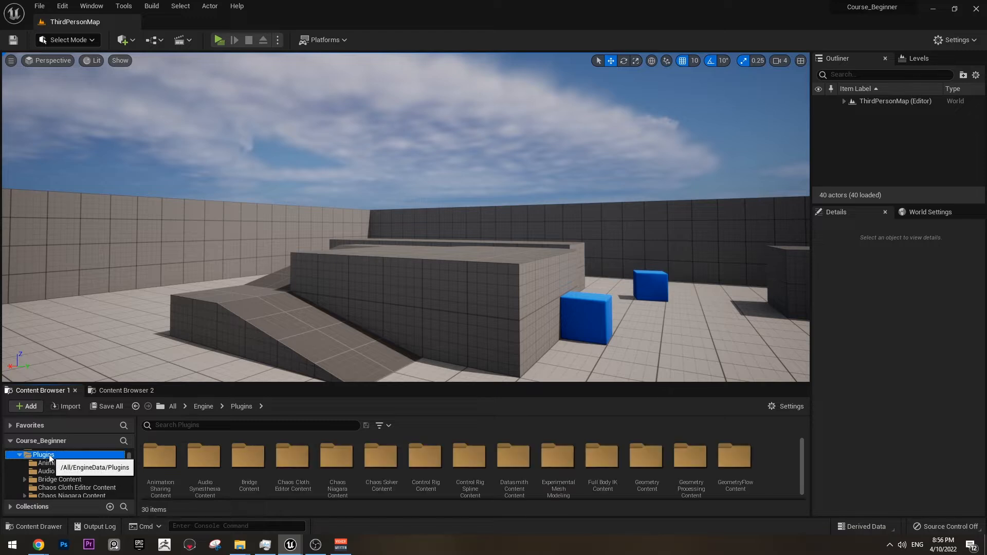
{"action": "left_click_drag", "start_coordinate": [294, 384], "coordinate": [154, 265]}
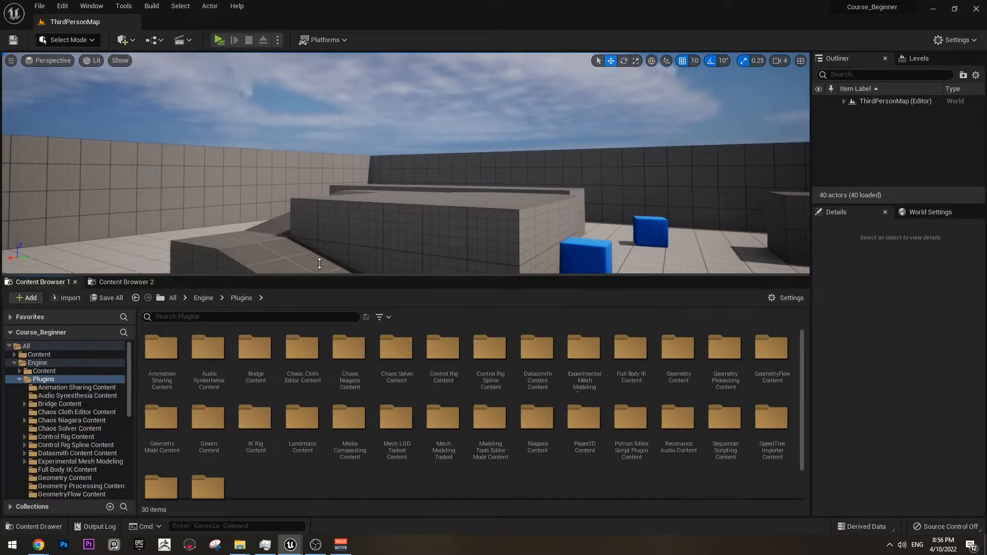
Collapse the Plugins folder tree and open the Content subfolder of Volumetrics Content under Engine > Plugins
{"action": "left_click", "coordinate": [20, 370]}
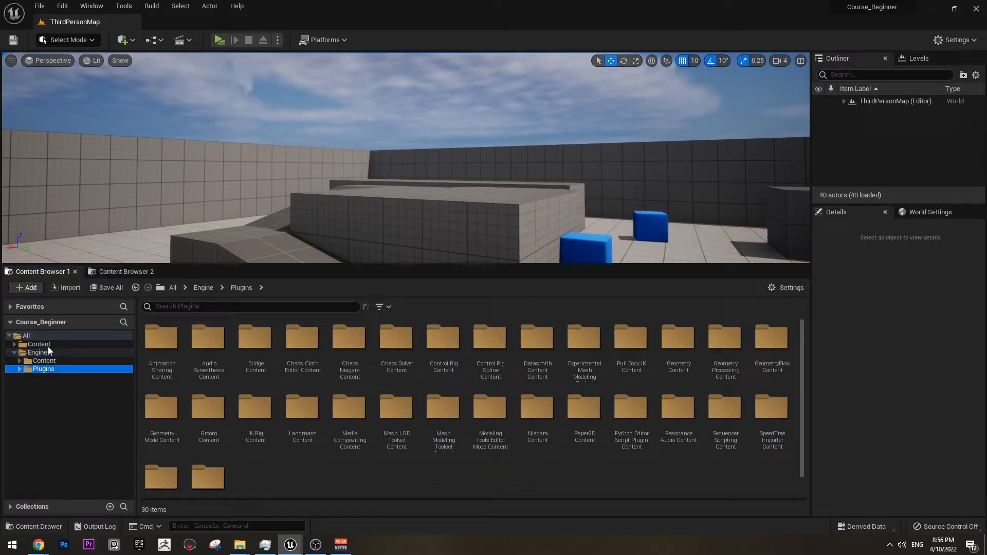
{"action": "left_click", "coordinate": [45, 353]}
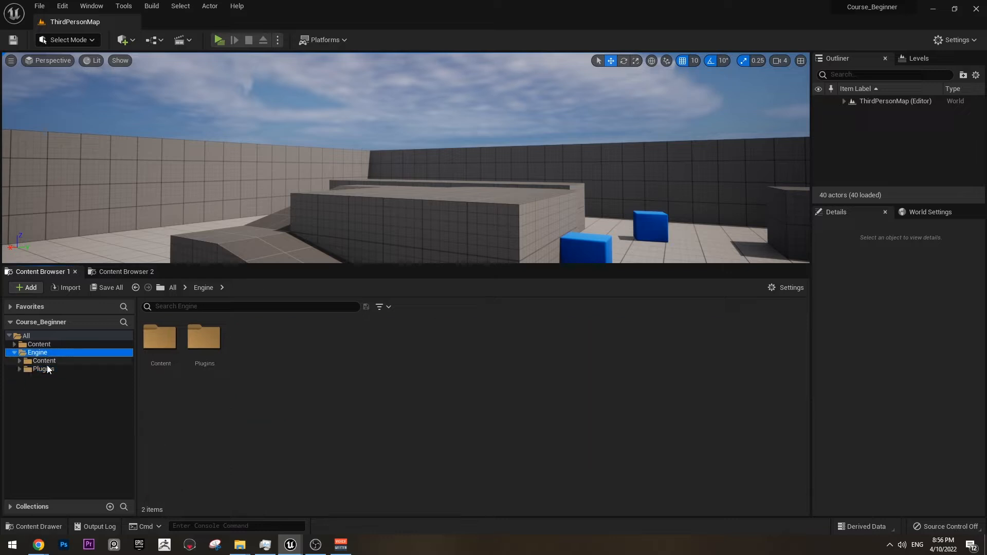
{"action": "left_click", "coordinate": [43, 361]}
{"action": "left_click", "coordinate": [27, 370]}
{"action": "scroll", "coordinate": [371, 434], "scroll_direction": "down", "scroll_amount": 2}
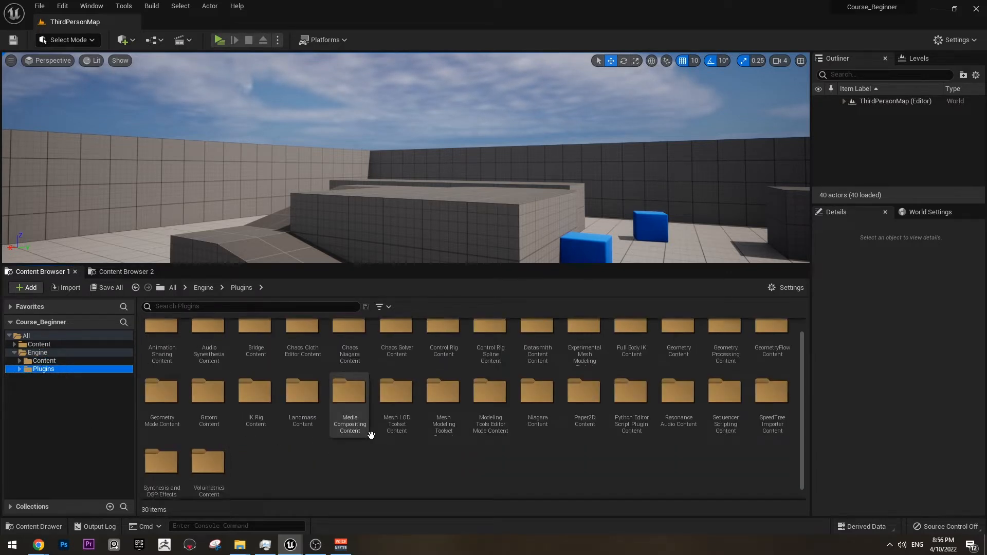
{"action": "left_click", "coordinate": [221, 459]}
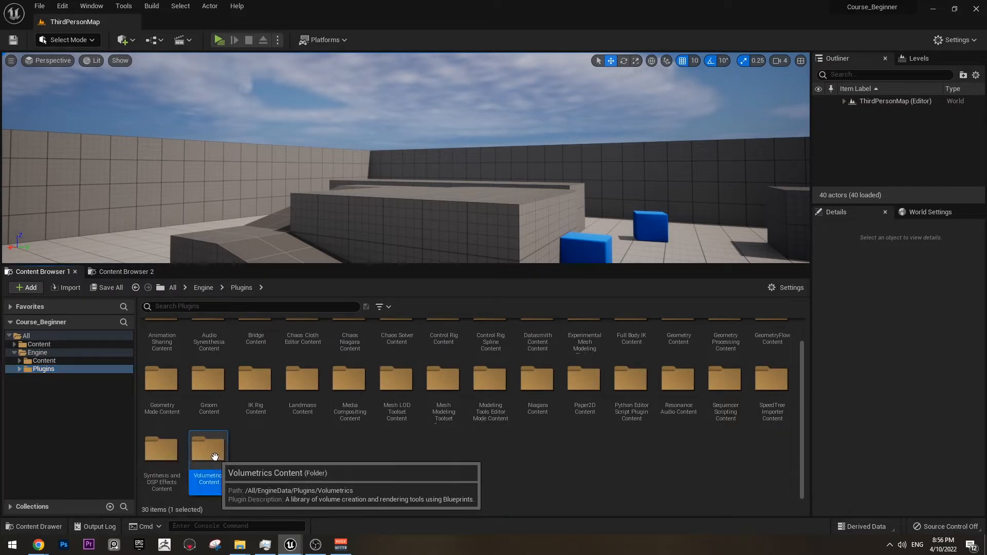
{"action": "double_click", "coordinate": [221, 459]}
{"action": "left_click", "coordinate": [174, 355]}
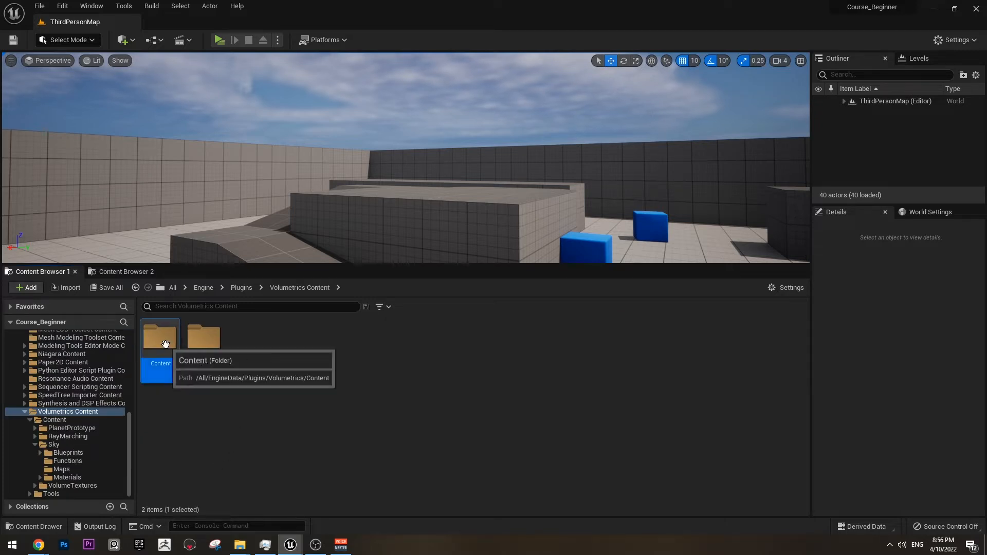
{"action": "double_click", "coordinate": [175, 355]}
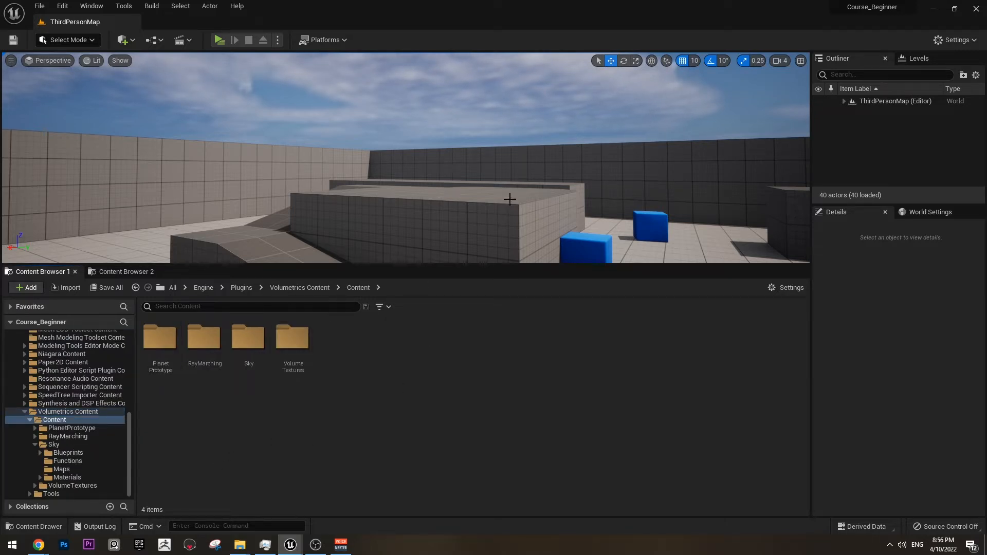
Shrink the Content Browser to enlarge the viewport, and open the Sky > Materials folder of the Volumetrics content
{"action": "right_click_drag", "start_coordinate": [509, 199], "coordinate": [538, 190]}
{"action": "right_click_drag", "start_coordinate": [523, 157], "coordinate": [566, 268]}
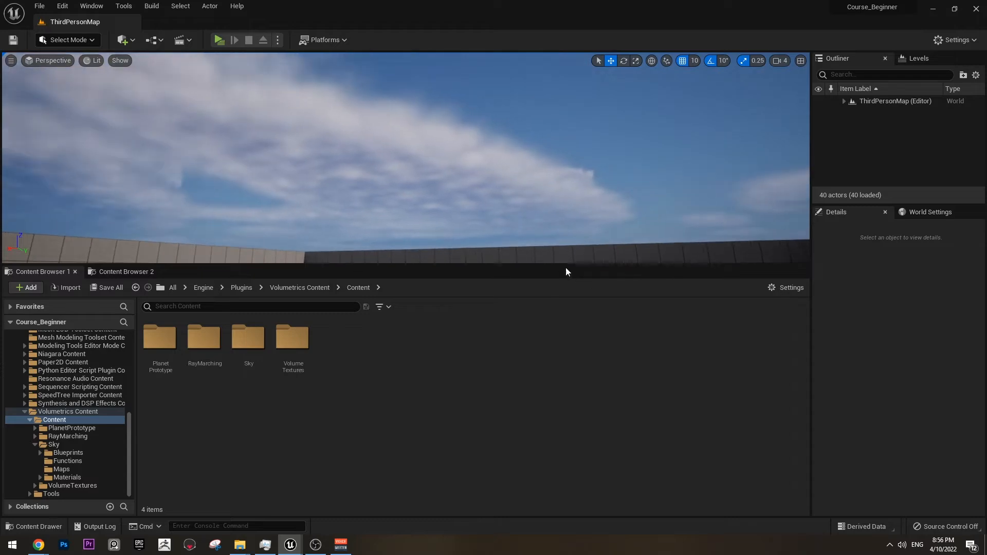
{"action": "left_click_drag", "start_coordinate": [560, 265], "coordinate": [564, 382]}
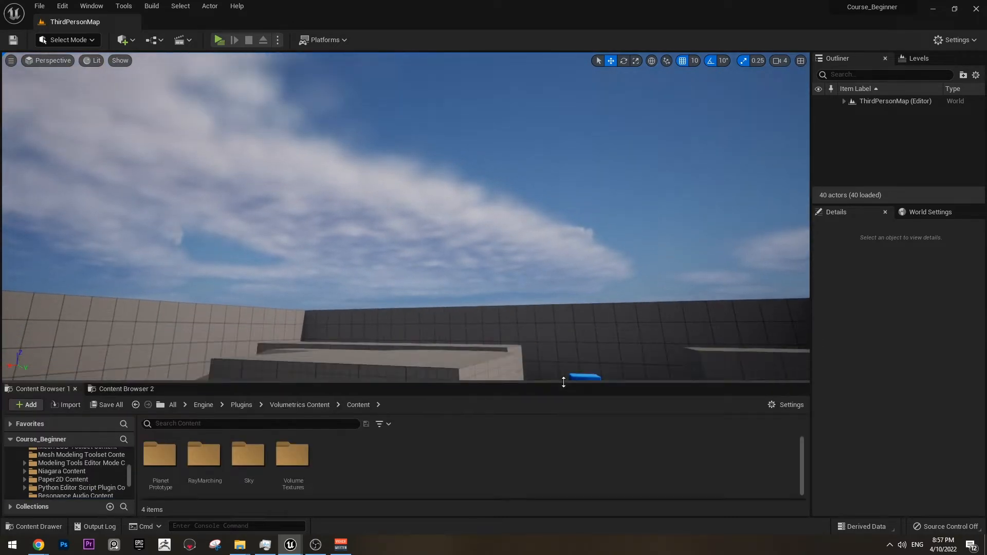
{"action": "right_click_drag", "start_coordinate": [548, 354], "coordinate": [339, 260]}
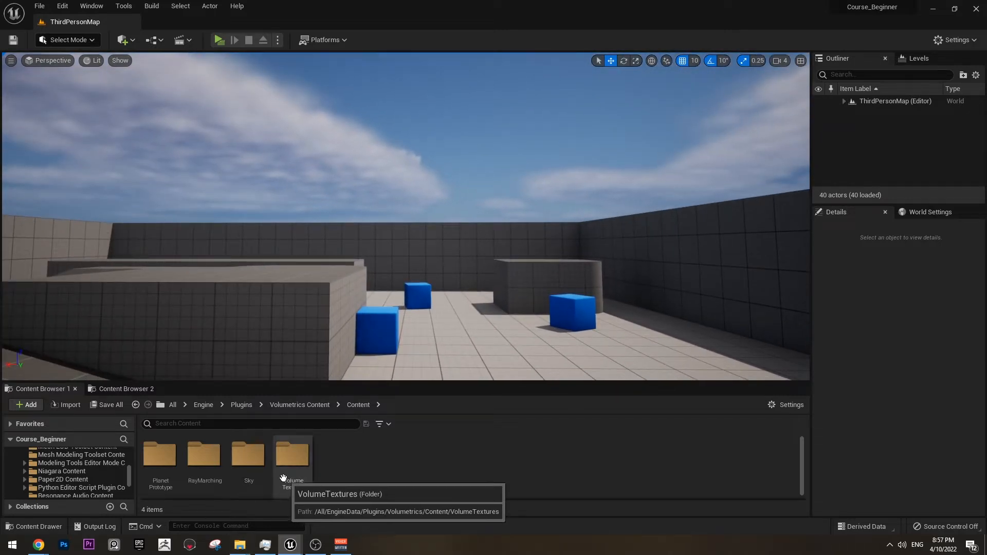
{"action": "left_click_drag", "start_coordinate": [440, 373], "coordinate": [440, 358]}
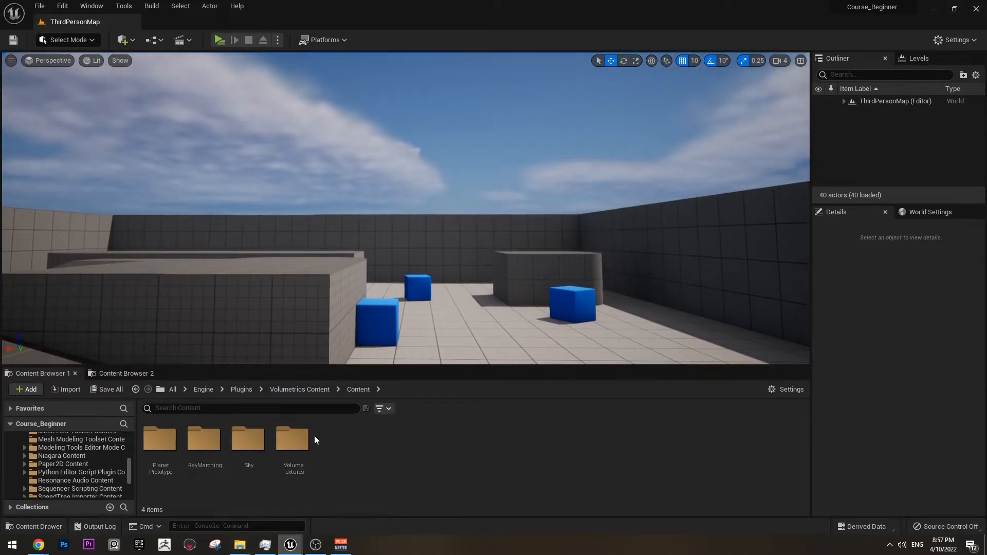
{"action": "double_click", "coordinate": [249, 440]}
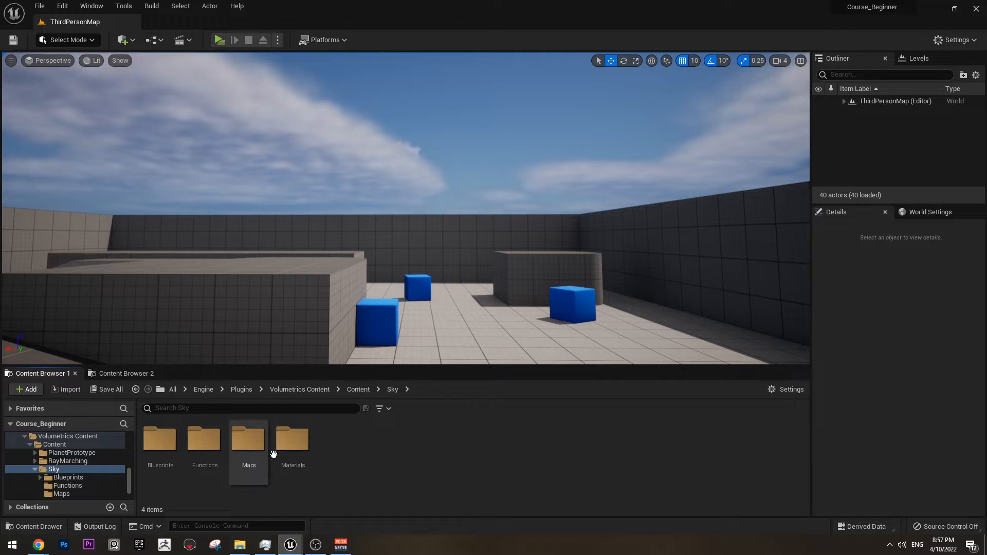
{"action": "left_click", "coordinate": [292, 440]}
{"action": "double_click", "coordinate": [292, 440]}
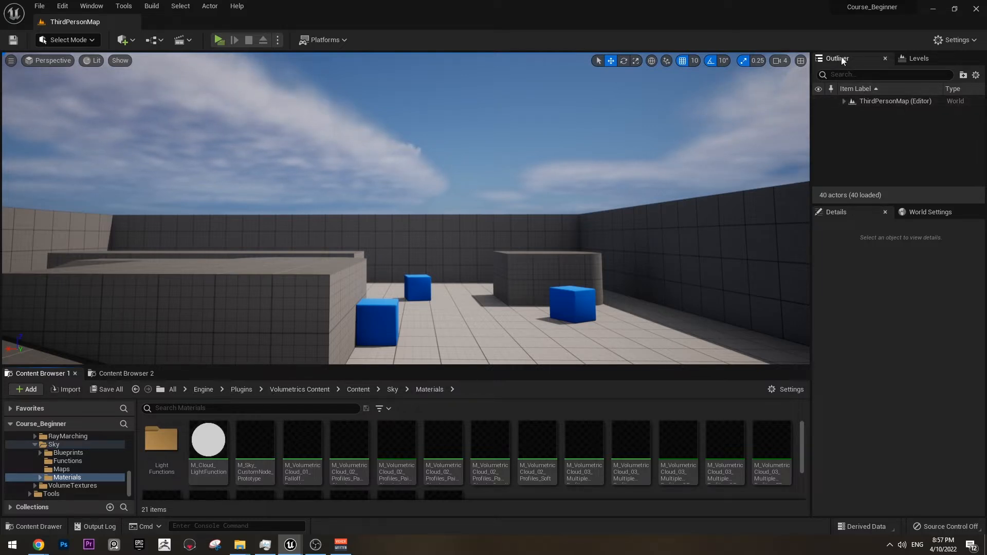
Search the level's actors for "cloud" and select the VolumetricCloud actor to bring up its cloud settings
{"action": "left_click", "coordinate": [844, 101]}
{"action": "left_click", "coordinate": [842, 75]}
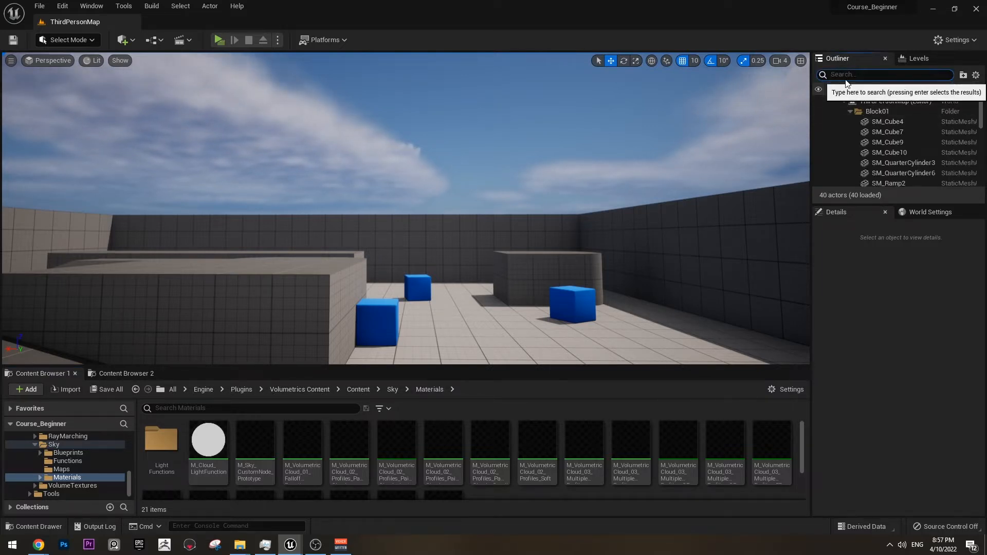
{"action": "type", "text": "cloud"}
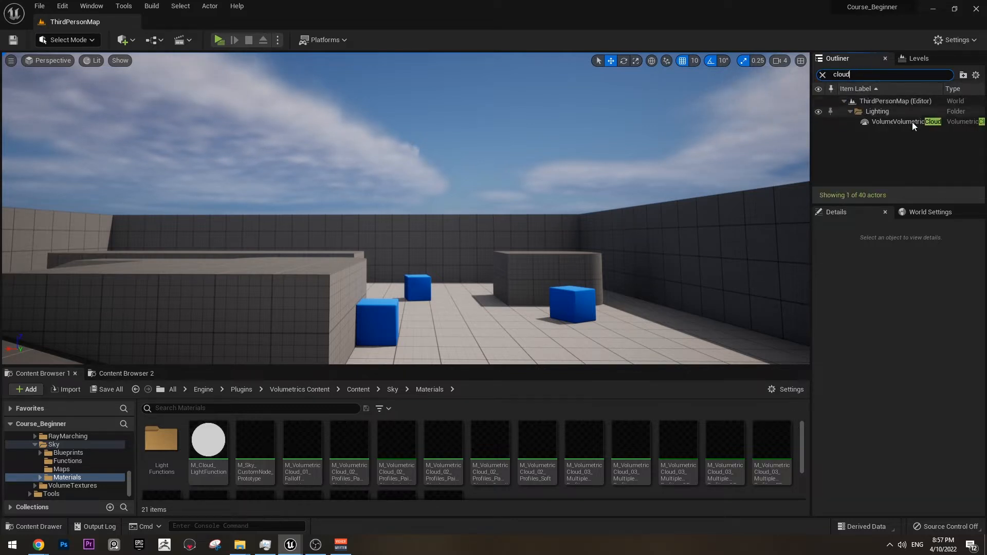
{"action": "left_click", "coordinate": [912, 122]}
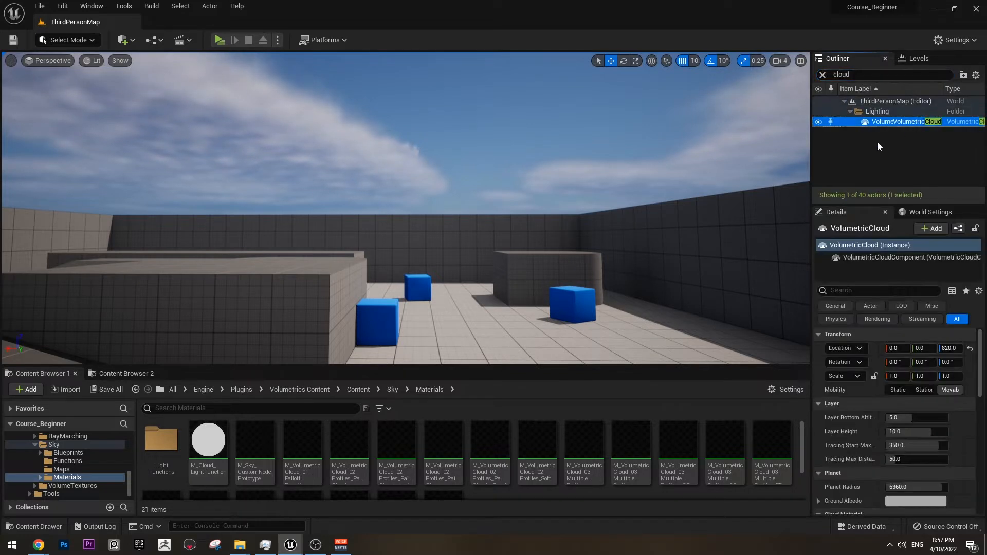
{"action": "scroll", "coordinate": [951, 401], "scroll_direction": "down", "scroll_amount": 5}
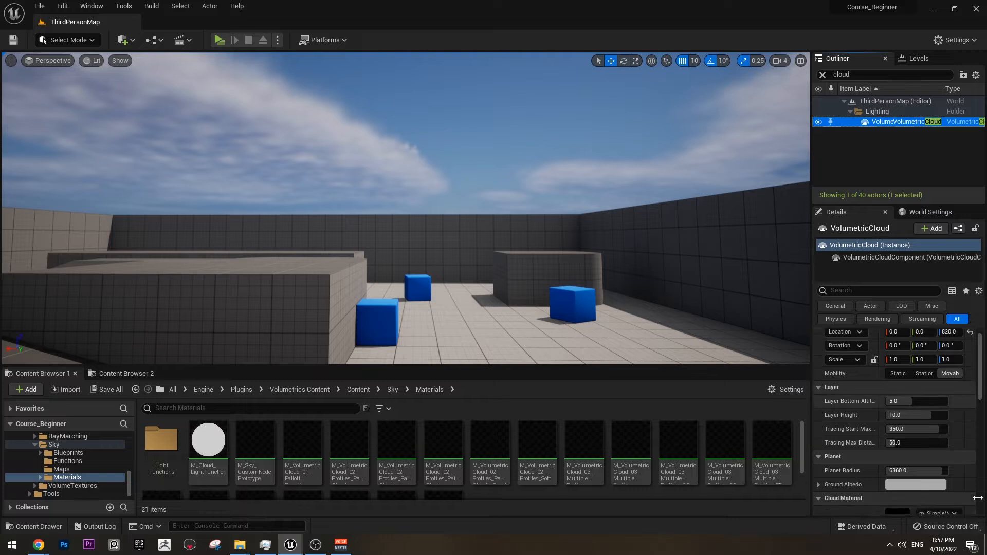
Create a material instance of M_VolumetricCloud_02_Profiles_PaintClouds and assign it as the VolumetricCloud actor's cloud material
{"action": "scroll", "coordinate": [950, 428], "scroll_direction": "up", "scroll_amount": 1}
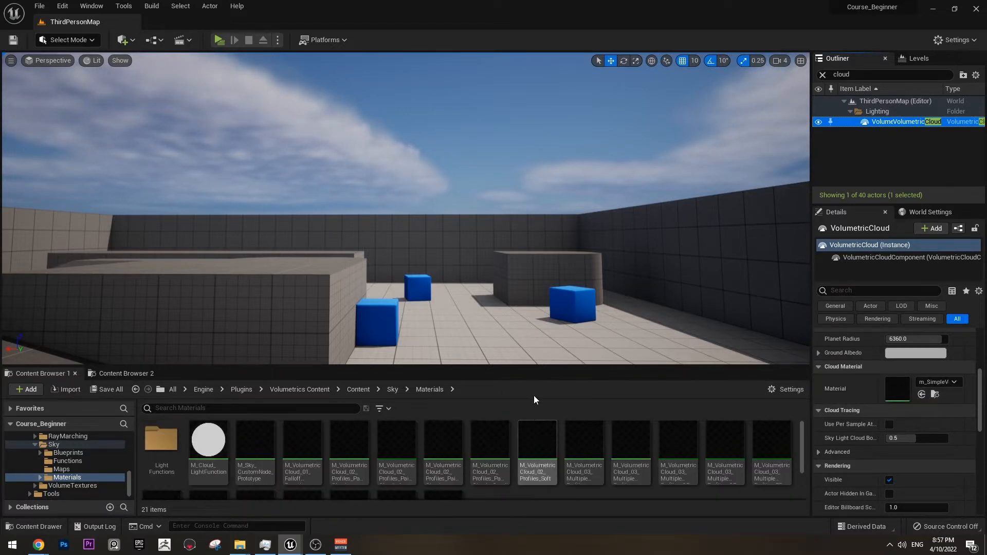
{"action": "left_click_drag", "start_coordinate": [533, 366], "coordinate": [563, 271]}
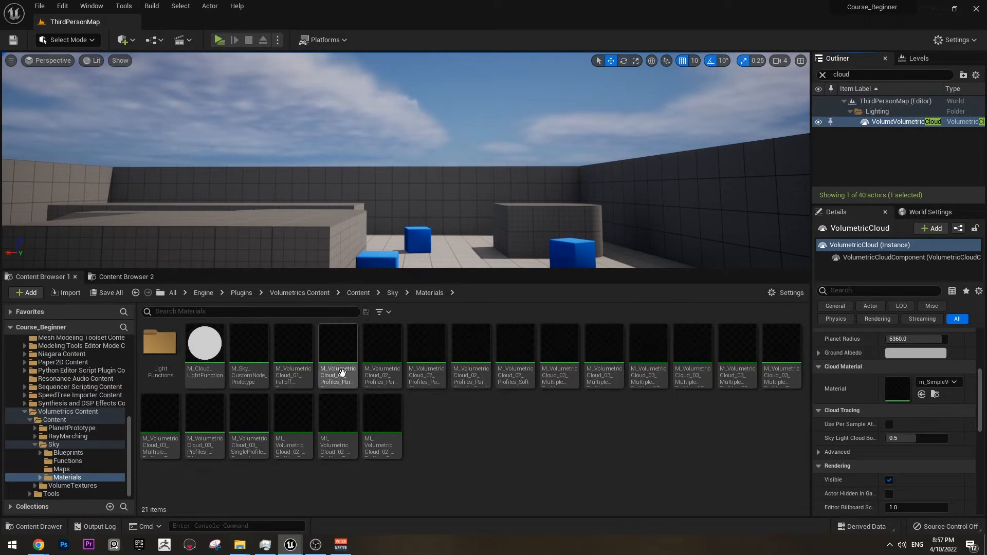
{"action": "mouse_move", "coordinate": [342, 373]}
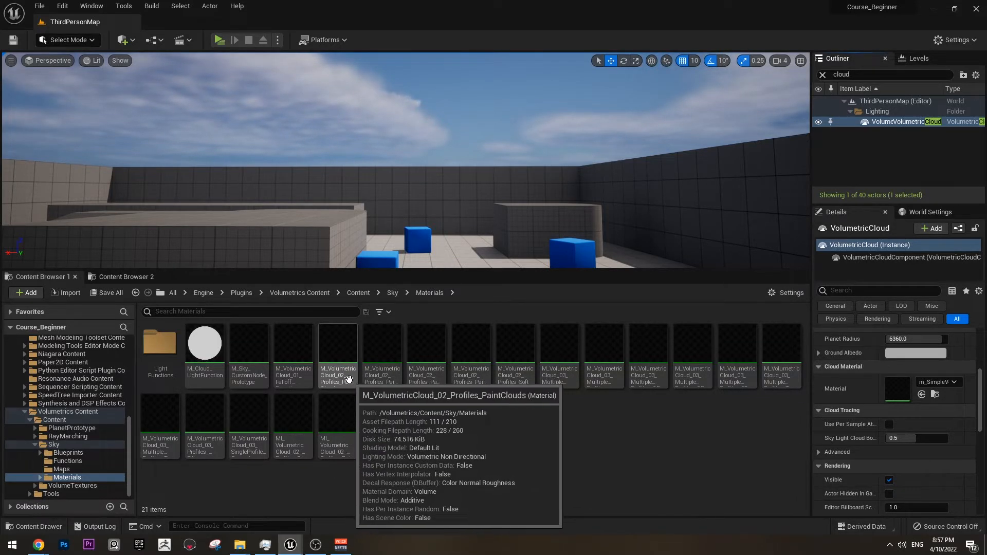
{"action": "left_click", "coordinate": [340, 370]}
{"action": "right_click", "coordinate": [346, 360]}
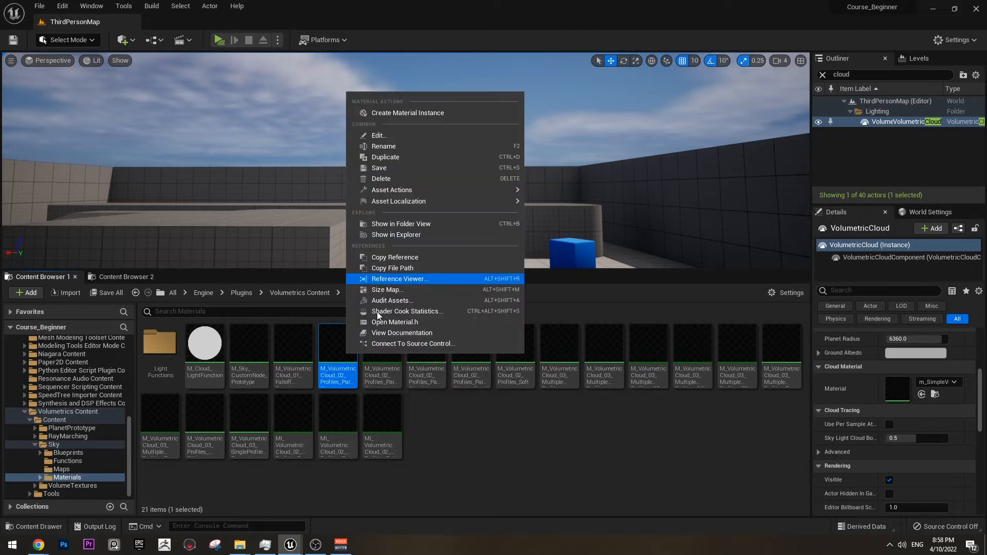
{"action": "left_click", "coordinate": [431, 113]}
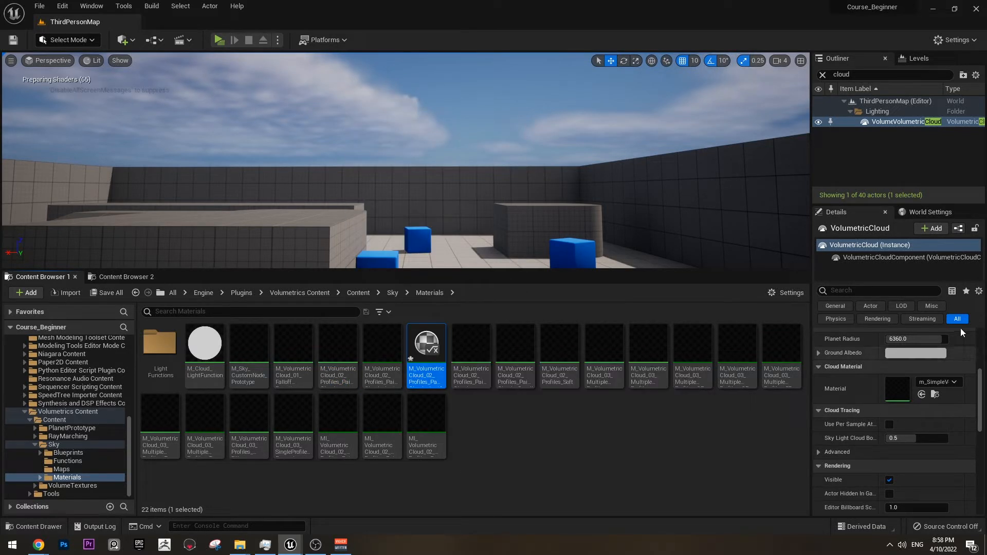
{"action": "left_click", "coordinate": [922, 395]}
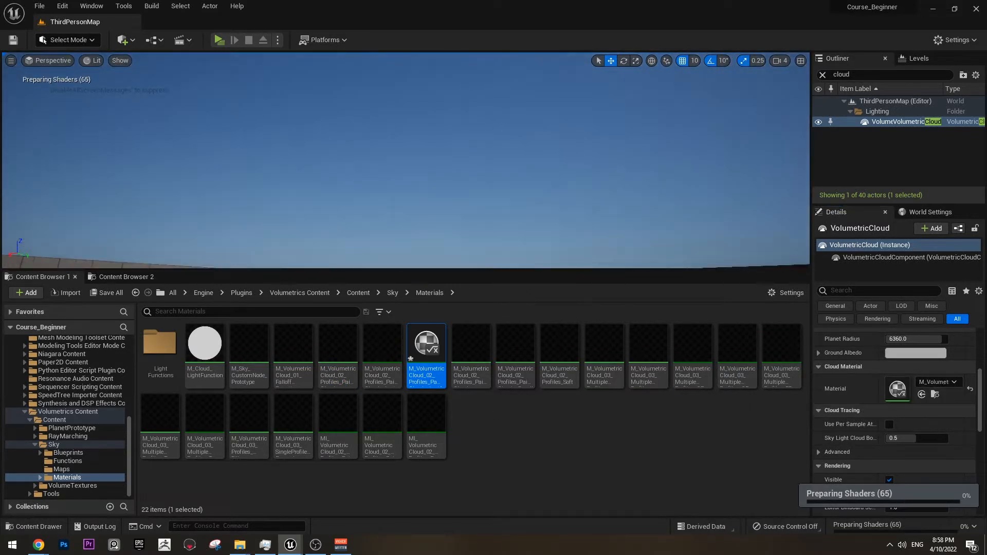
Look around the level's sky to examine the new clouds, and shrink the Content Browser to enlarge the viewport
{"action": "right_click_drag", "start_coordinate": [405, 155], "coordinate": [406, 196]}
{"action": "right_click_drag", "start_coordinate": [230, 128], "coordinate": [229, 83]}
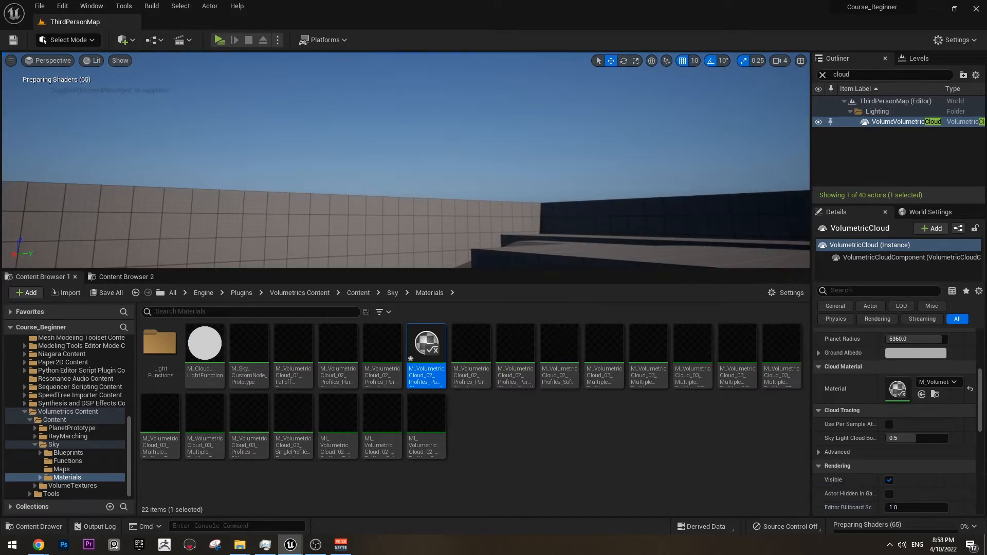
{"action": "right_click_drag", "start_coordinate": [319, 155], "coordinate": [425, 160]}
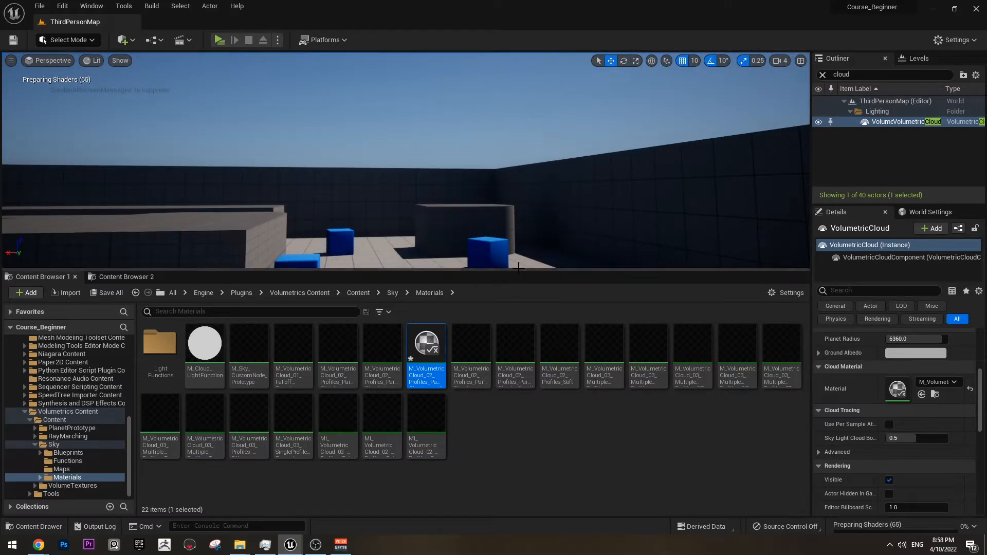
{"action": "left_click_drag", "start_coordinate": [519, 271], "coordinate": [519, 279]}
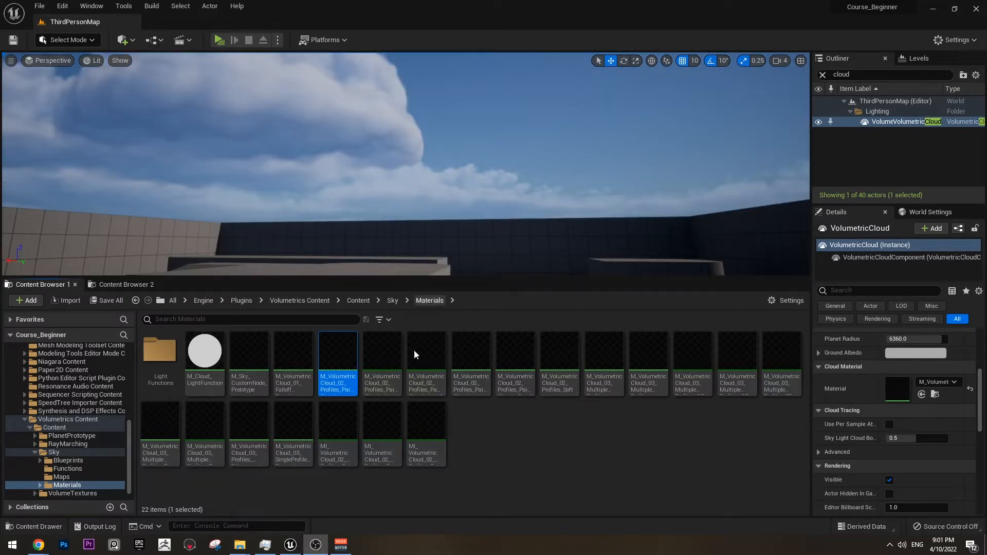
{"action": "mouse_move", "coordinate": [476, 165]}
{"action": "right_mouse_down"}
{"action": "mouse_move", "coordinate": [431, 151]}
{"action": "mouse_move", "coordinate": [504, 167]}
{"action": "mouse_move", "coordinate": [566, 162]}
{"action": "mouse_move", "coordinate": [472, 166]}
{"action": "mouse_move", "coordinate": [463, 103]}
{"action": "mouse_move", "coordinate": [473, 169]}
{"action": "right_mouse_up"}
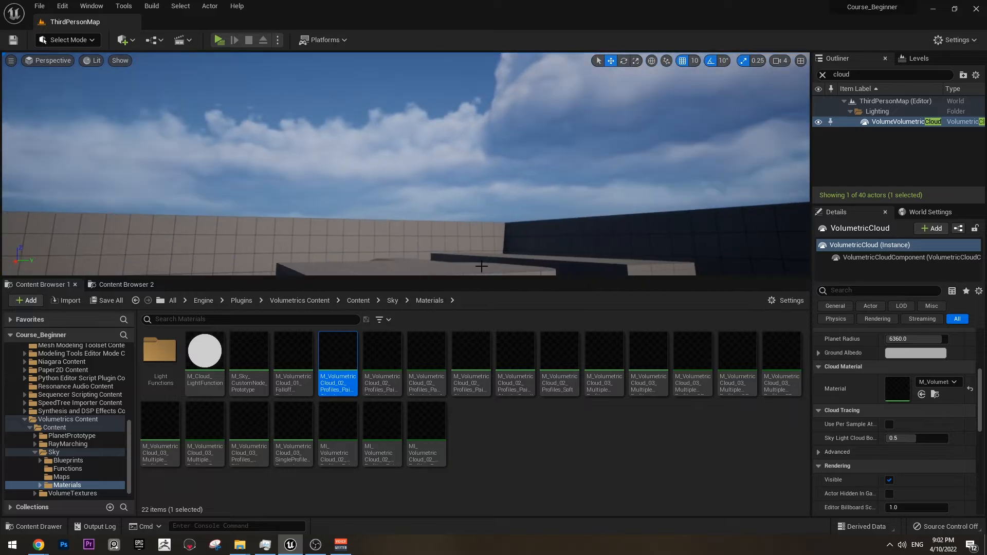
{"action": "left_click_drag", "start_coordinate": [492, 276], "coordinate": [492, 327]}
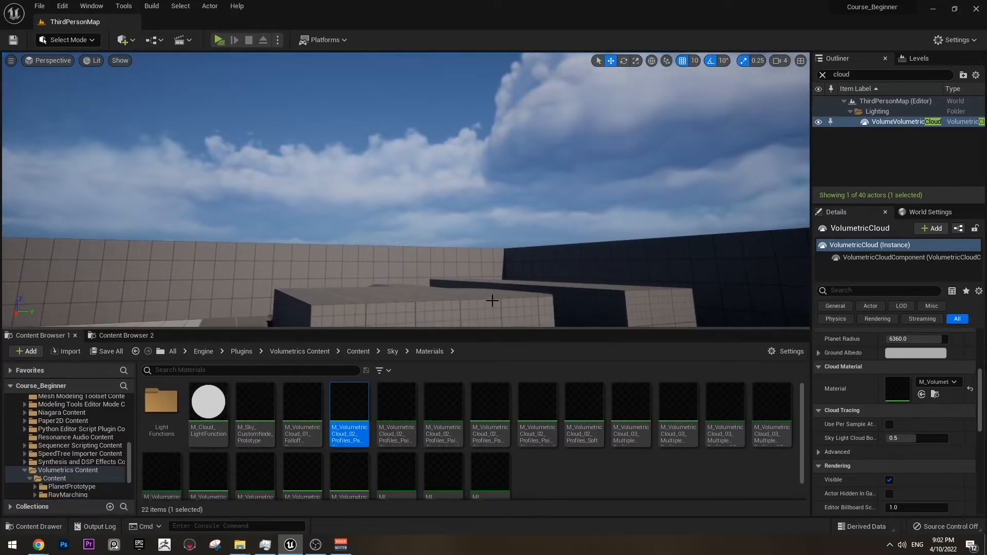
{"action": "right_click_drag", "start_coordinate": [489, 298], "coordinate": [530, 194]}
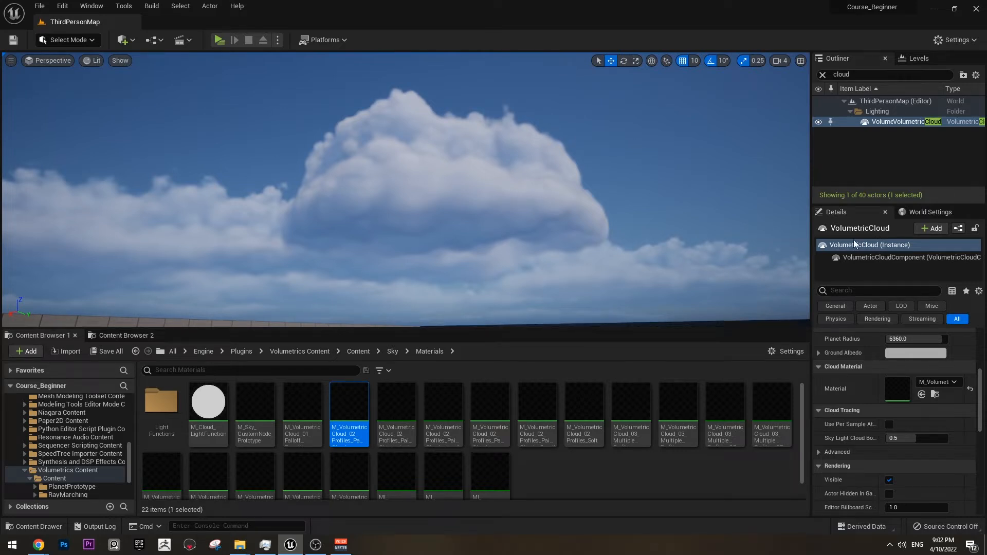
Open the VolumetricCloud actor's assigned material instance for editing, and arrange its window so the scalar parameters are readable beside the clouds
{"action": "left_click", "coordinate": [883, 112]}
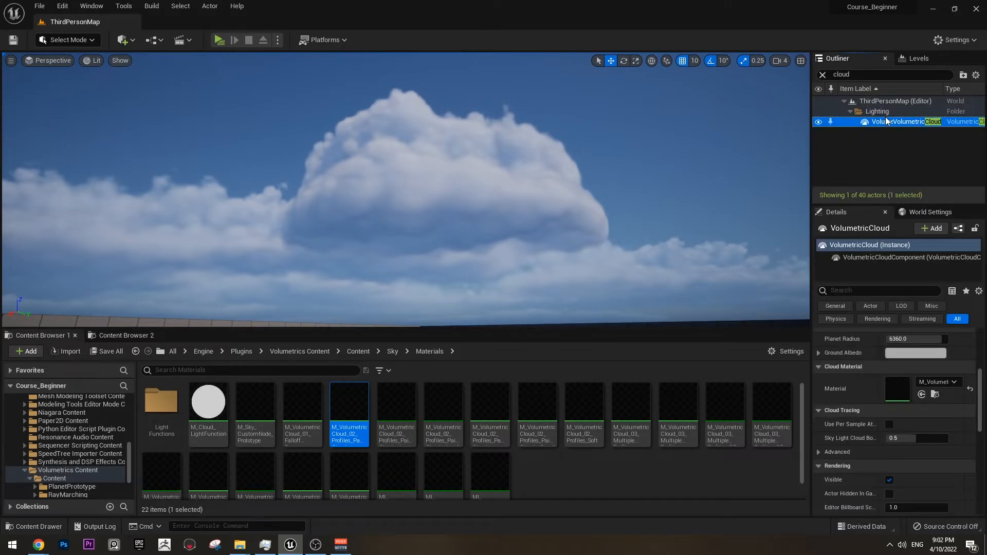
{"action": "left_click", "coordinate": [906, 122]}
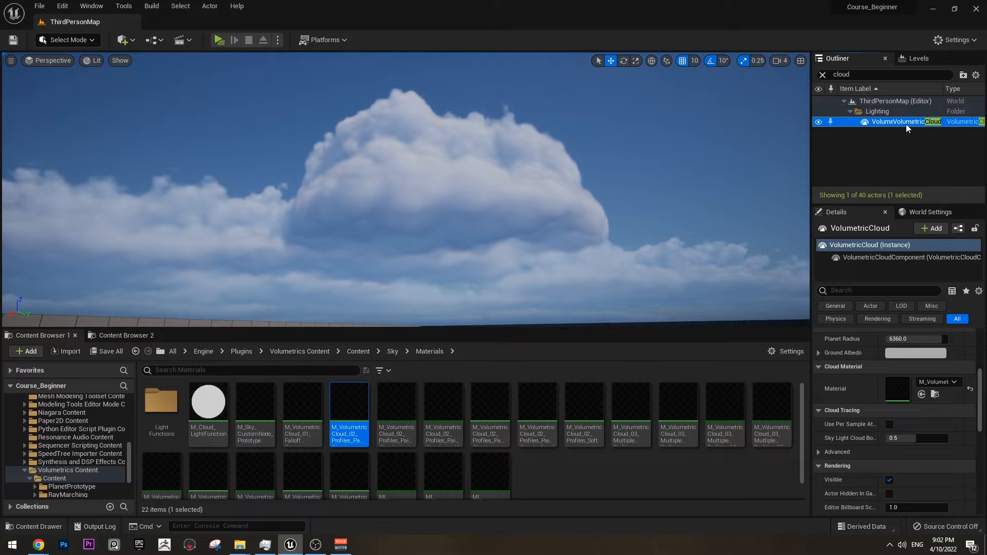
{"action": "double_click", "coordinate": [898, 394]}
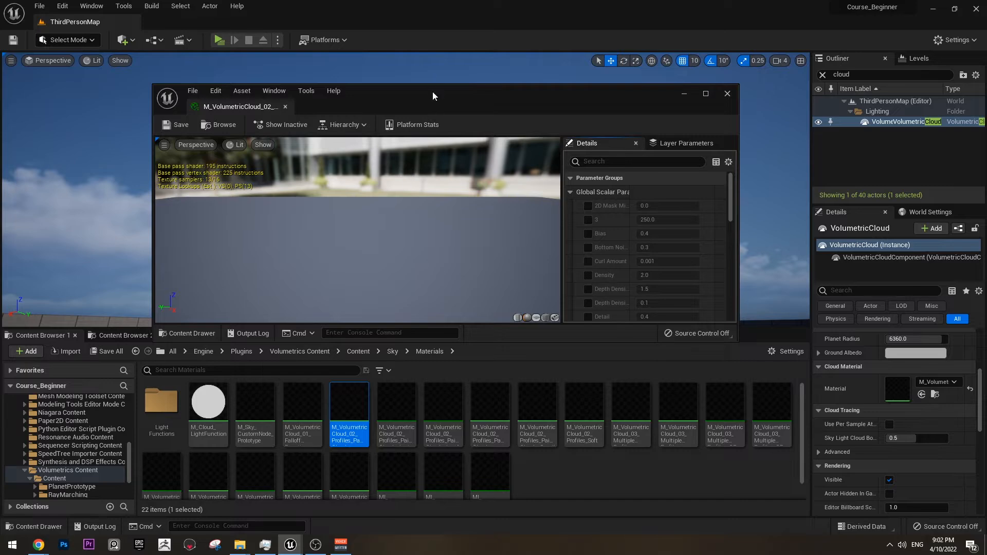
{"action": "left_click_drag", "start_coordinate": [433, 92], "coordinate": [284, 253]}
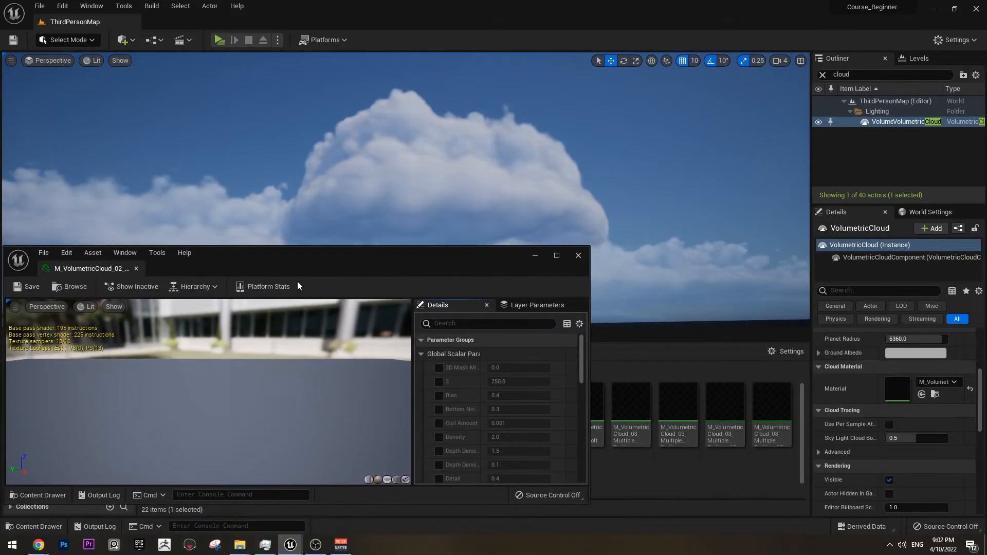
{"action": "left_click_drag", "start_coordinate": [590, 505], "coordinate": [353, 515]}
{"action": "left_click_drag", "start_coordinate": [254, 265], "coordinate": [237, 234]}
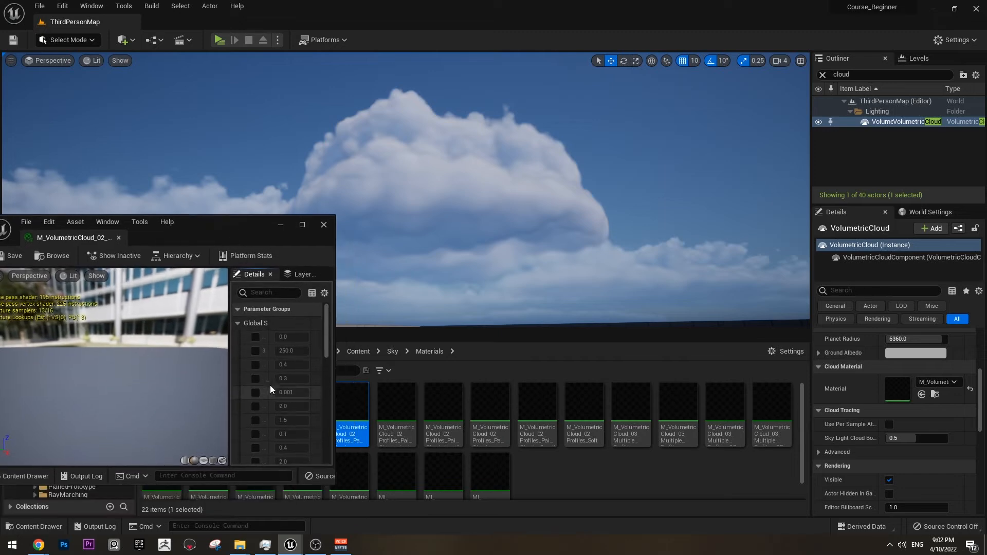
{"action": "scroll", "coordinate": [270, 385], "scroll_direction": "down", "scroll_amount": 2}
{"action": "left_click_drag", "start_coordinate": [334, 304], "coordinate": [579, 306]}
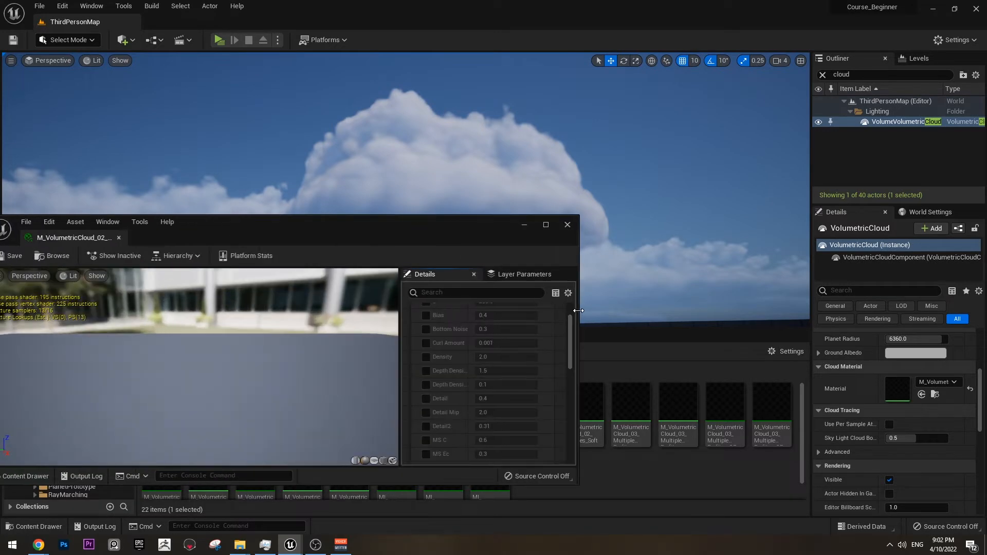
{"action": "scroll", "coordinate": [487, 379], "scroll_direction": "up", "scroll_amount": 2}
{"action": "scroll", "coordinate": [459, 372], "scroll_direction": "down", "scroll_amount": 1}
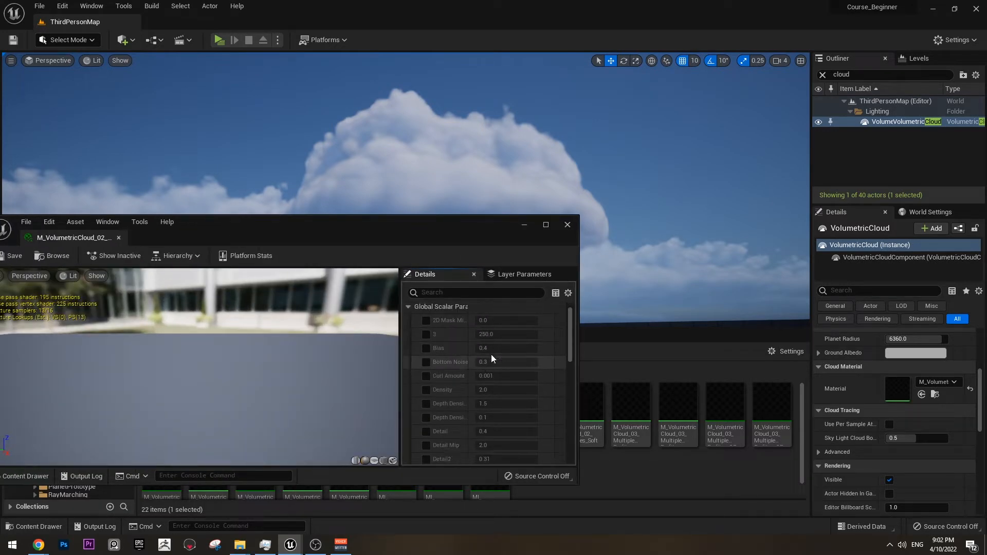
Enable the overrides of the first nine global scalar parameters, from 2D Mask through Bias, Bottom Noise, Curl Amount and Density to Detail
{"action": "left_click", "coordinate": [427, 334]}
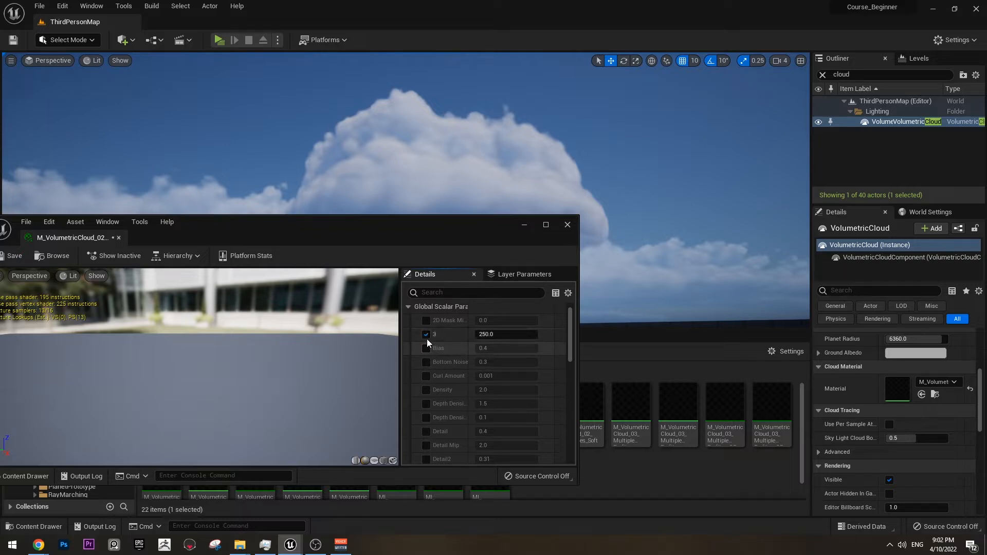
{"action": "left_click", "coordinate": [426, 348]}
{"action": "left_click", "coordinate": [426, 320]}
{"action": "left_click", "coordinate": [426, 363]}
{"action": "left_click", "coordinate": [426, 377]}
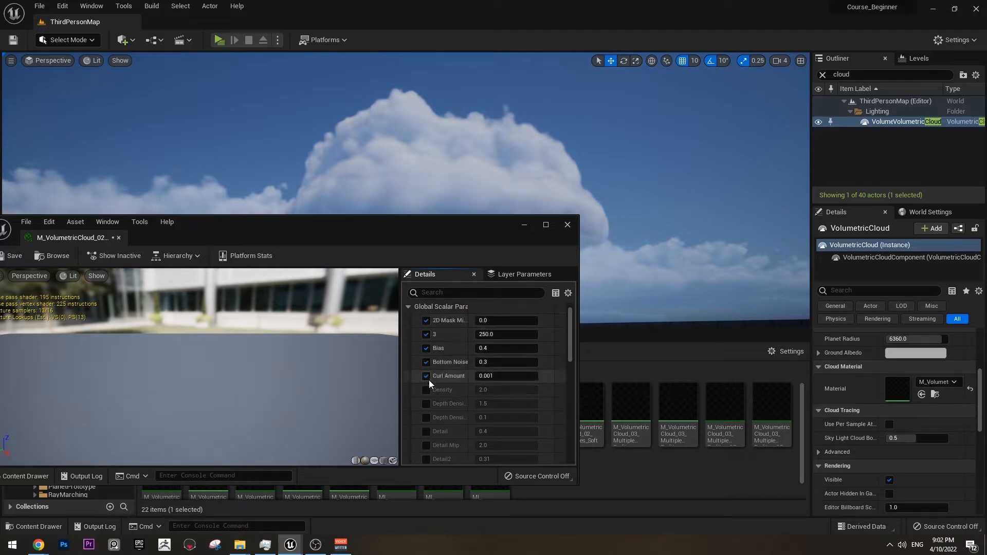
{"action": "left_click", "coordinate": [426, 391]}
{"action": "left_click", "coordinate": [427, 404]}
{"action": "left_click", "coordinate": [426, 418]}
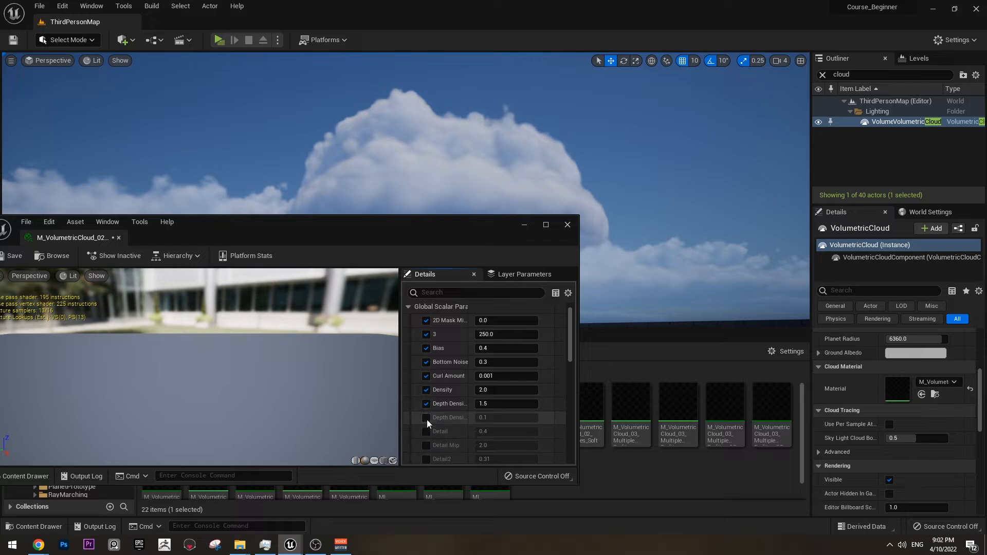
{"action": "left_click", "coordinate": [426, 432]}
Move the material instance window clear of the clouds, and set Detail to 0.2 and finally to 1.0
{"action": "scroll", "coordinate": [440, 427], "scroll_direction": "down", "scroll_amount": 3}
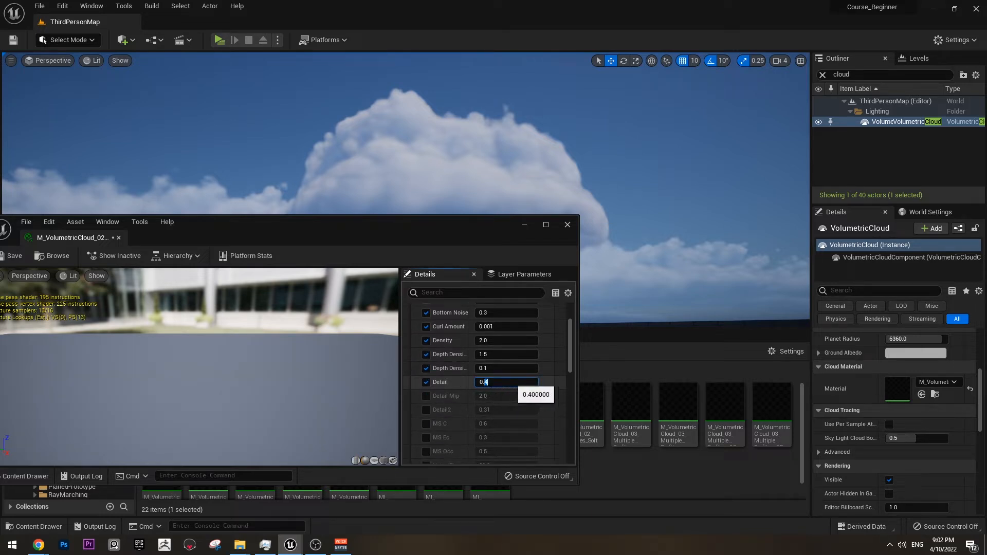
{"action": "left_click_drag", "start_coordinate": [447, 231], "coordinate": [108, 353]}
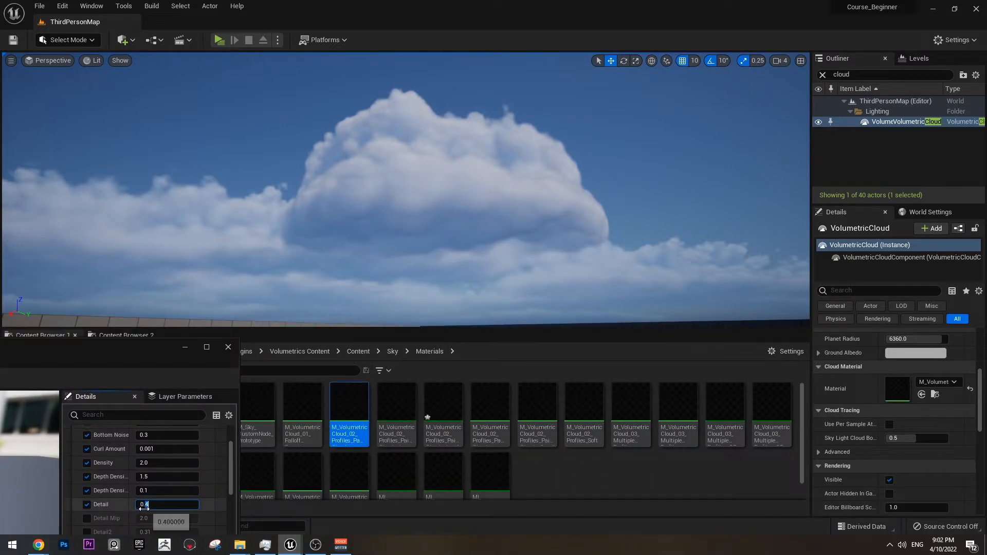
{"action": "key", "text": "BackSpace"}
{"action": "type", "text": "2"}
{"action": "key", "text": "Return"}
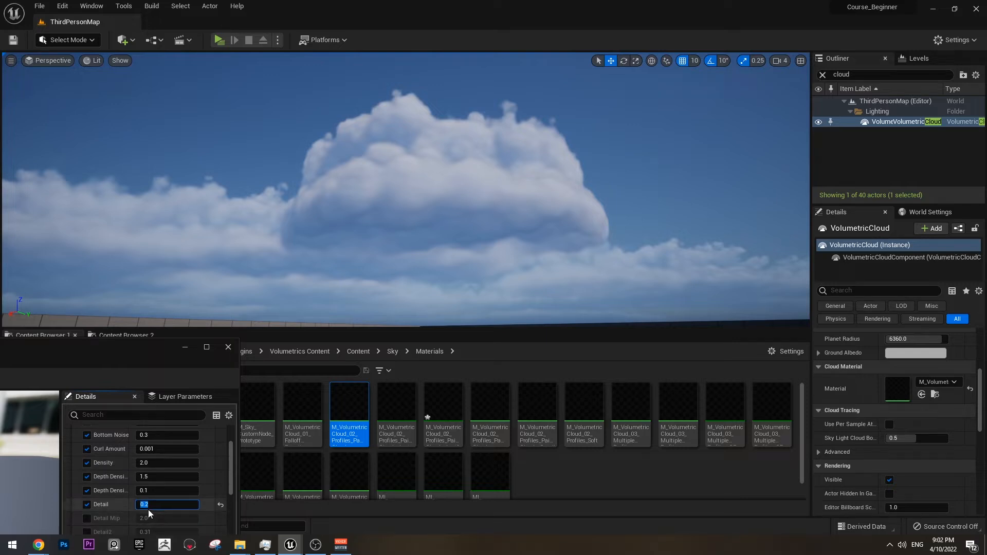
{"action": "key", "text": "Return"}
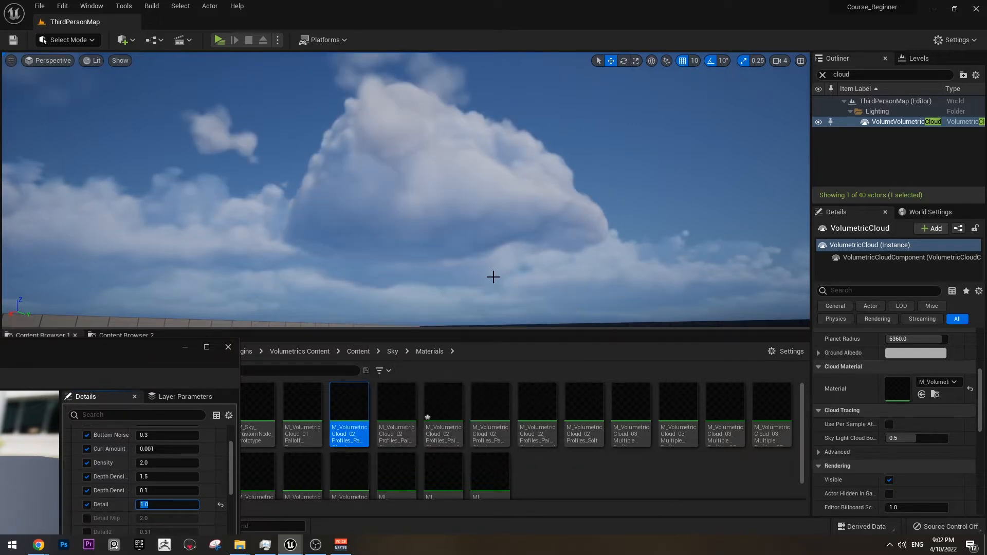
Set the material instance's Density to 1.0 and try further parameter values while checking the clouds around the sky
{"action": "right_click_drag", "start_coordinate": [493, 277], "coordinate": [772, 267]}
{"action": "right_click_drag", "start_coordinate": [355, 185], "coordinate": [478, 192]}
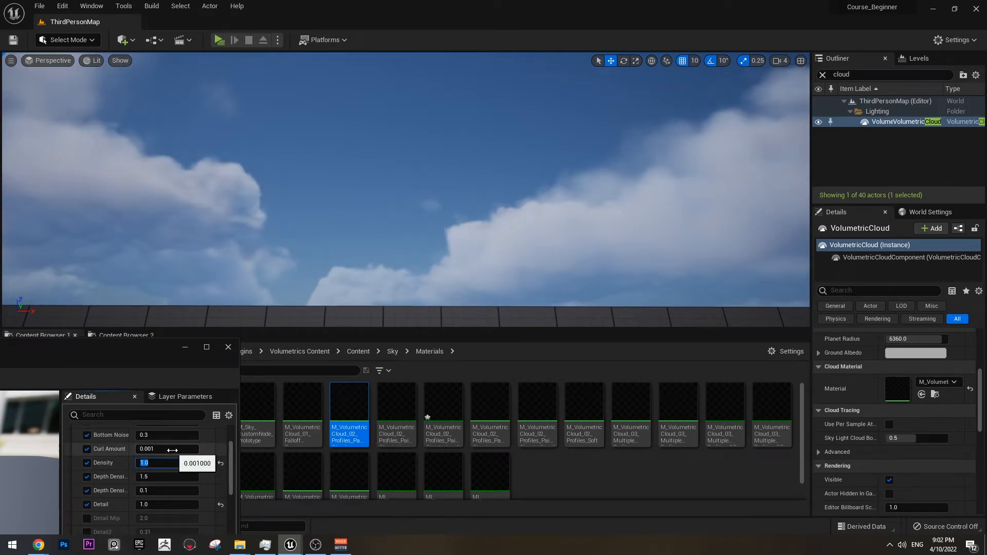
{"action": "key", "text": "Return"}
{"action": "right_click_drag", "start_coordinate": [351, 209], "coordinate": [359, 211]}
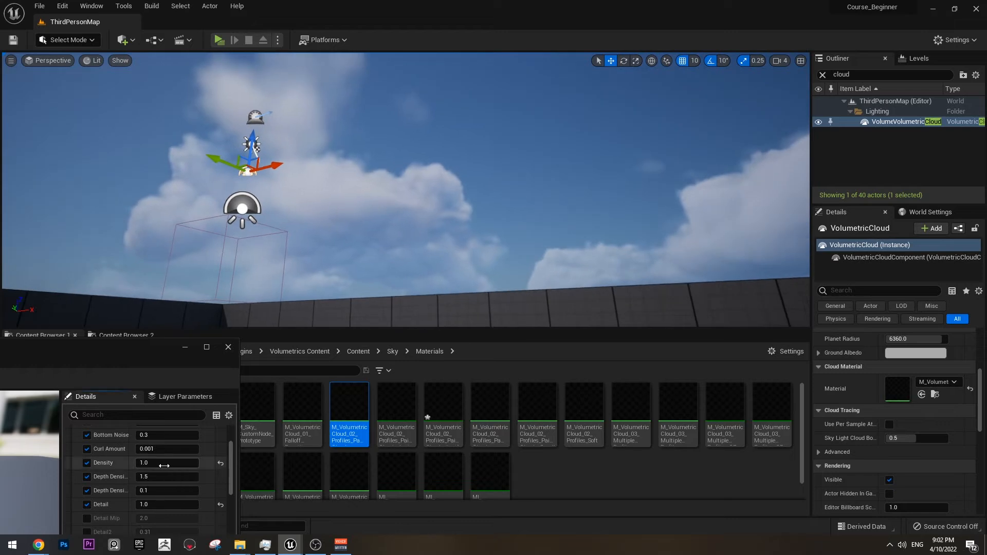
{"action": "key", "text": "Return"}
{"action": "right_click_drag", "start_coordinate": [406, 190], "coordinate": [357, 122]}
{"action": "key", "text": "Return"}
Enable the Detail2 override in the material instance and set it to 0.71
{"action": "scroll", "coordinate": [189, 431], "scroll_direction": "down", "scroll_amount": 3}
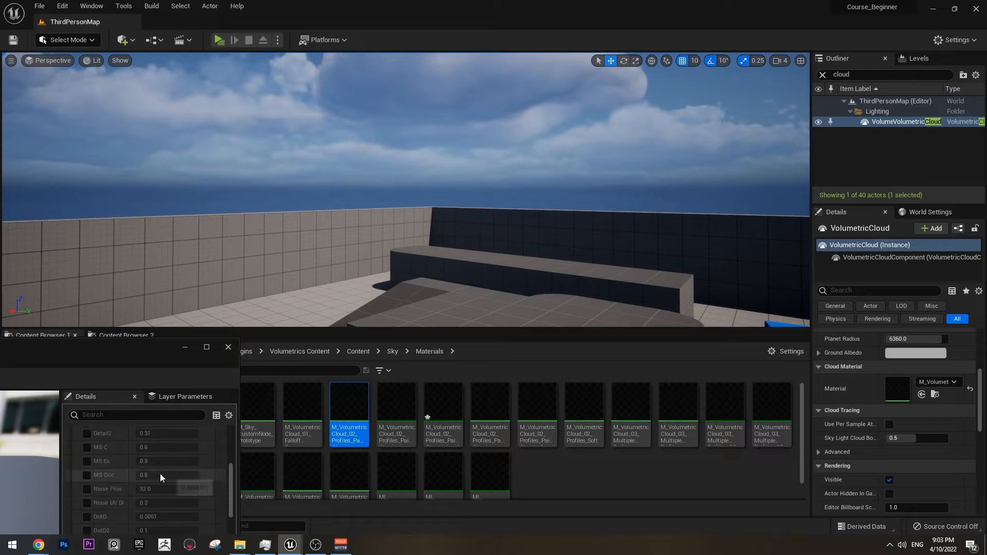
{"action": "scroll", "coordinate": [159, 477], "scroll_direction": "up", "scroll_amount": 1}
{"action": "left_click", "coordinate": [87, 466]}
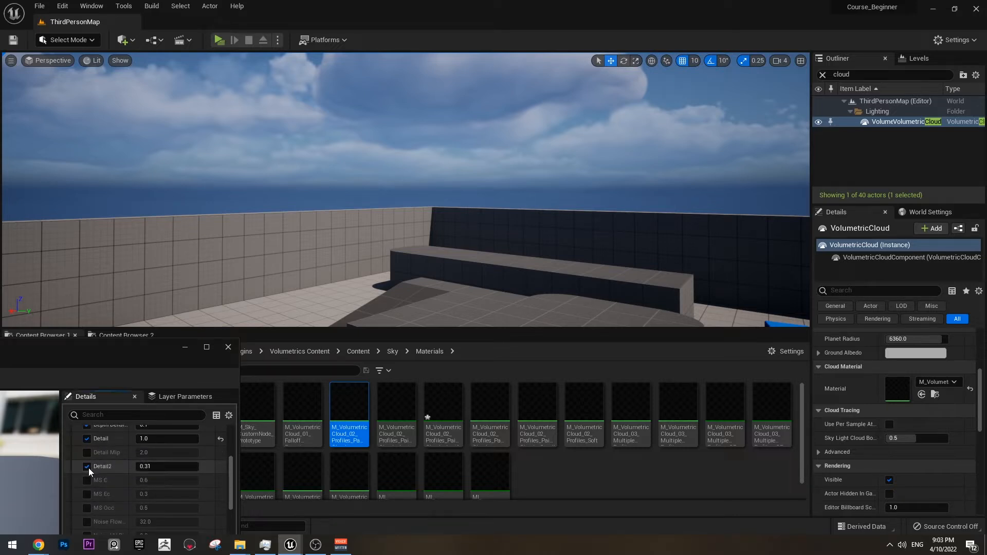
{"action": "left_click_drag", "start_coordinate": [165, 467], "coordinate": [191, 466]}
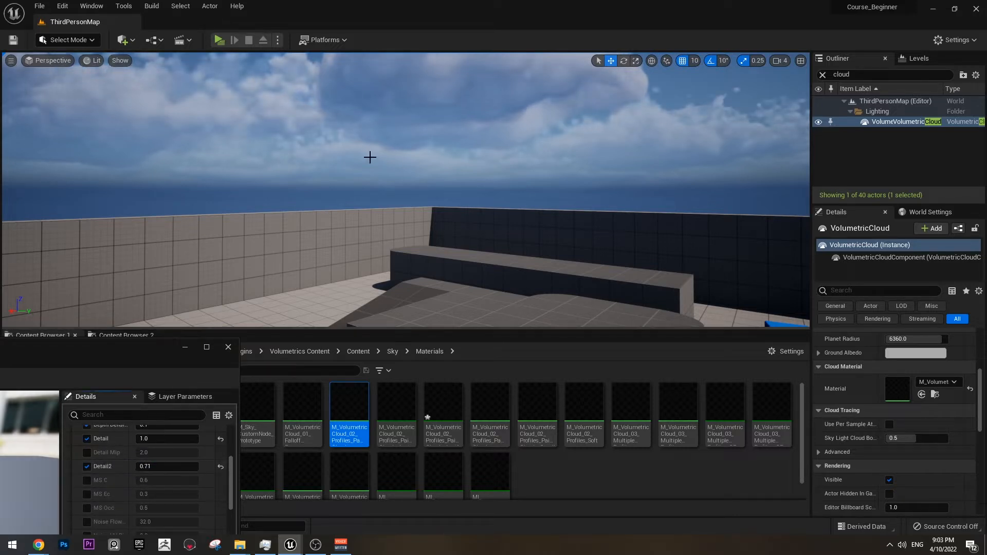
Examine the changed clouds from several directions, and review the remaining scalar parameters of the material instance
{"action": "right_click_drag", "start_coordinate": [371, 158], "coordinate": [476, 196]}
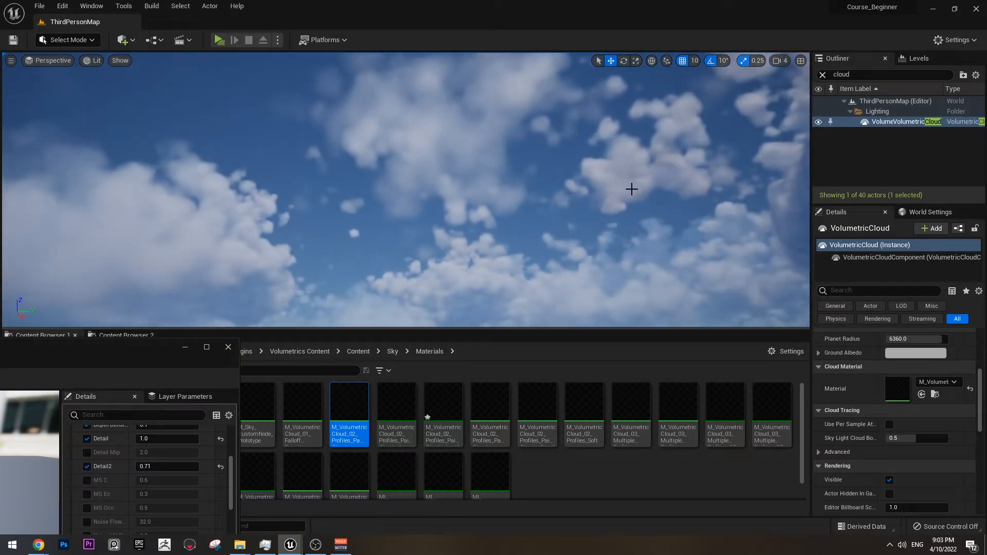
{"action": "right_click_drag", "start_coordinate": [631, 189], "coordinate": [687, 147]}
{"action": "right_click_drag", "start_coordinate": [539, 107], "coordinate": [597, 156]}
{"action": "right_click_drag", "start_coordinate": [554, 184], "coordinate": [630, 158]}
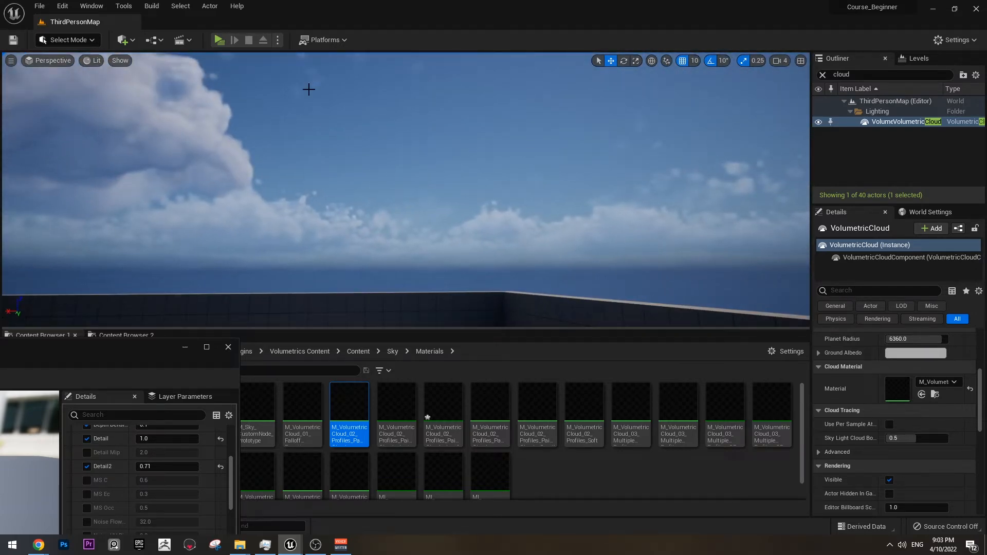
{"action": "mouse_move", "coordinate": [241, 215]}
{"action": "right_mouse_down"}
{"action": "mouse_move", "coordinate": [231, 134]}
{"action": "mouse_move", "coordinate": [242, 215]}
{"action": "right_mouse_up"}
{"action": "scroll", "coordinate": [170, 485], "scroll_direction": "down", "scroll_amount": 3}
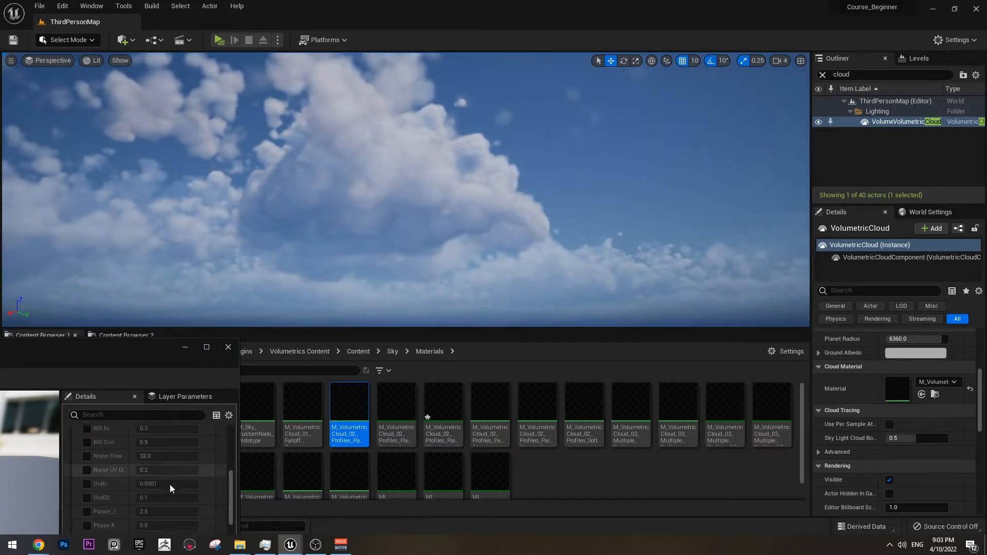
{"action": "scroll", "coordinate": [160, 469], "scroll_direction": "down", "scroll_amount": 3}
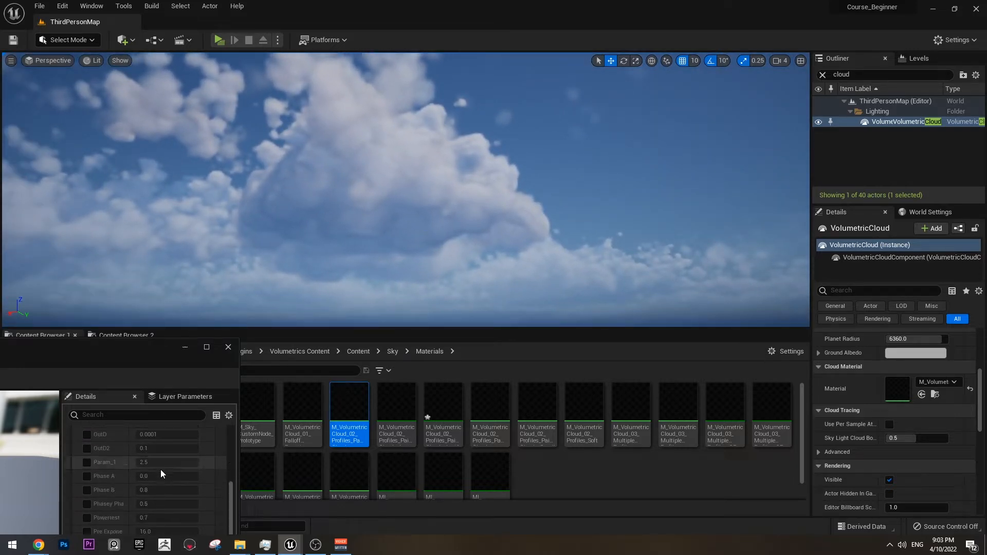
Enable the scale override in the material instance and raise it to about 177.5
{"action": "left_click", "coordinate": [86, 481]}
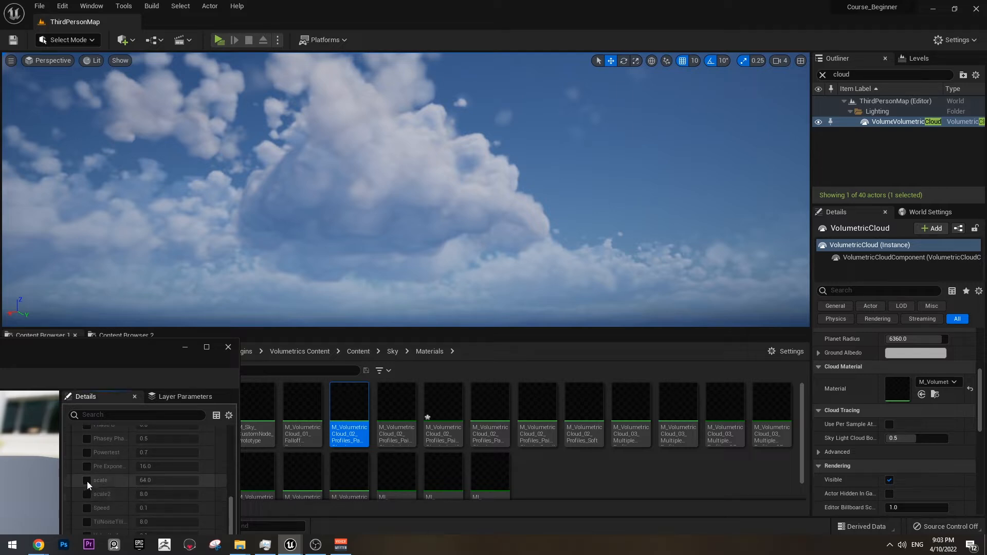
{"action": "left_click_drag", "start_coordinate": [172, 481], "coordinate": [206, 480]}
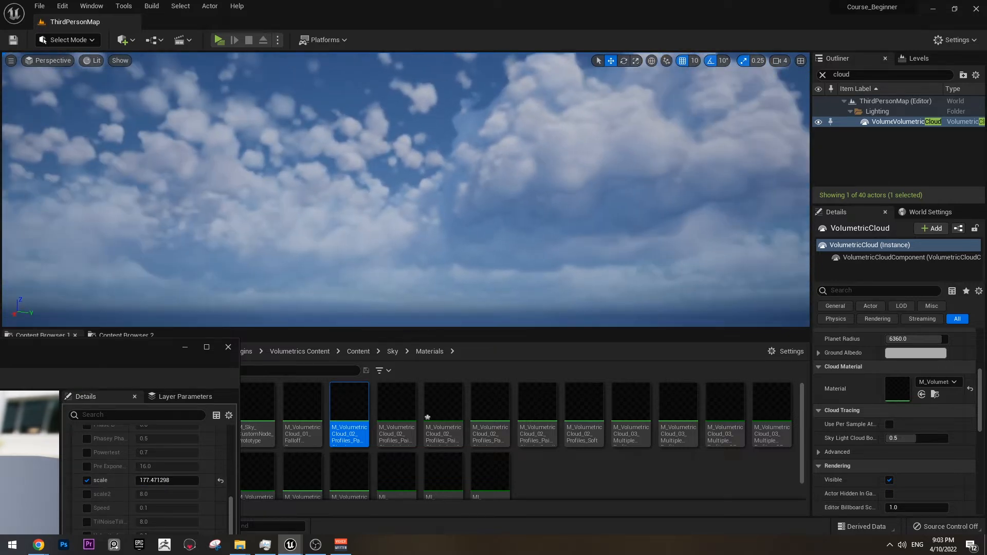
Disable the Detail2 override and raise Detail to about 1.7 in the material instance
{"action": "scroll", "coordinate": [169, 489], "scroll_direction": "up", "scroll_amount": 5}
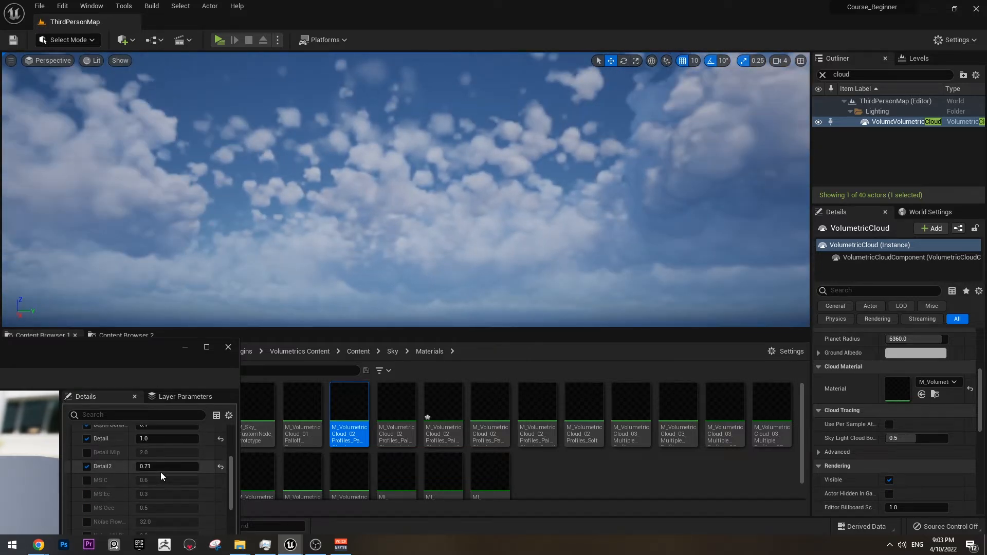
{"action": "left_click", "coordinate": [90, 468]}
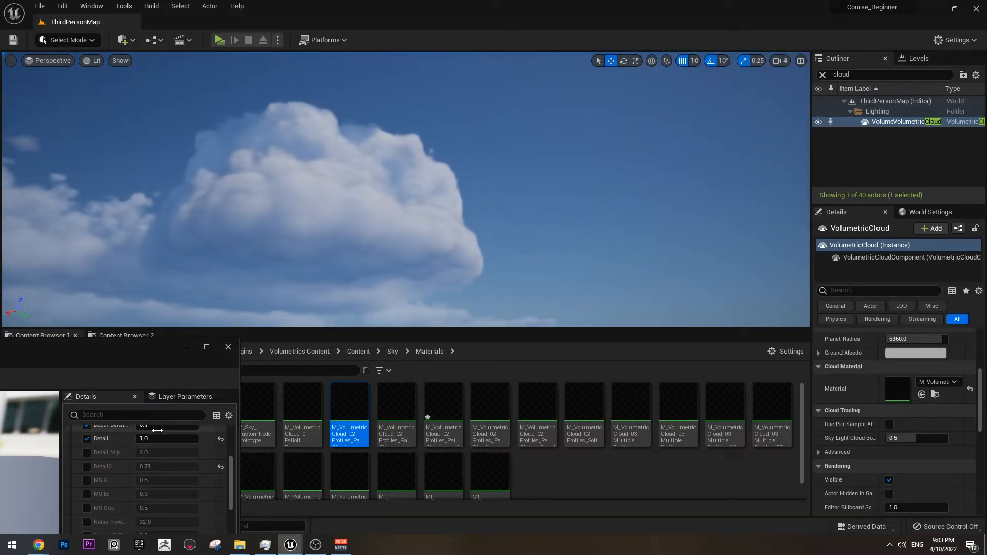
{"action": "left_click_drag", "start_coordinate": [168, 439], "coordinate": [198, 278]}
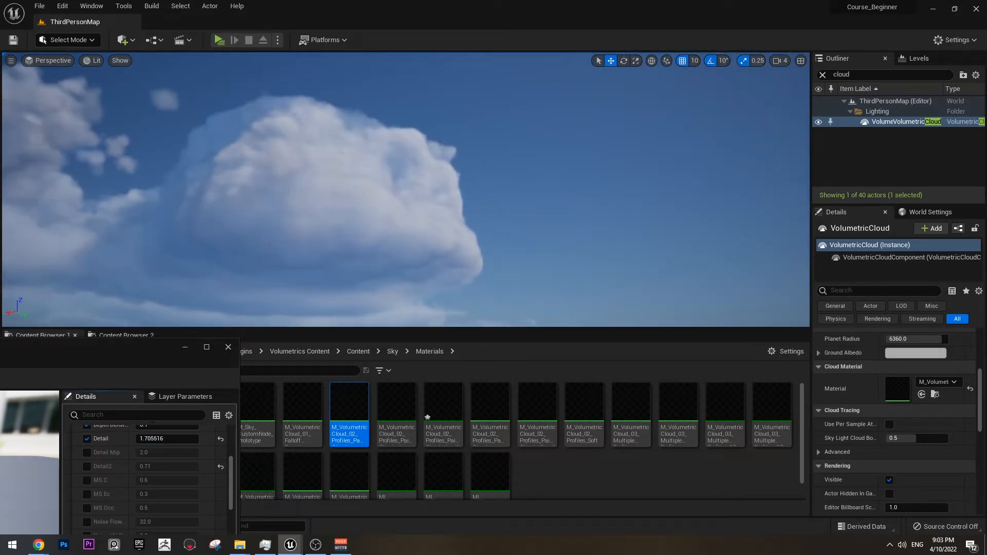
{"action": "right_click_drag", "start_coordinate": [407, 190], "coordinate": [224, 191]}
Raise the Bottom Noise parameter, check the clouds from several directions and close the material instance window
{"action": "scroll", "coordinate": [134, 470], "scroll_direction": "up", "scroll_amount": 3}
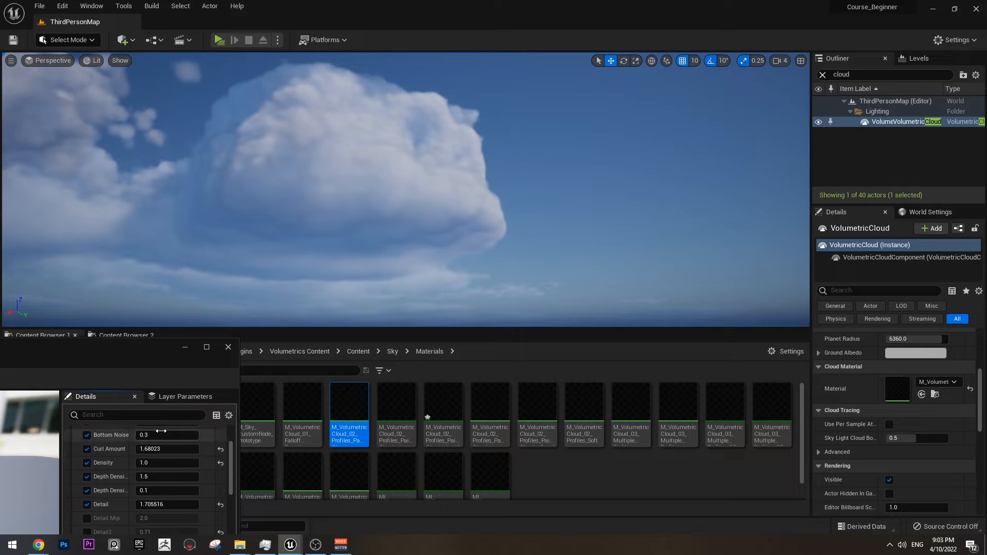
{"action": "scroll", "coordinate": [161, 432], "scroll_direction": "up", "scroll_amount": 2}
{"action": "left_click_drag", "start_coordinate": [143, 466], "coordinate": [165, 466]}
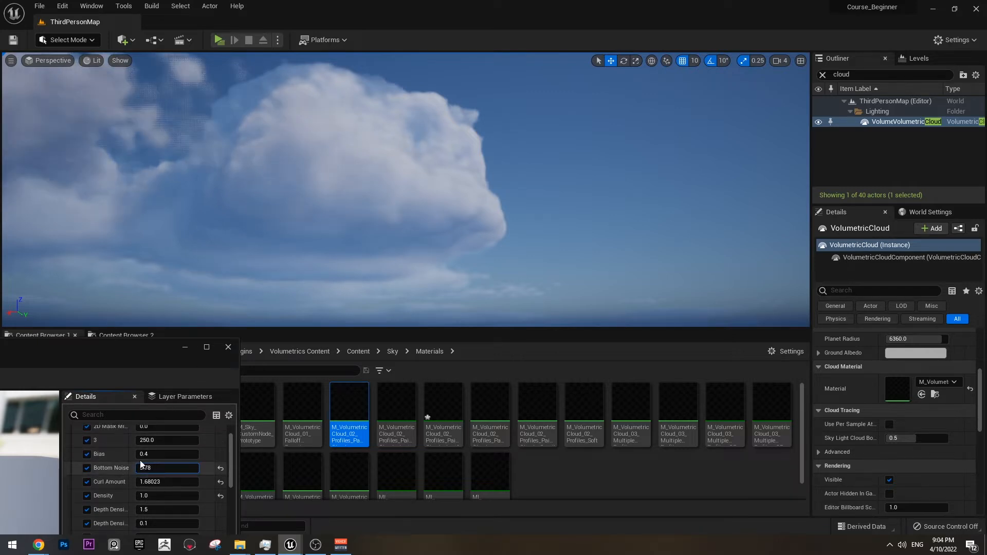
{"action": "right_click_drag", "start_coordinate": [535, 236], "coordinate": [244, 273]}
{"action": "right_click_drag", "start_coordinate": [540, 218], "coordinate": [411, 144]}
{"action": "left_click", "coordinate": [228, 347]}
Filter the level's actors by "dir", and select and frame the DirectionalLight
{"action": "double_click", "coordinate": [842, 75]}
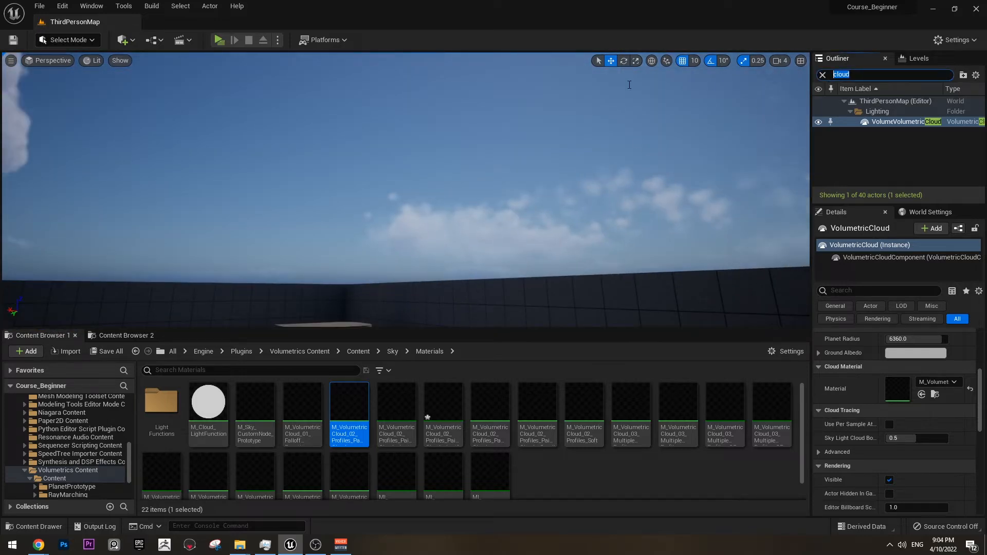
{"action": "key", "text": "BackSpace"}
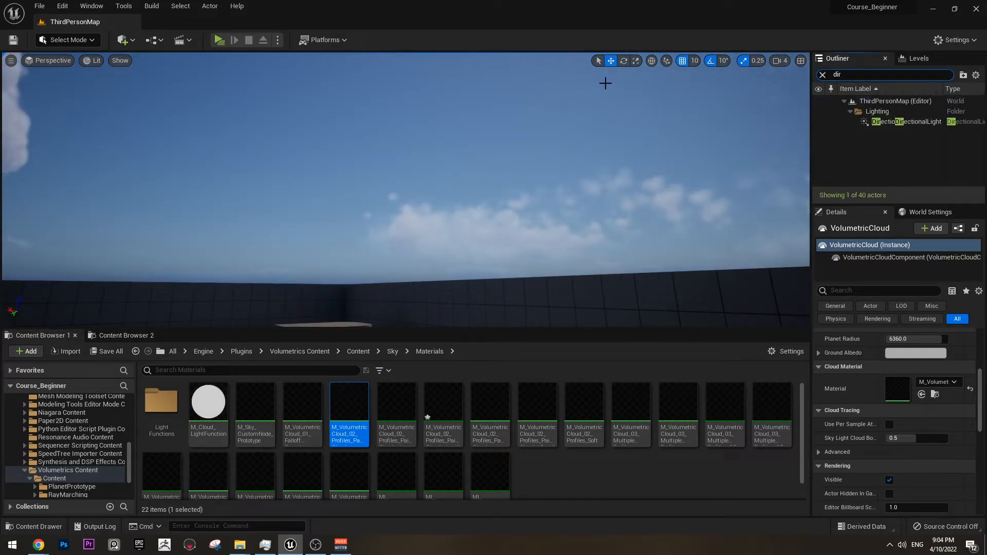
{"action": "double_click", "coordinate": [948, 125]}
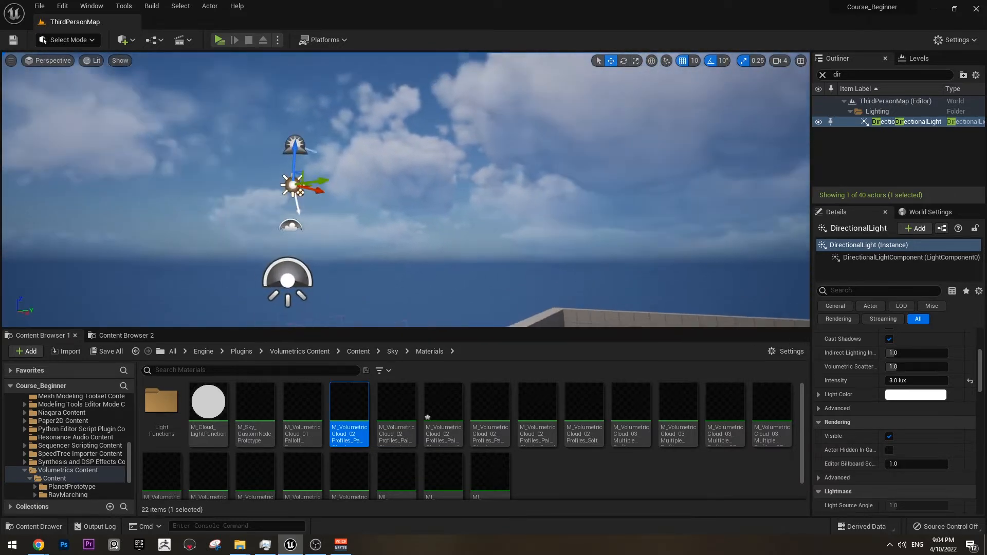
{"action": "key", "text": "a"}
{"action": "right_click_drag", "start_coordinate": [360, 191], "coordinate": [607, 190]}
Rotate the DirectionalLight by 40 degrees to lower the sun, and try a finer rotation beside the large cloud
{"action": "key", "text": "e"}
{"action": "left_click_drag", "start_coordinate": [412, 235], "coordinate": [412, 188]}
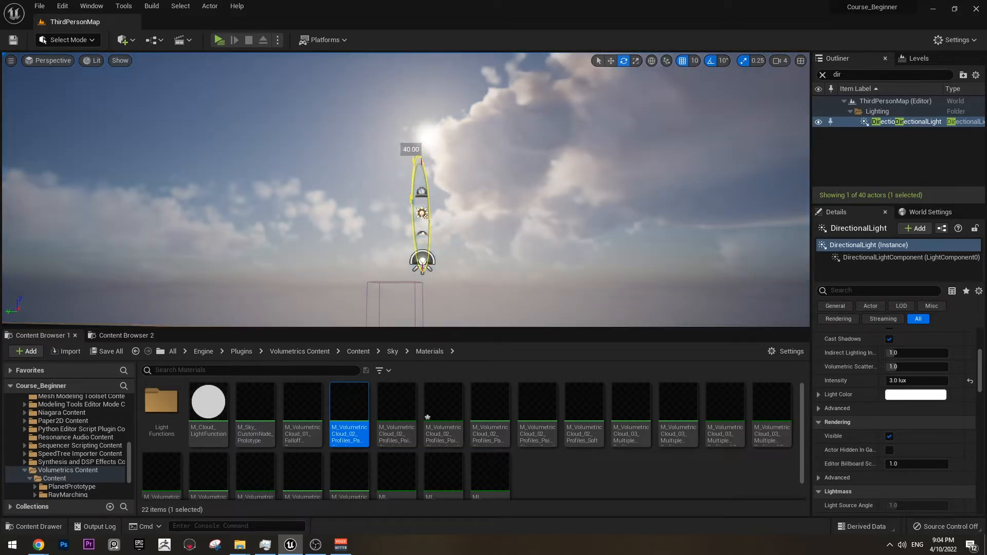
{"action": "key", "text": "a"}
{"action": "right_click_drag", "start_coordinate": [574, 177], "coordinate": [594, 184]}
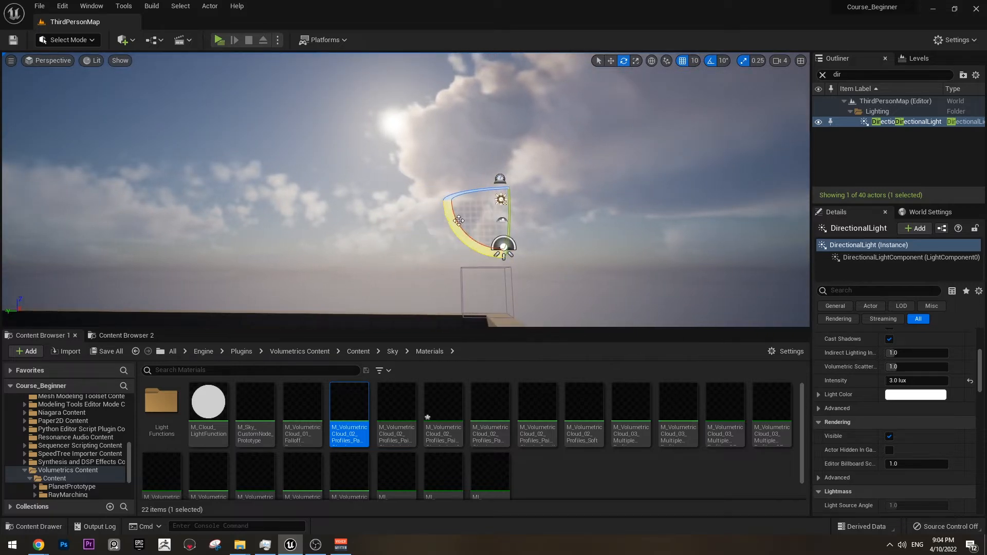
{"action": "right_click_drag", "start_coordinate": [458, 220], "coordinate": [546, 214]}
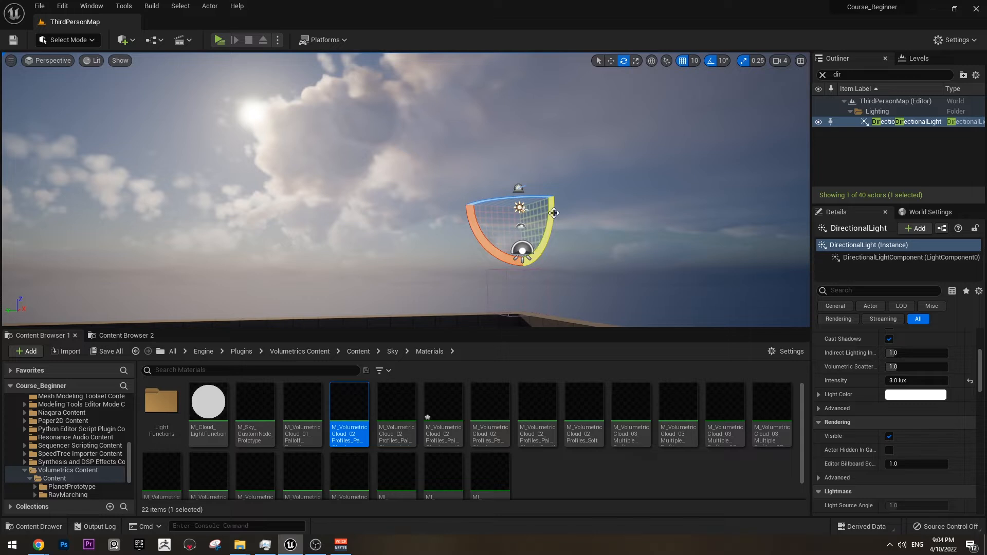
{"action": "left_click_drag", "start_coordinate": [554, 213], "coordinate": [556, 198]}
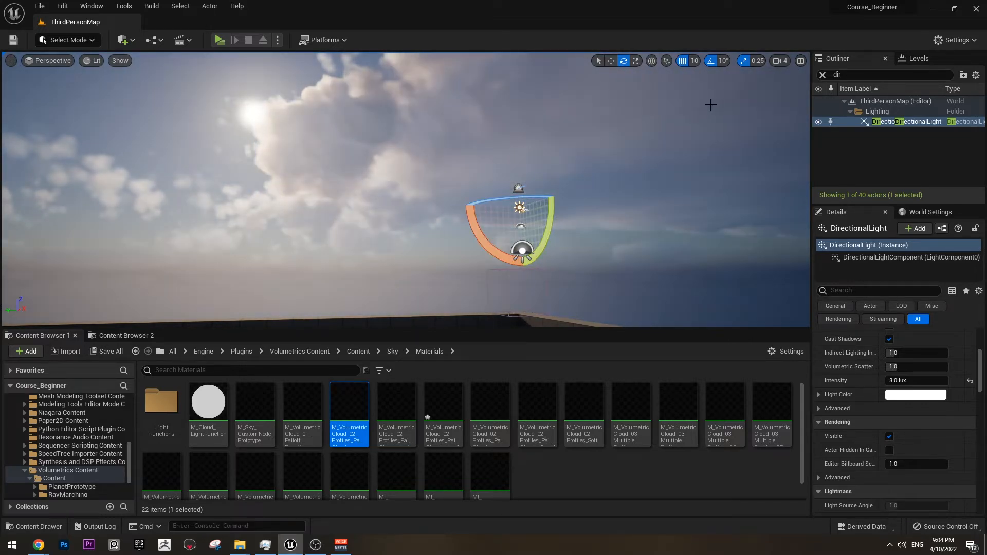
Set the rotation snap to 5°, disable rotation snapping, and rotate the DirectionalLight freely by about 9 degrees
{"action": "left_click", "coordinate": [725, 61]}
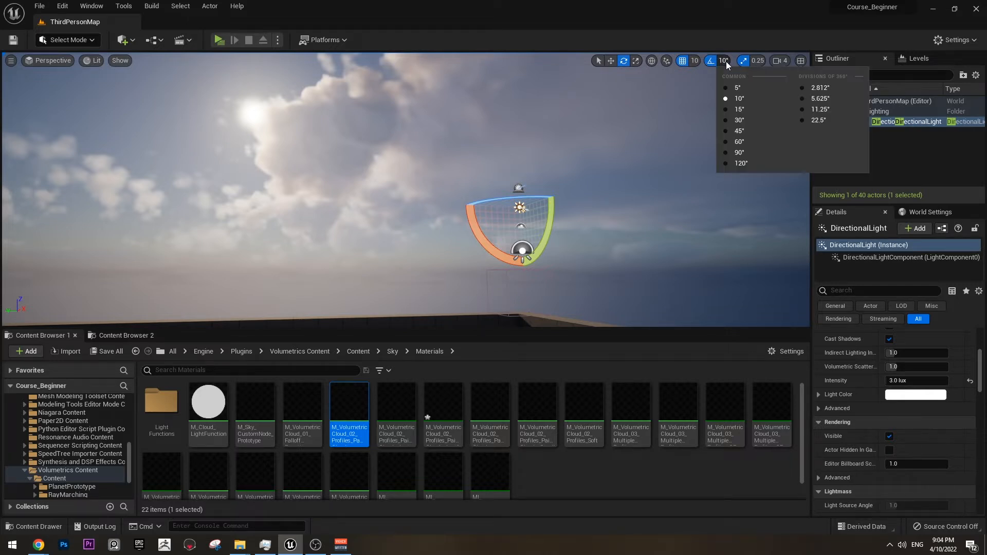
{"action": "left_click", "coordinate": [736, 88]}
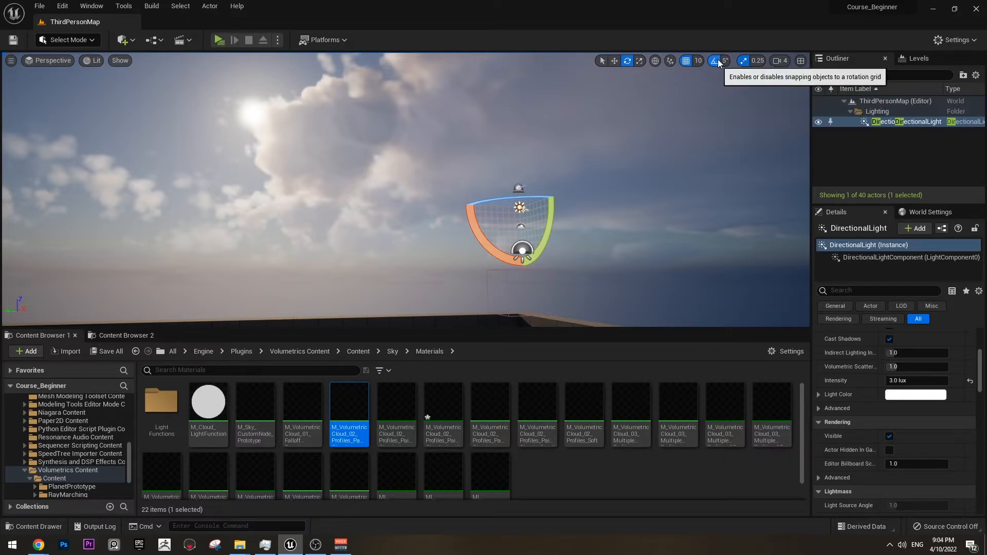
{"action": "left_click", "coordinate": [715, 61]}
{"action": "mouse_move", "coordinate": [554, 194]}
{"action": "left_mouse_down"}
{"action": "mouse_move", "coordinate": [554, 211]}
{"action": "mouse_move", "coordinate": [553, 169]}
{"action": "mouse_move", "coordinate": [554, 201]}
{"action": "mouse_move", "coordinate": [555, 191]}
{"action": "left_mouse_up"}
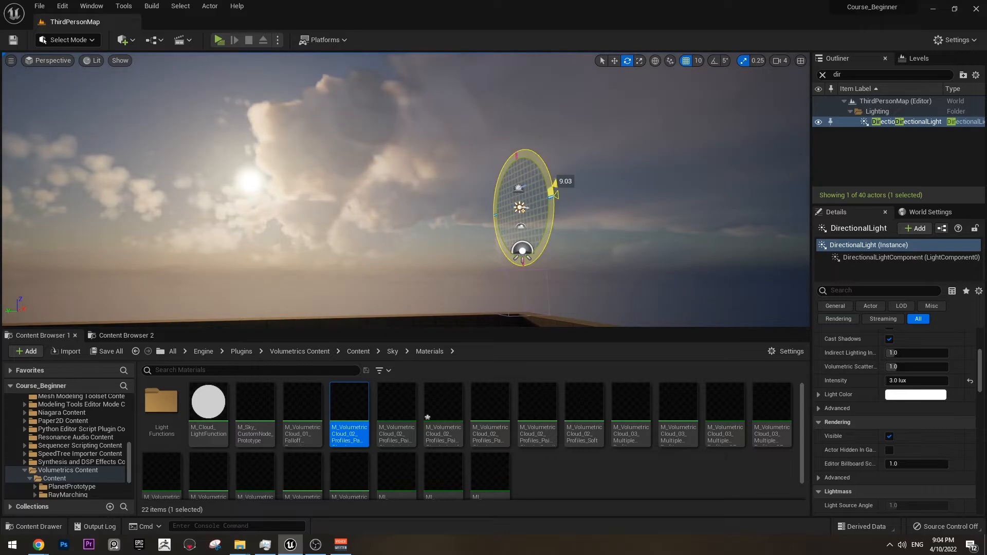
Rotate the DirectionalLight further until the sun glows low behind the clouds at the horizon
{"action": "right_click_drag", "start_coordinate": [554, 193], "coordinate": [456, 236]}
{"action": "left_click_drag", "start_coordinate": [432, 219], "coordinate": [432, 231]}
{"action": "right_click_drag", "start_coordinate": [432, 231], "coordinate": [360, 205]}
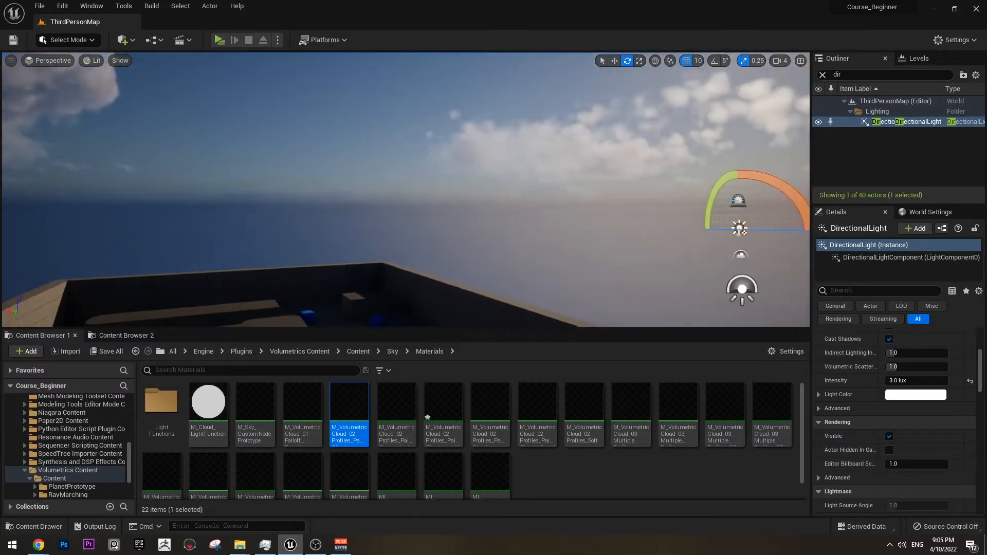
{"action": "left_click_drag", "start_coordinate": [272, 288], "coordinate": [280, 319]}
{"action": "right_click_drag", "start_coordinate": [278, 288], "coordinate": [175, 247]}
{"action": "right_click_drag", "start_coordinate": [616, 251], "coordinate": [597, 306]}
{"action": "left_click_drag", "start_coordinate": [532, 232], "coordinate": [535, 267]}
{"action": "right_click_drag", "start_coordinate": [541, 227], "coordinate": [466, 242]}
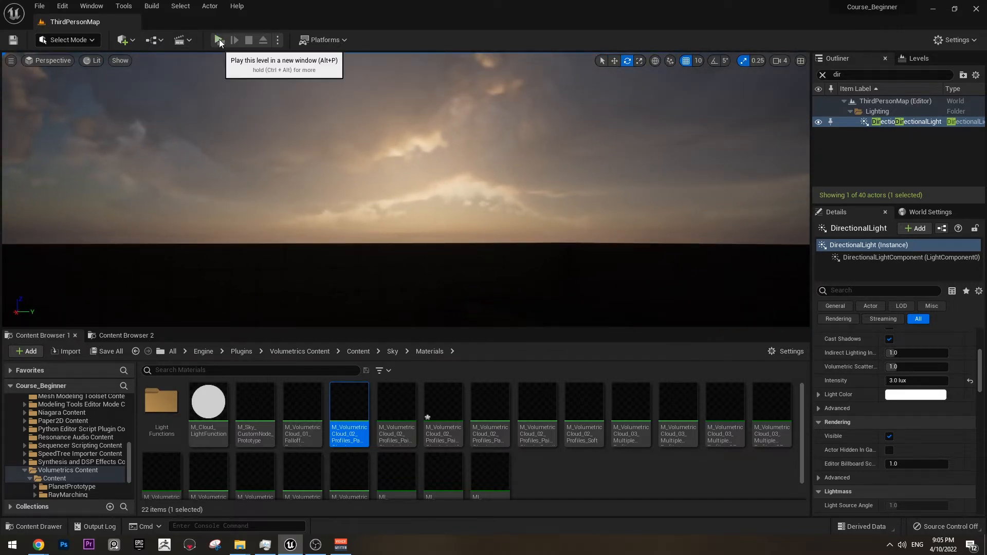
Play the level and run the character around to examine the sunset sky and clouds, ending the preview when done
{"action": "left_click", "coordinate": [220, 39]}
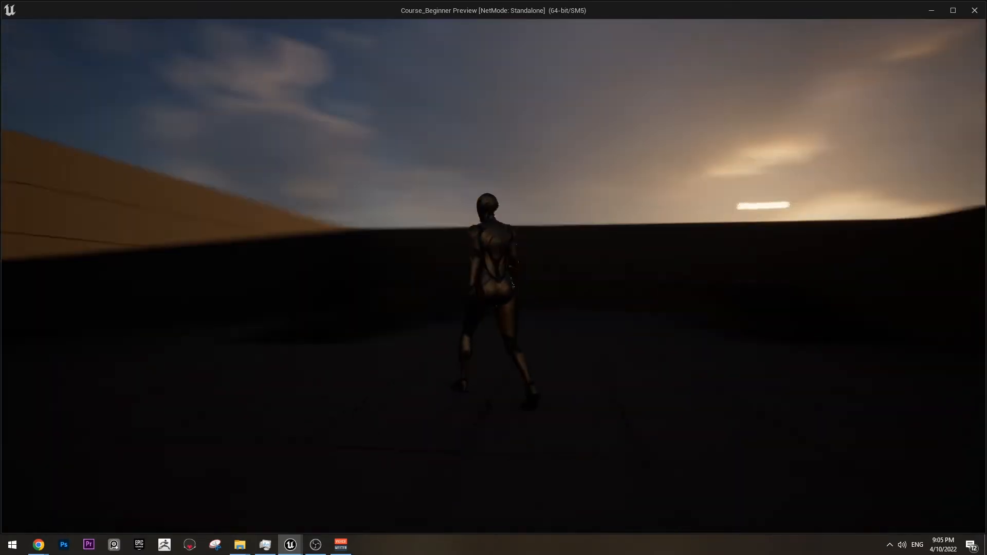
{"action": "key", "text": "w"}
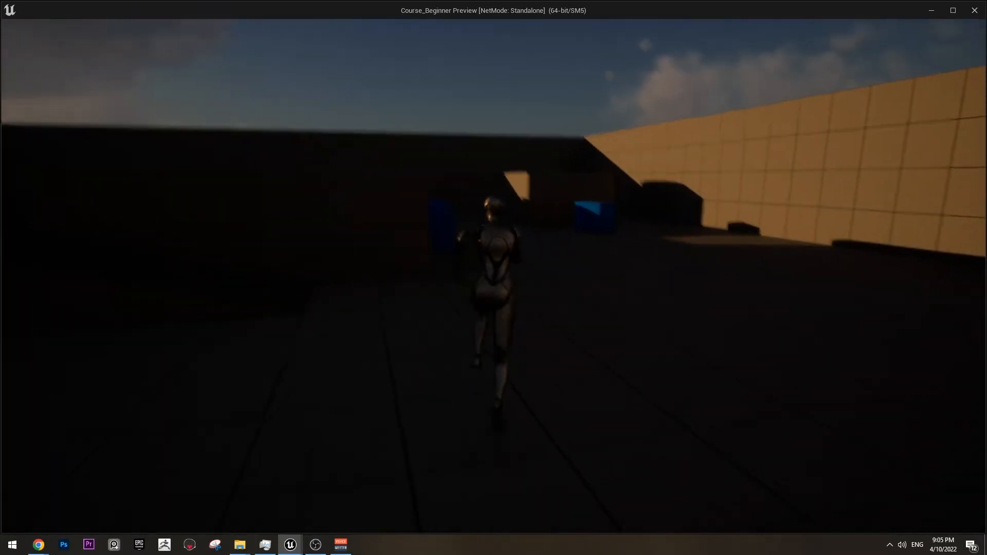
{"action": "key", "text": "space"}
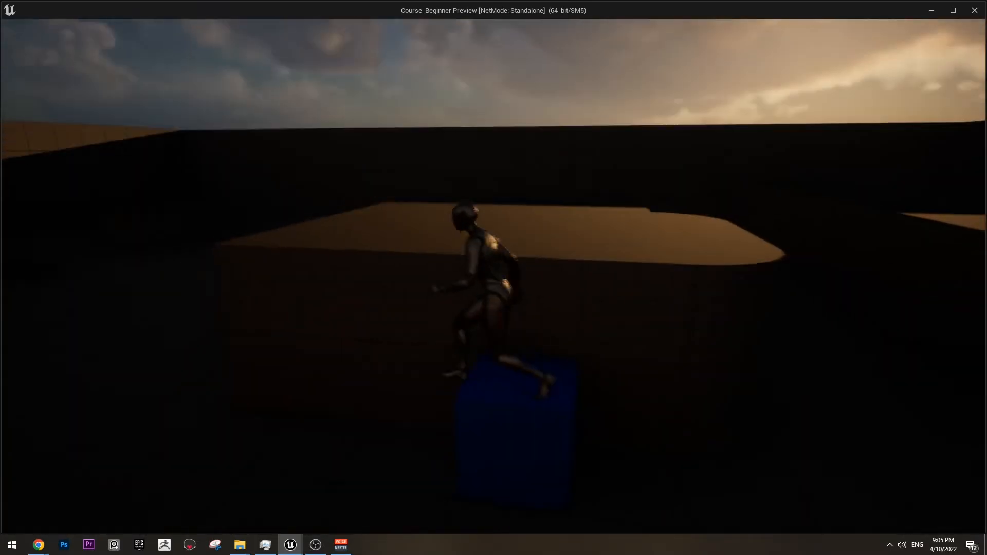
{"action": "key", "text": "space"}
{"action": "key", "text": "d"}
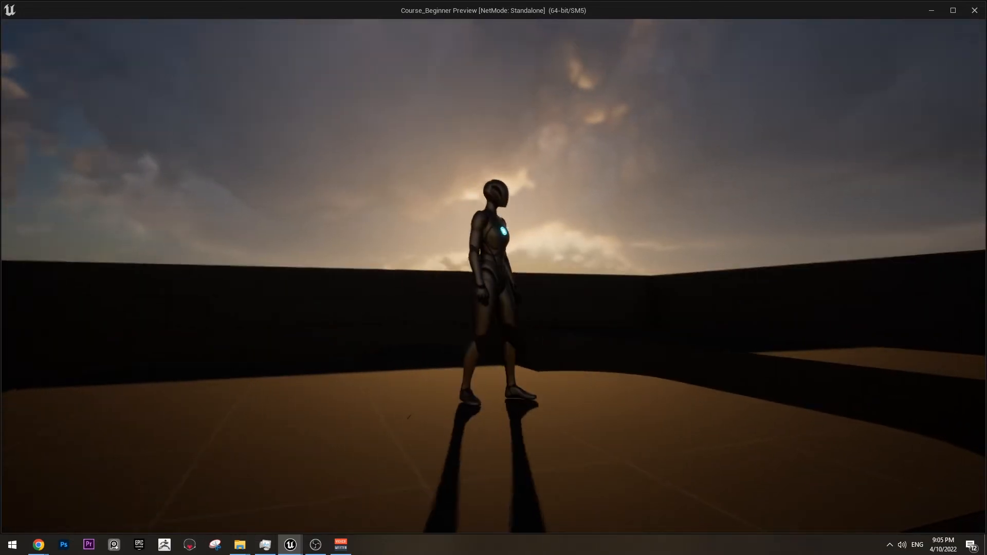
{"action": "key", "text": "d"}
{"action": "key", "text": "w"}
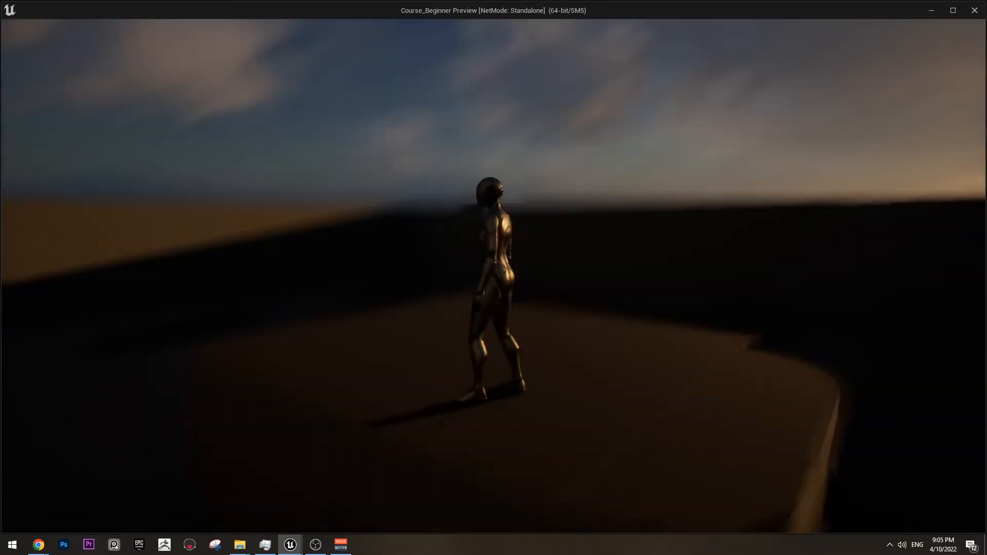
{"action": "key", "text": "a"}
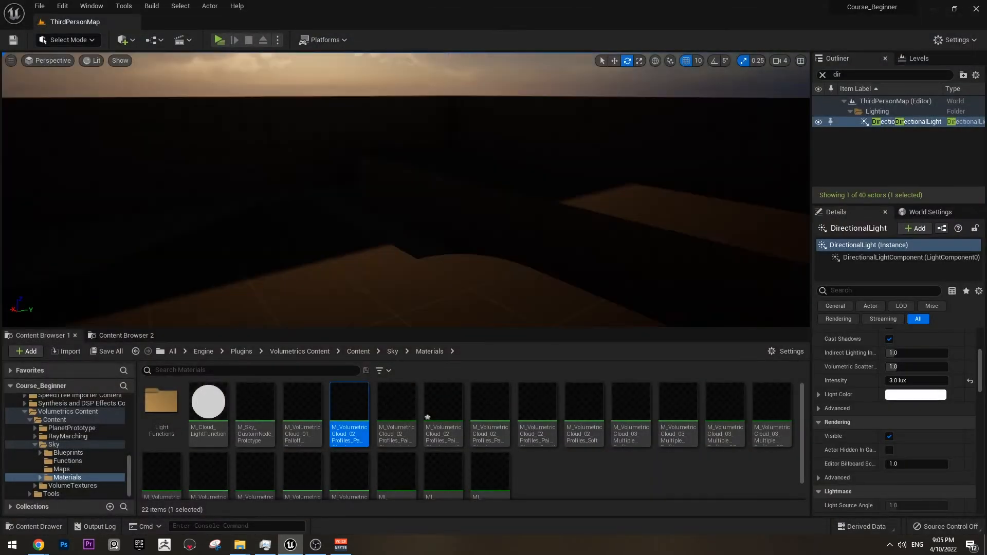
Frame the DirectionalLight and rotate it freely to try daytime and sunset lighting on the clouds
{"action": "right_click_drag", "start_coordinate": [407, 190], "coordinate": [288, 189]}
{"action": "key", "text": "f"}
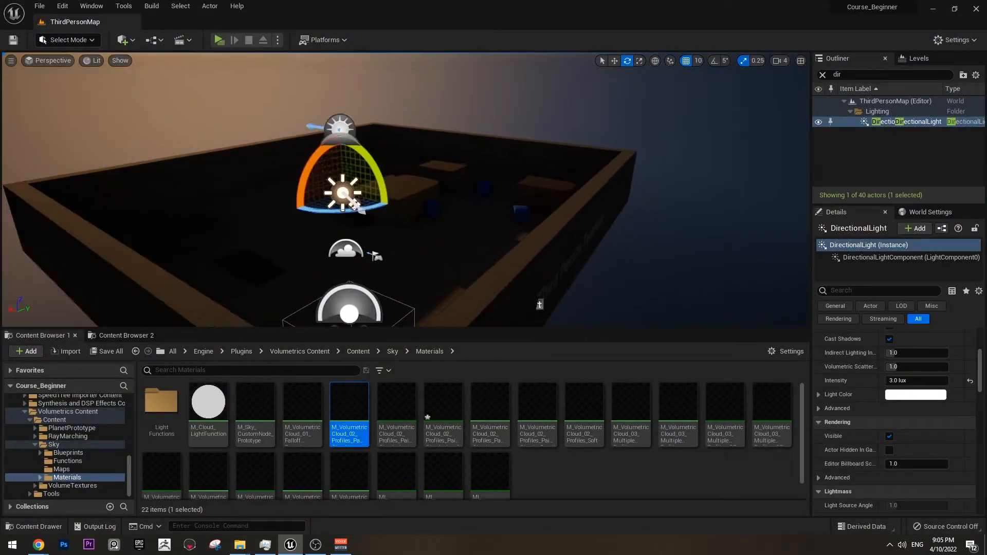
{"action": "right_click_drag", "start_coordinate": [412, 206], "coordinate": [437, 167]}
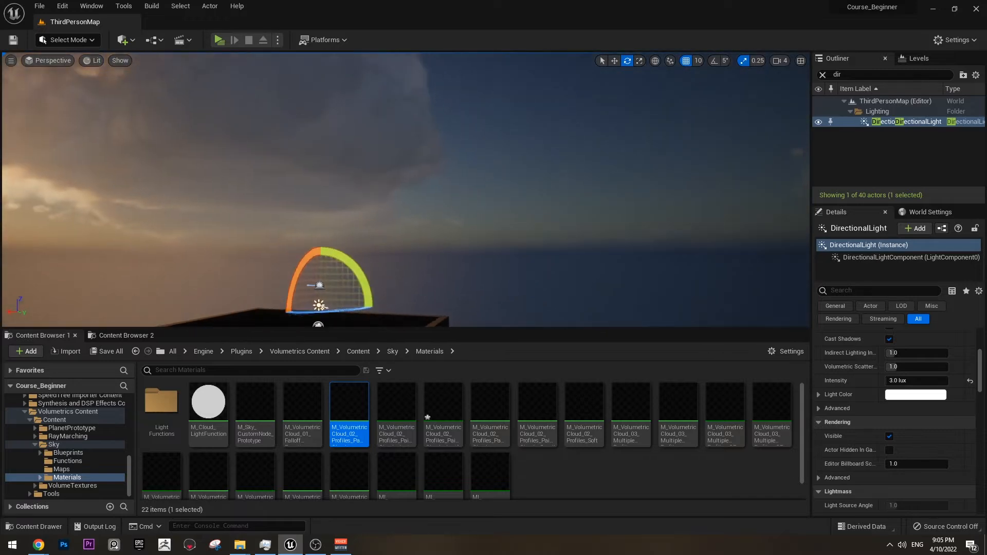
{"action": "left_click_drag", "start_coordinate": [456, 257], "coordinate": [355, 257]}
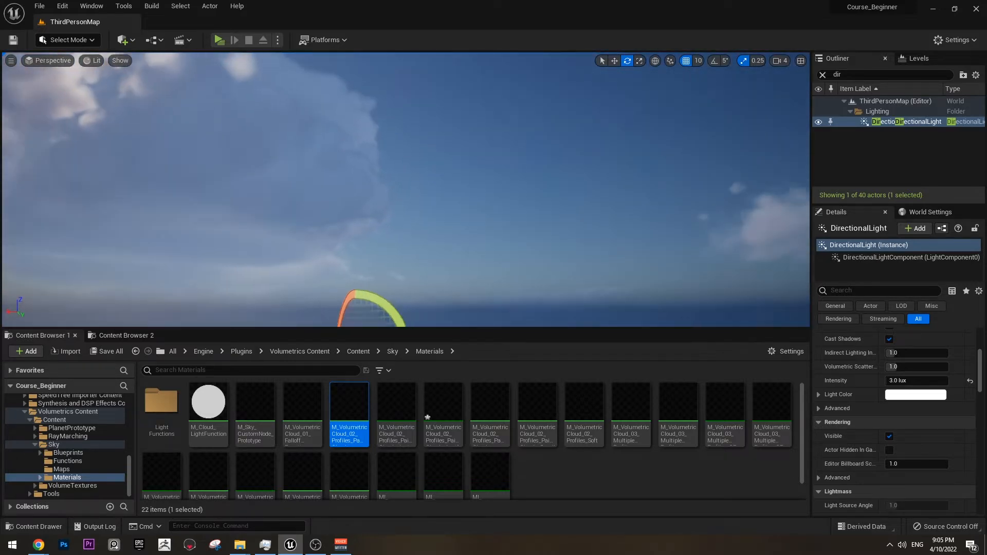
{"action": "right_click_drag", "start_coordinate": [360, 267], "coordinate": [360, 241]}
{"action": "right_click_drag", "start_coordinate": [448, 232], "coordinate": [448, 257]}
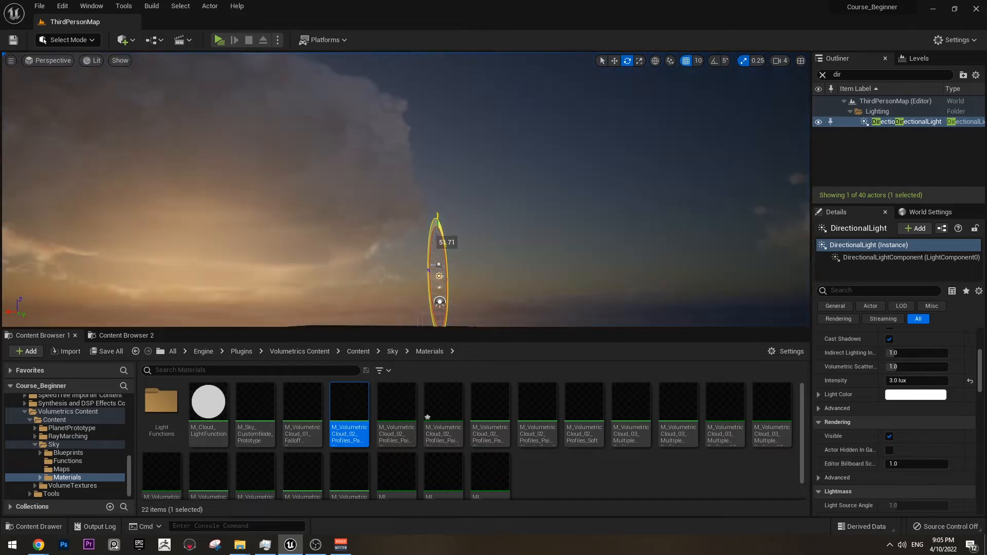
{"action": "left_click_drag", "start_coordinate": [447, 242], "coordinate": [445, 234]}
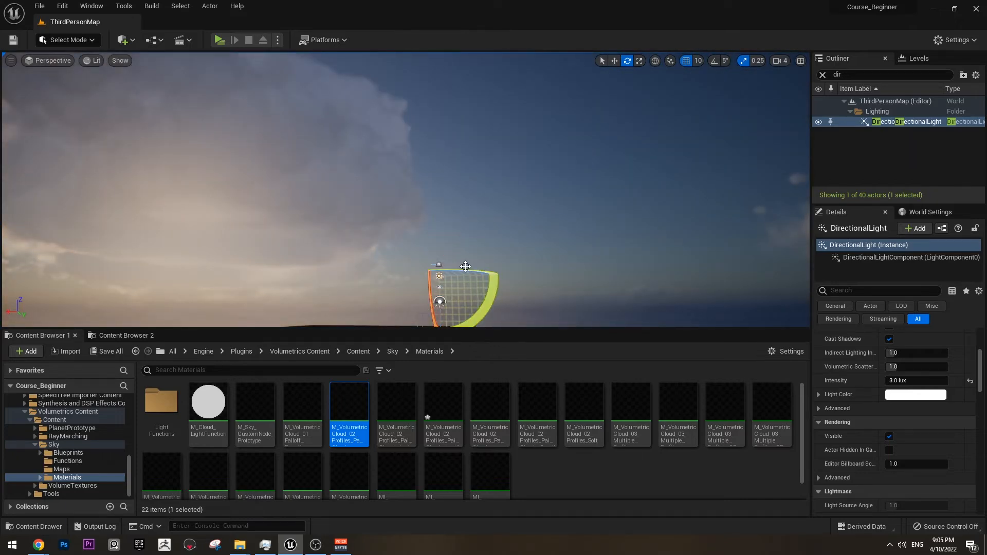
Turn the DirectionalLight so that the sun stands above the small clouds beside the large cloud
{"action": "left_click_drag", "start_coordinate": [368, 282], "coordinate": [435, 286]}
{"action": "mouse_move", "coordinate": [446, 201]}
{"action": "right_mouse_down"}
{"action": "mouse_move", "coordinate": [478, 209]}
{"action": "mouse_move", "coordinate": [454, 216]}
{"action": "right_mouse_up"}
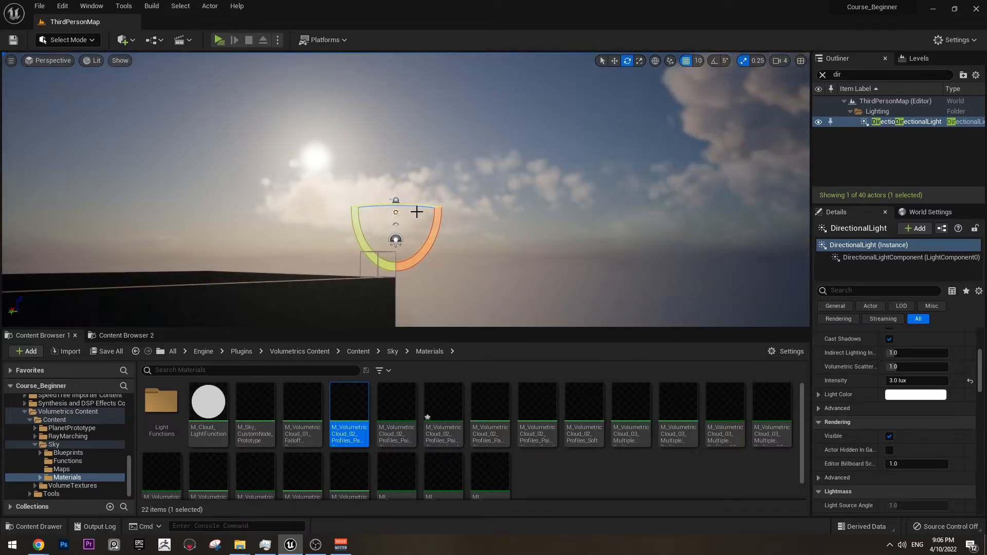
{"action": "left_click_drag", "start_coordinate": [416, 211], "coordinate": [451, 204]}
{"action": "right_click_drag", "start_coordinate": [451, 204], "coordinate": [432, 219]}
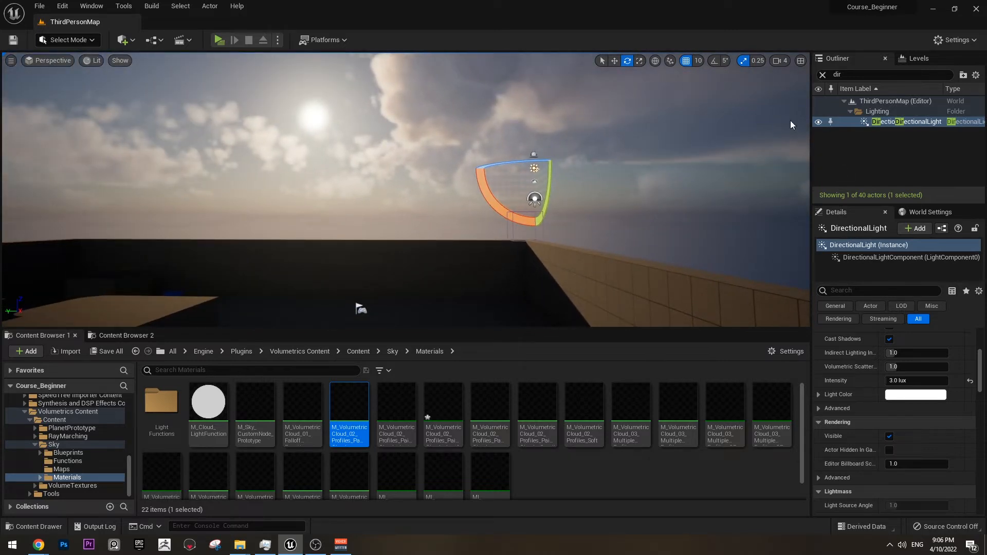
Clear the actor filter and select the ExponentialHeightFog in the Lighting folder
{"action": "left_click", "coordinate": [823, 74]}
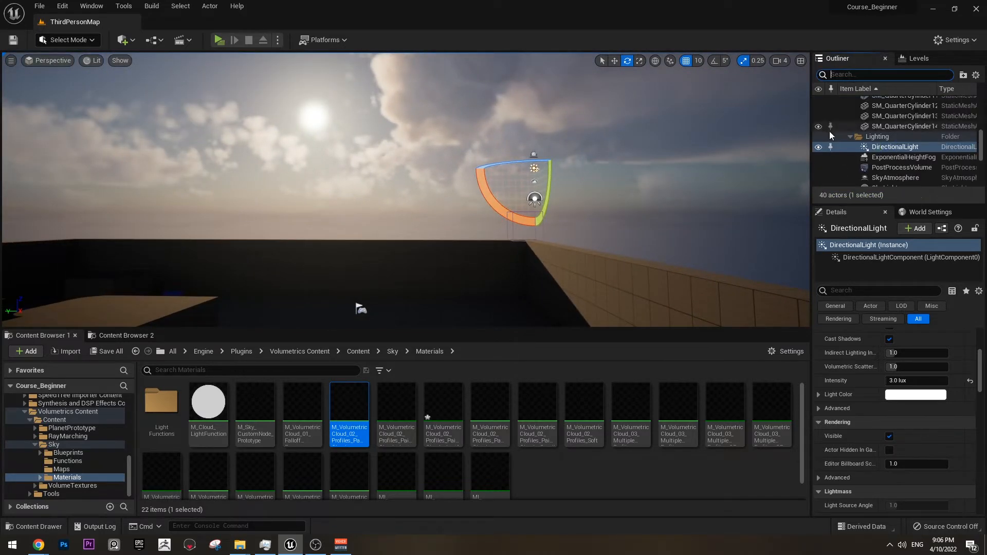
{"action": "scroll", "coordinate": [878, 132], "scroll_direction": "down", "scroll_amount": 1}
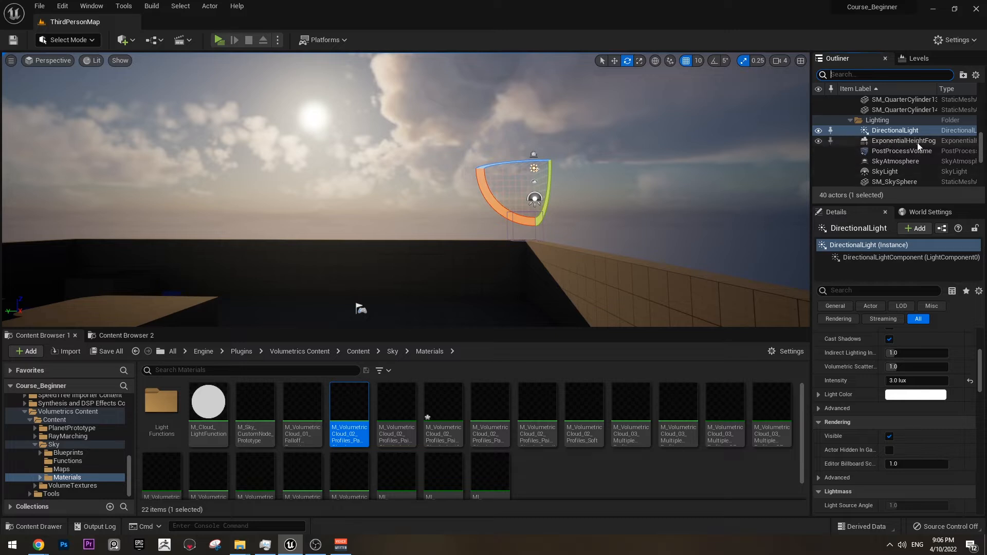
{"action": "left_click", "coordinate": [920, 142]}
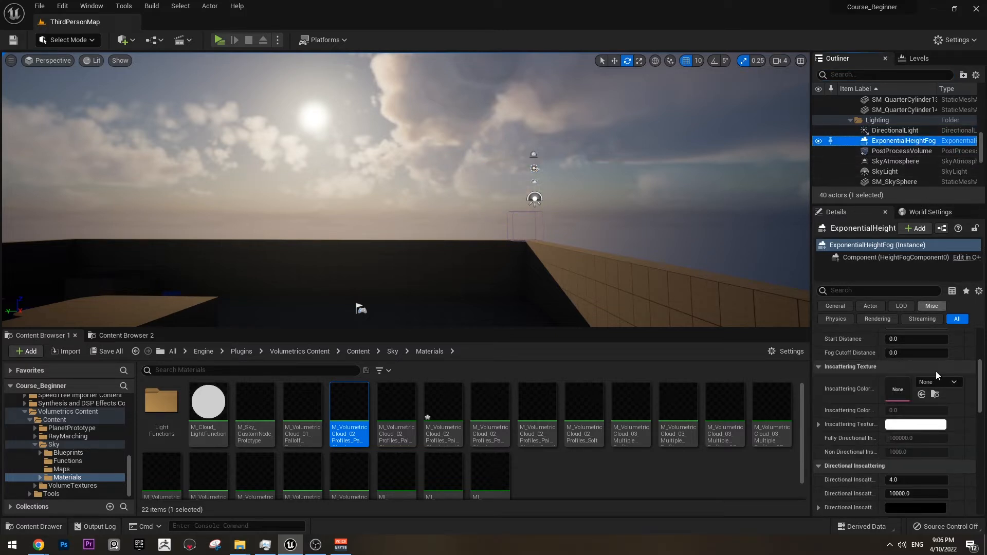
Reselect the ExponentialHeightFog in the Lighting folder and set its fog density to 0.1
{"action": "left_click", "coordinate": [907, 161]}
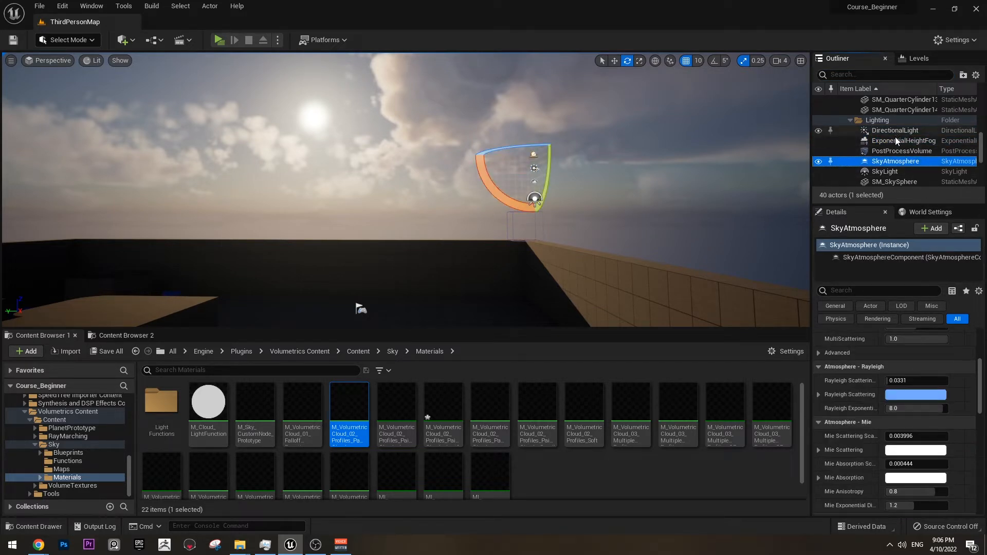
{"action": "left_click", "coordinate": [896, 141]}
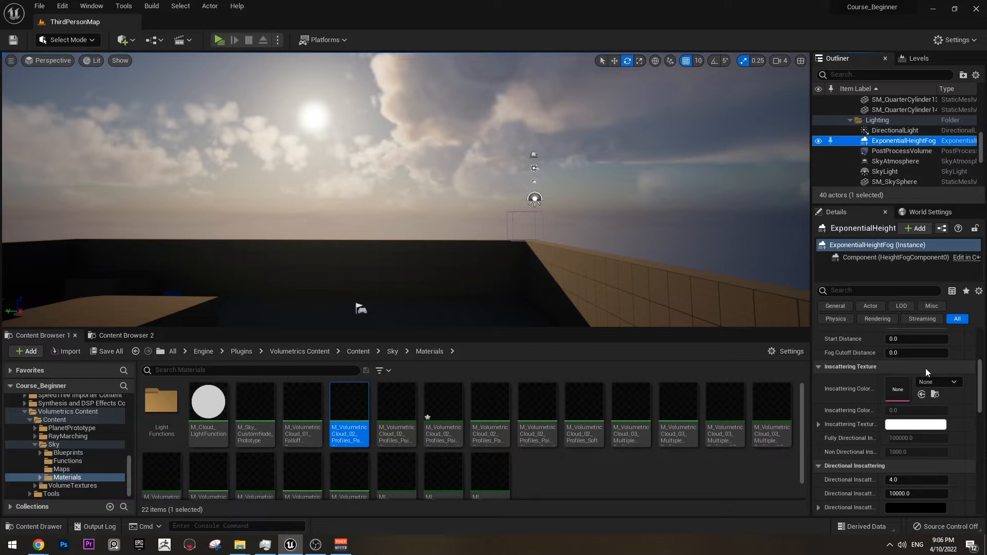
{"action": "scroll", "coordinate": [926, 406], "scroll_direction": "up", "scroll_amount": 4}
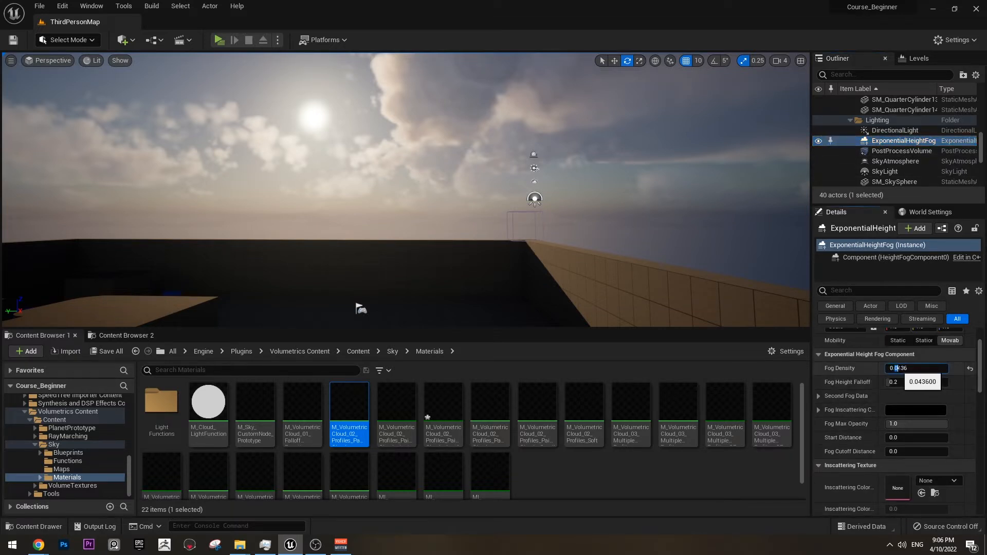
{"action": "key", "text": "Return"}
Delete SM_Cube5 and the other wall that block the view of the horizon
{"action": "right_click_drag", "start_coordinate": [694, 271], "coordinate": [534, 198]}
{"action": "left_click", "coordinate": [534, 198]}
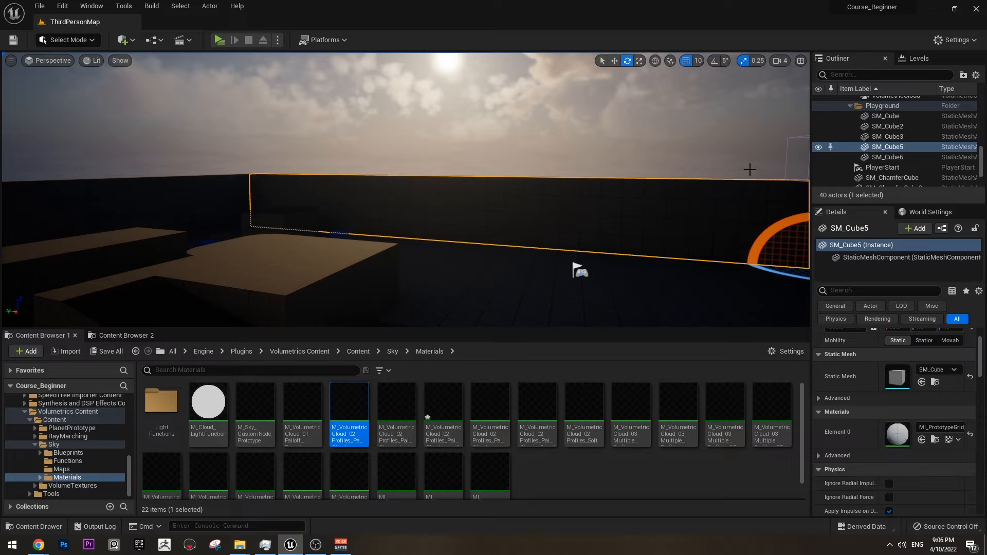
{"action": "key", "text": "Delete"}
{"action": "right_click_drag", "start_coordinate": [573, 126], "coordinate": [484, 124]}
{"action": "left_click", "coordinate": [535, 168]}
{"action": "key", "text": "Delete"}
Find the ExponentialHeightFog by filtering the actors for "fog", try a fog density of 1, and set it back to 0.1
{"action": "left_click", "coordinate": [872, 77]}
{"action": "type", "text": "fog"}
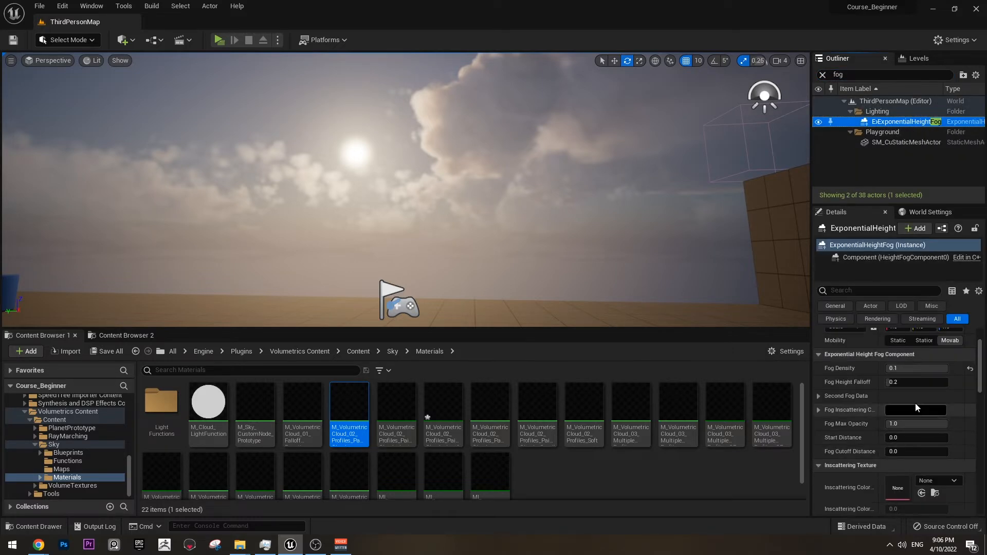
{"action": "left_click", "coordinate": [895, 368]}
{"action": "type", "text": "1"}
{"action": "key", "text": "Return"}
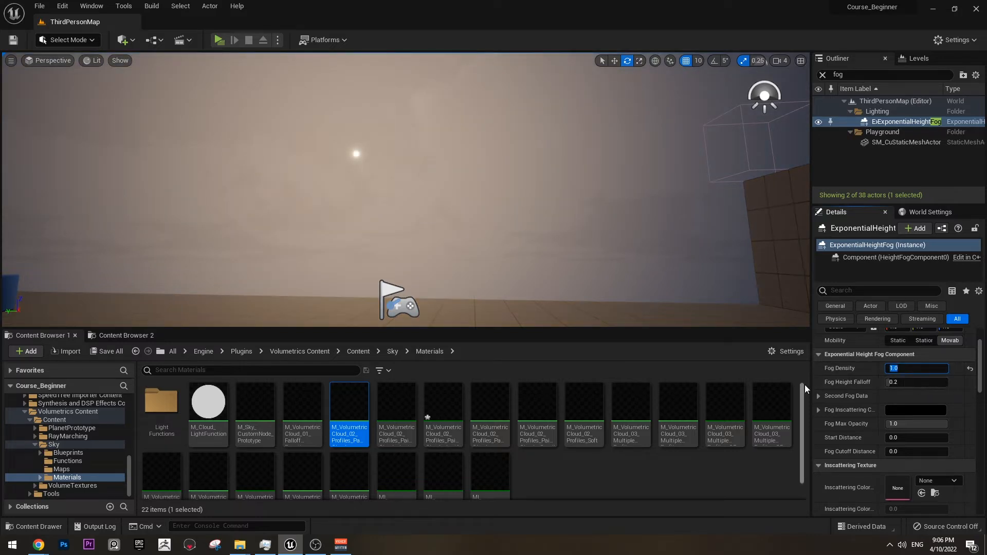
{"action": "type", "text": "0.1"}
{"action": "key", "text": "Return"}
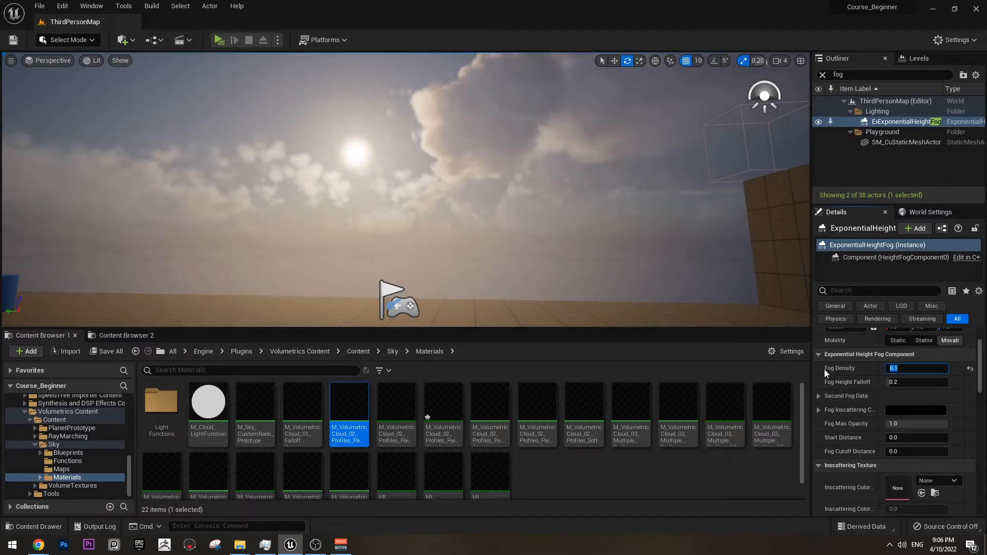
Try different fog height falloff values, including 0.001, and reset the falloff to its default
{"action": "left_click", "coordinate": [904, 382]}
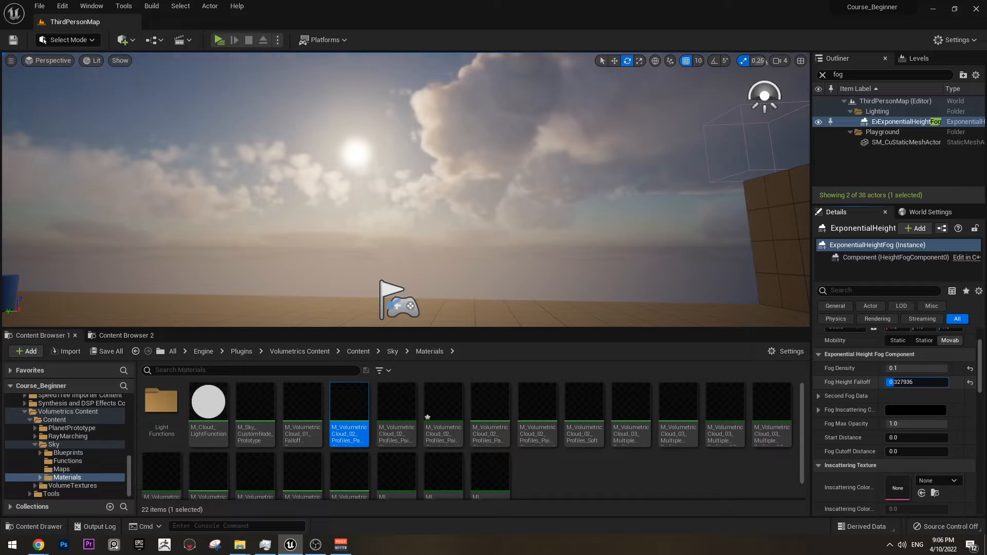
{"action": "type", "text": "0.001"}
{"action": "key", "text": "Return"}
{"action": "mouse_move", "coordinate": [903, 383]}
{"action": "left_mouse_down"}
{"action": "mouse_move", "coordinate": [917, 382]}
{"action": "mouse_move", "coordinate": [899, 382]}
{"action": "left_mouse_up"}
{"action": "left_click", "coordinate": [970, 383]}
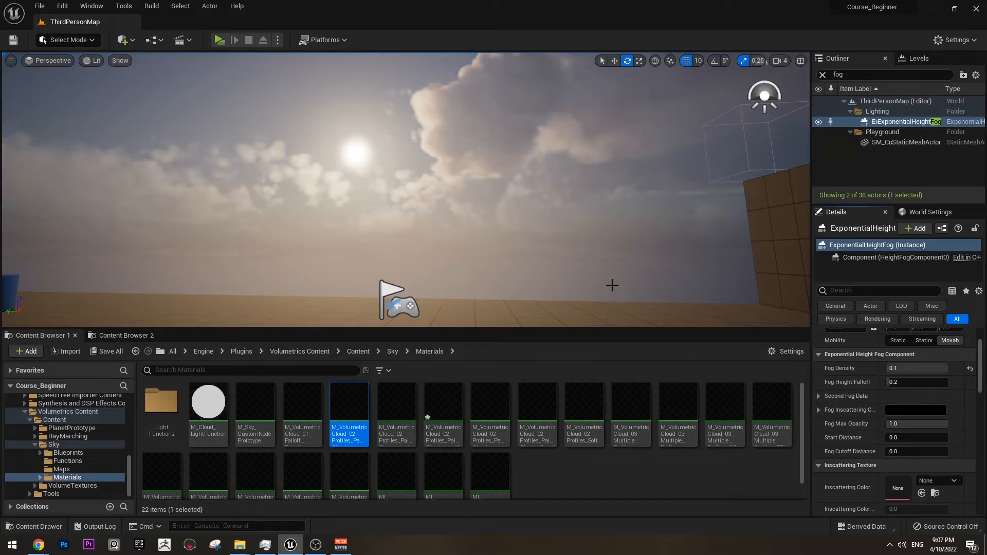
Go through the height fog's volumetric fog settings and try a magenta albedo, cancelling the colour change
{"action": "right_click_drag", "start_coordinate": [612, 285], "coordinate": [593, 280]}
{"action": "key", "text": "d"}
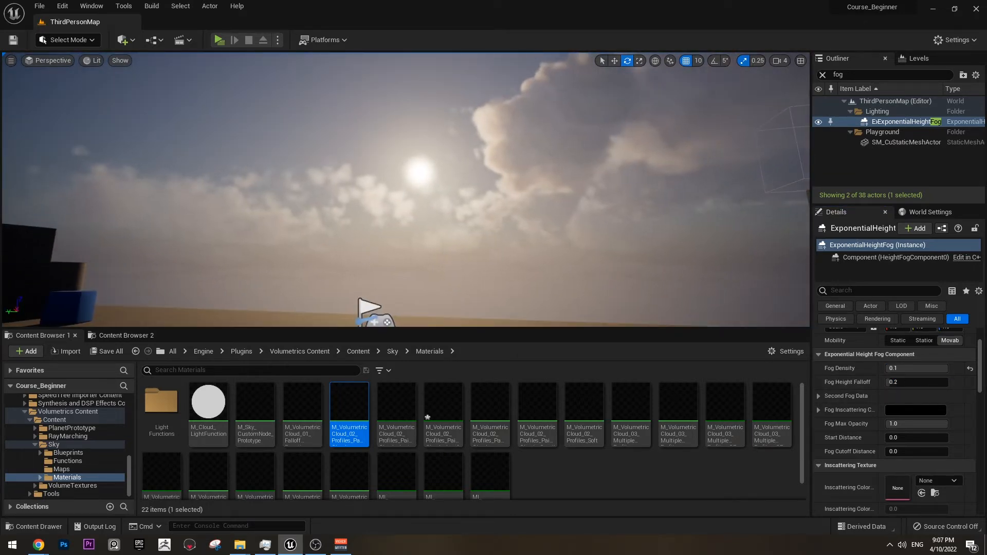
{"action": "scroll", "coordinate": [886, 404], "scroll_direction": "down", "scroll_amount": 3}
{"action": "scroll", "coordinate": [908, 370], "scroll_direction": "down", "scroll_amount": 5}
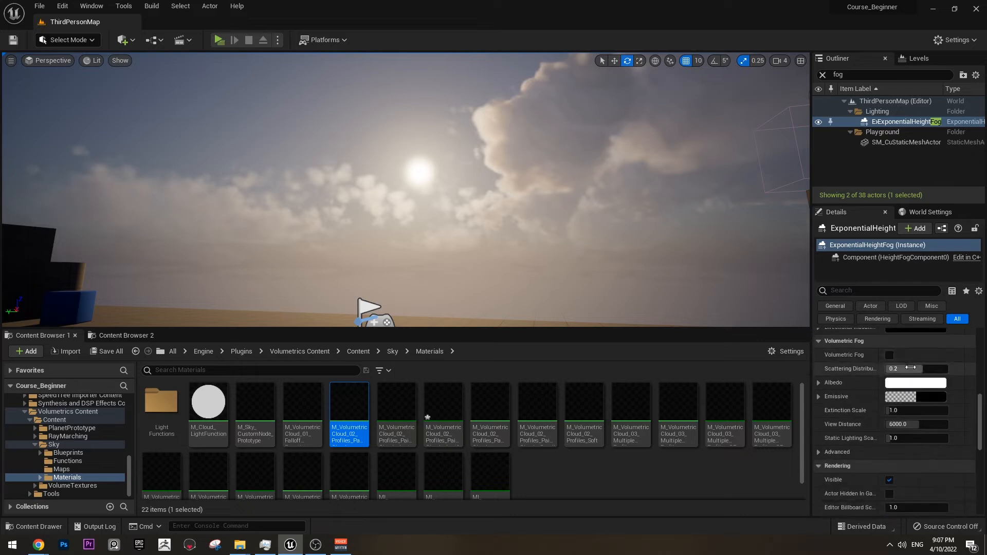
{"action": "scroll", "coordinate": [920, 362], "scroll_direction": "down", "scroll_amount": 3}
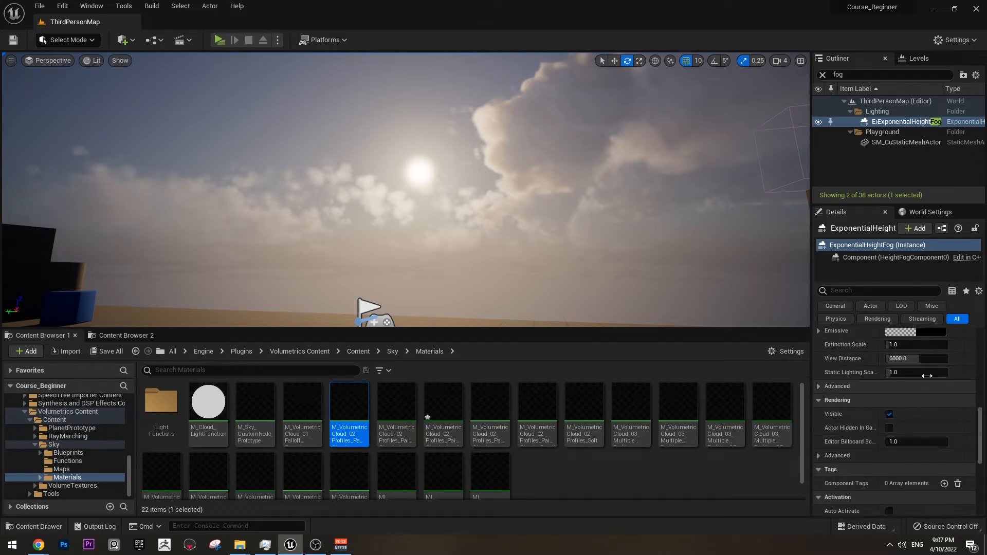
{"action": "scroll", "coordinate": [919, 362], "scroll_direction": "up", "scroll_amount": 3}
{"action": "right_click_drag", "start_coordinate": [591, 231], "coordinate": [545, 234]}
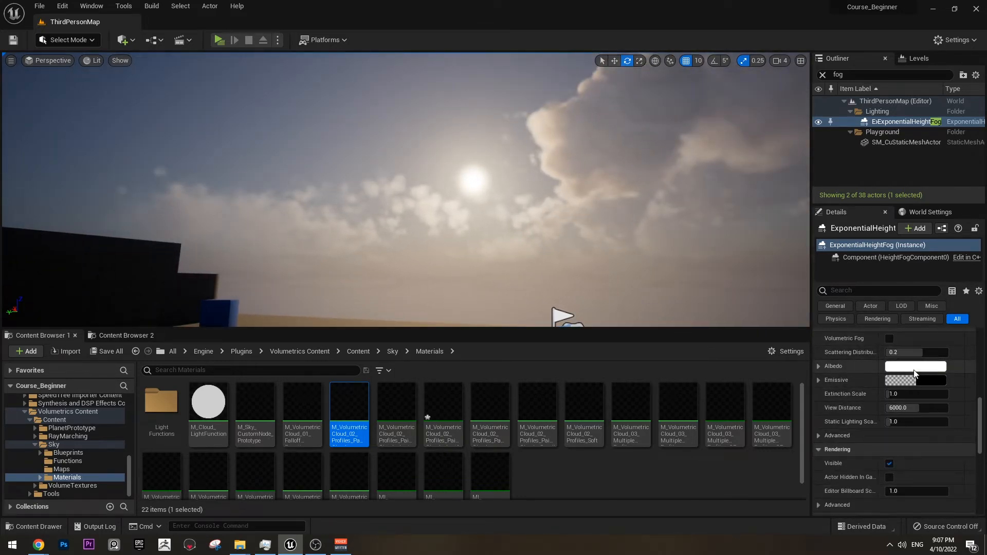
{"action": "left_click", "coordinate": [915, 366]}
{"action": "left_click_drag", "start_coordinate": [764, 349], "coordinate": [768, 396]}
{"action": "left_click", "coordinate": [780, 311]}
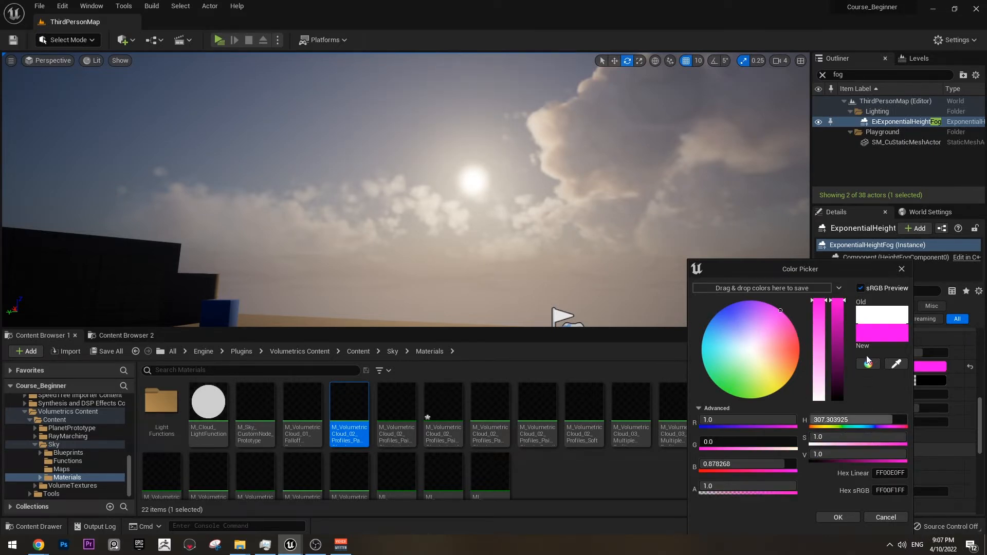
{"action": "left_click", "coordinate": [887, 518]}
Examine the clouds and the horizon haze from several directions around the level
{"action": "right_click_drag", "start_coordinate": [534, 209], "coordinate": [592, 202]}
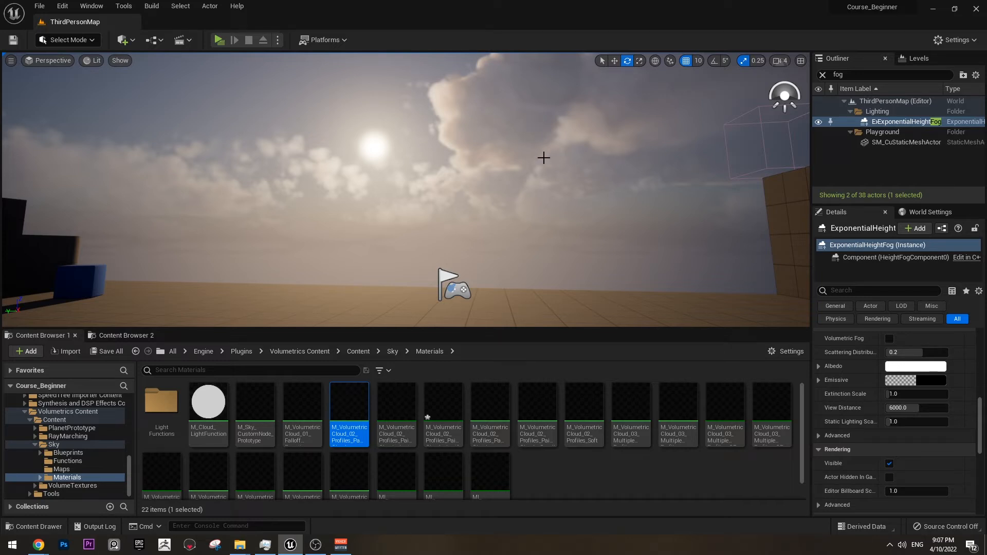
{"action": "mouse_move", "coordinate": [554, 203]}
{"action": "right_mouse_down"}
{"action": "mouse_move", "coordinate": [591, 170]}
{"action": "mouse_move", "coordinate": [646, 146]}
{"action": "mouse_move", "coordinate": [638, 172]}
{"action": "mouse_move", "coordinate": [566, 204]}
{"action": "right_mouse_up"}
{"action": "right_click_drag", "start_coordinate": [501, 222], "coordinate": [531, 249]}
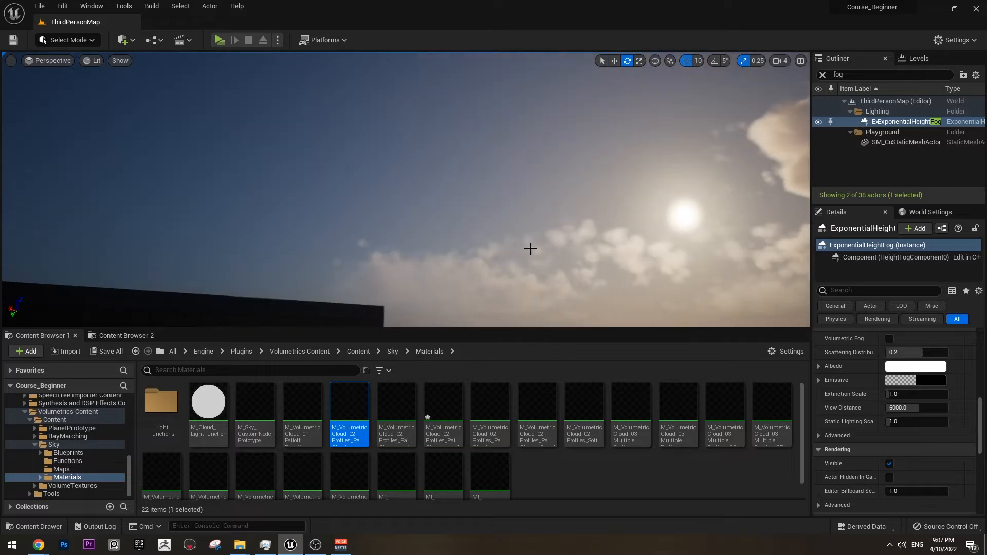
{"action": "right_click_drag", "start_coordinate": [660, 229], "coordinate": [645, 159]}
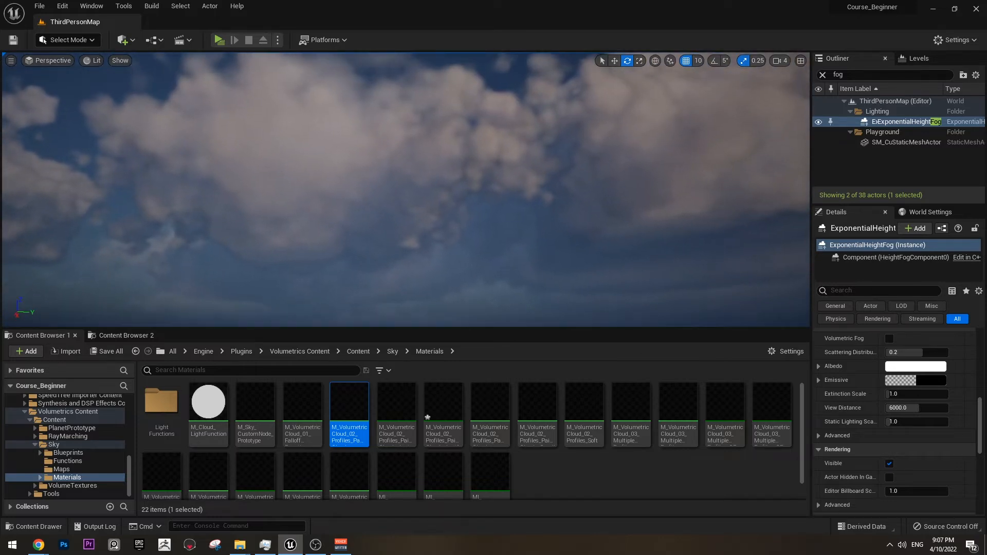
{"action": "right_click_drag", "start_coordinate": [399, 241], "coordinate": [399, 250]}
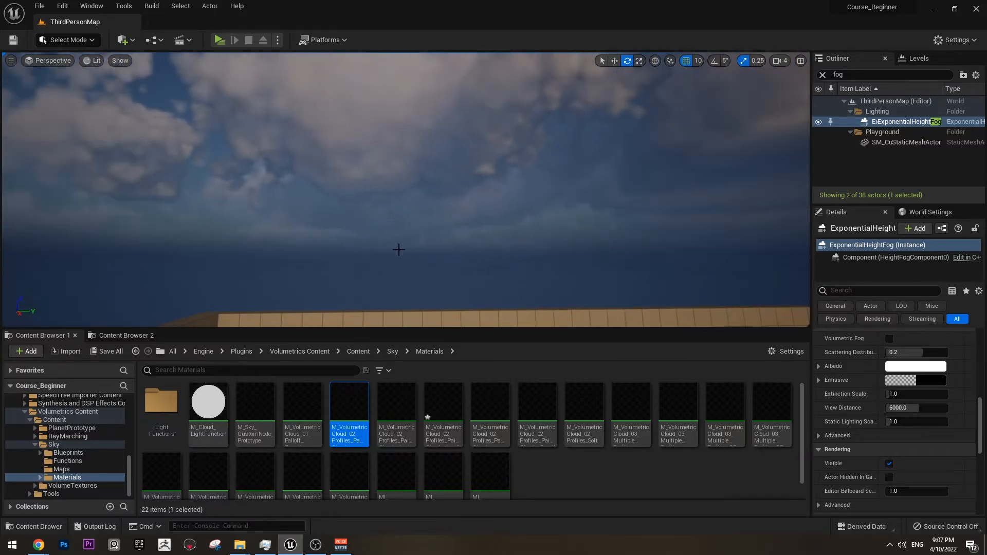
{"action": "right_click_drag", "start_coordinate": [527, 236], "coordinate": [574, 285]}
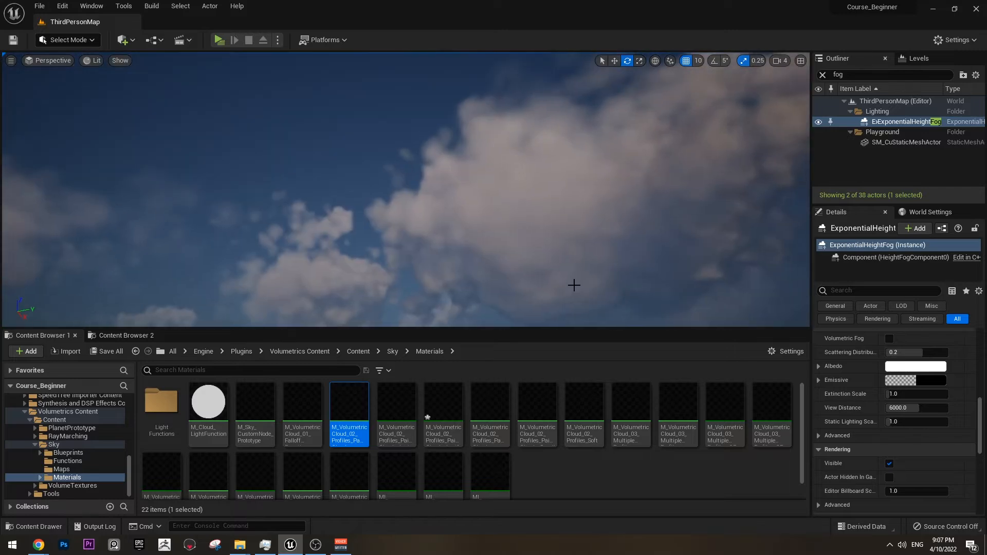
{"action": "right_click_drag", "start_coordinate": [461, 142], "coordinate": [340, 161]}
{"action": "mouse_move", "coordinate": [687, 145]}
{"action": "right_mouse_down"}
{"action": "mouse_move", "coordinate": [638, 128]}
{"action": "mouse_move", "coordinate": [687, 146]}
{"action": "right_mouse_up"}
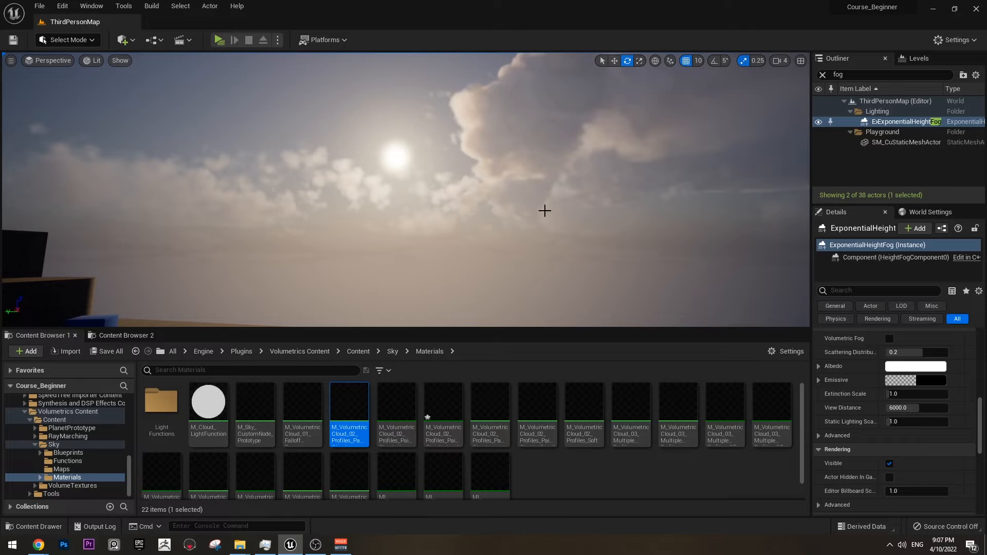
{"action": "right_click_drag", "start_coordinate": [540, 200], "coordinate": [514, 237]}
{"action": "right_click_drag", "start_coordinate": [621, 156], "coordinate": [627, 173]}
Rotate the DirectionalLight so that the sun sits lower, among the small clouds, for a warm sunset look
{"action": "right_click_drag", "start_coordinate": [553, 192], "coordinate": [666, 176]}
{"action": "left_click", "coordinate": [497, 179]}
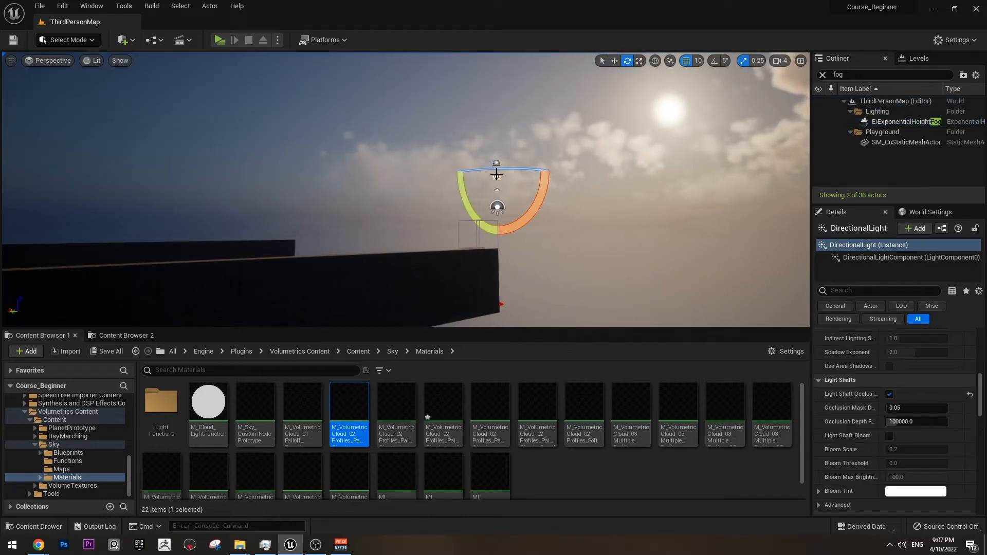
{"action": "left_click_drag", "start_coordinate": [464, 193], "coordinate": [447, 161]}
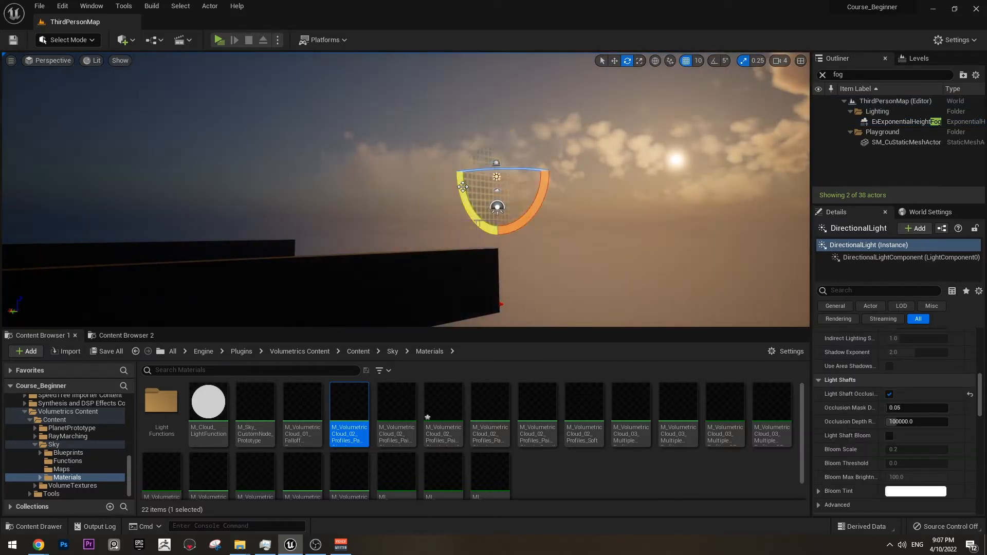
{"action": "left_click", "coordinate": [497, 220]}
{"action": "left_click", "coordinate": [494, 177]}
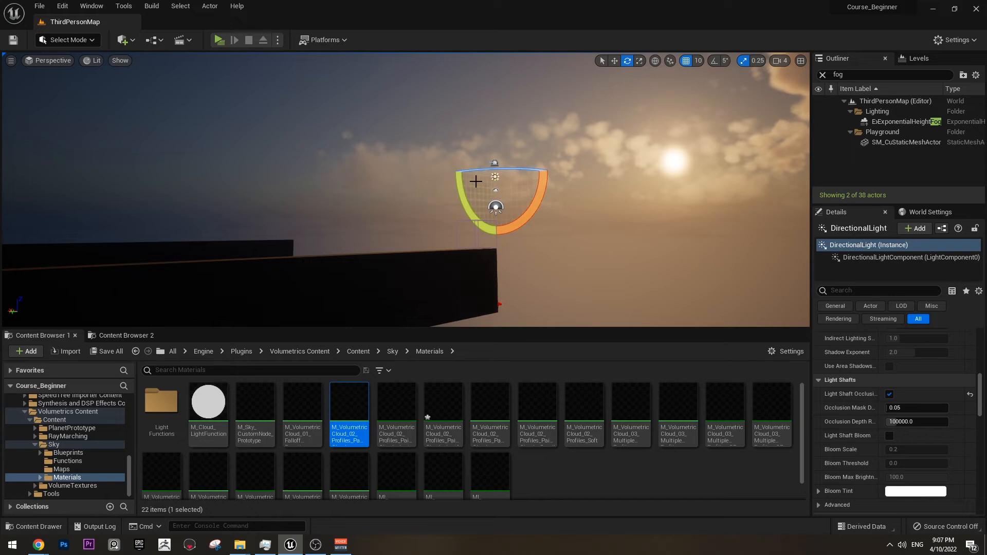
{"action": "left_click_drag", "start_coordinate": [500, 168], "coordinate": [495, 172]}
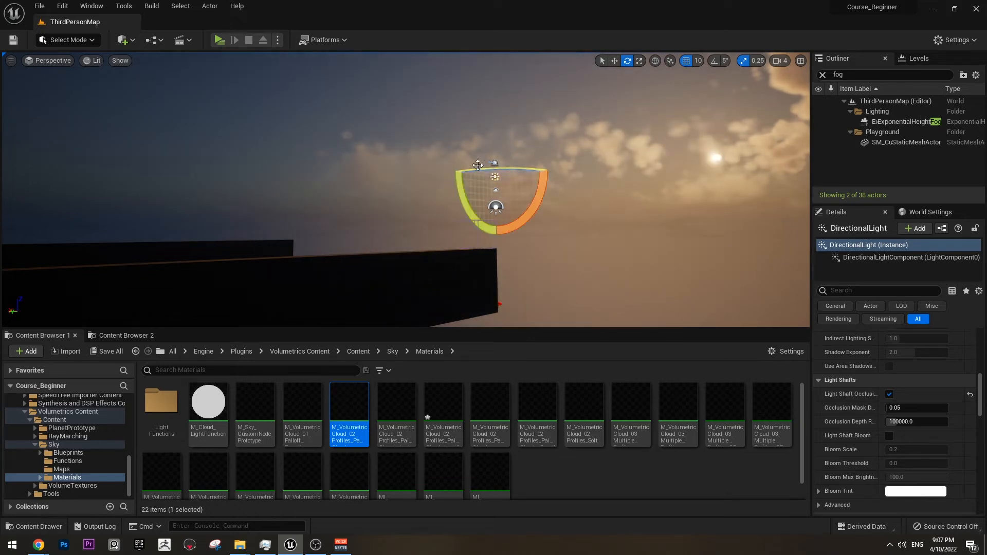
{"action": "key", "text": "a"}
{"action": "right_click_drag", "start_coordinate": [478, 165], "coordinate": [515, 164]}
{"action": "mouse_move", "coordinate": [563, 124]}
{"action": "left_mouse_down"}
{"action": "mouse_move", "coordinate": [548, 188]}
{"action": "mouse_move", "coordinate": [564, 127]}
{"action": "left_mouse_up"}
{"action": "right_click_drag", "start_coordinate": [564, 126], "coordinate": [663, 152]}
Clear the actor filter and select the SkyAtmosphere in the Lighting folder
{"action": "left_click", "coordinate": [864, 77]}
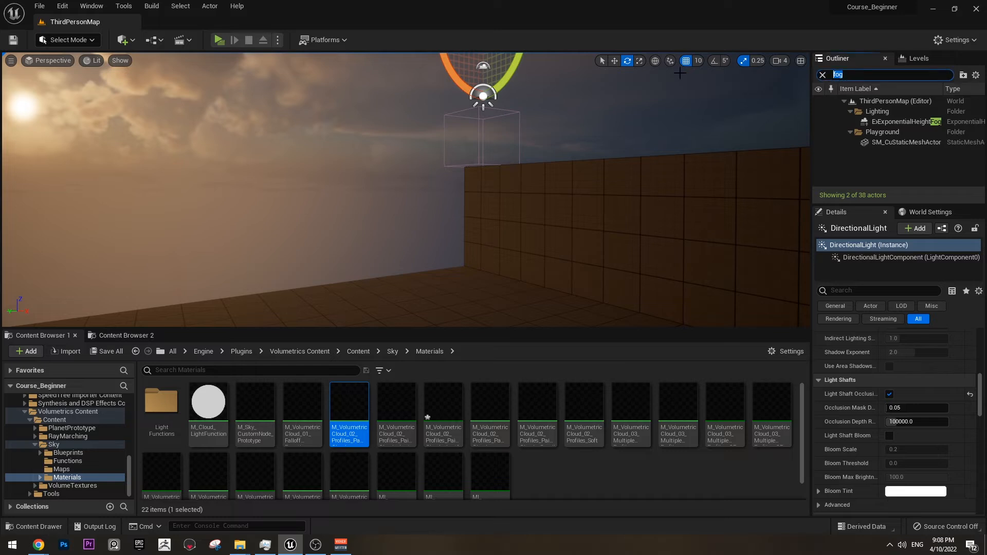
{"action": "scroll", "coordinate": [912, 174], "scroll_direction": "down", "scroll_amount": 2}
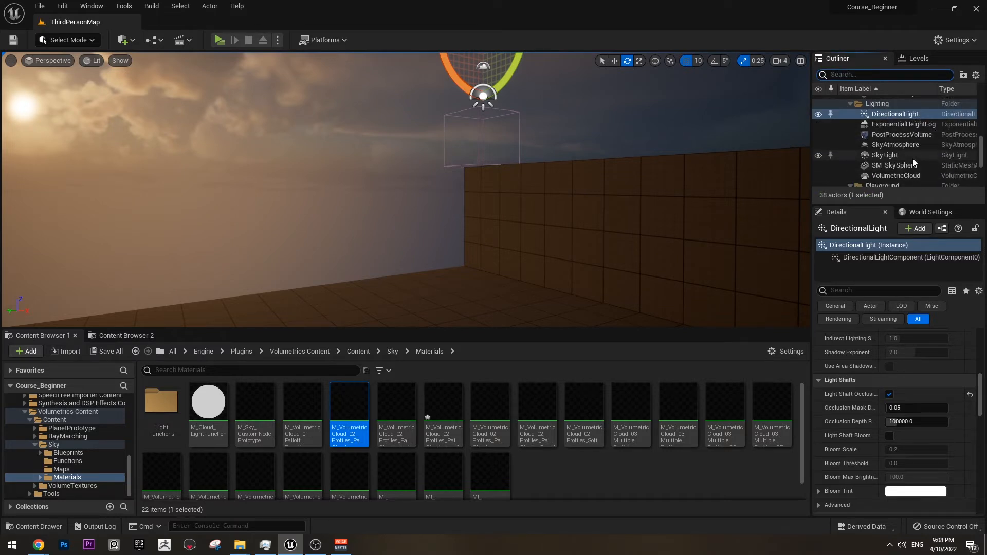
{"action": "left_click", "coordinate": [911, 157]}
{"action": "left_click", "coordinate": [906, 145]}
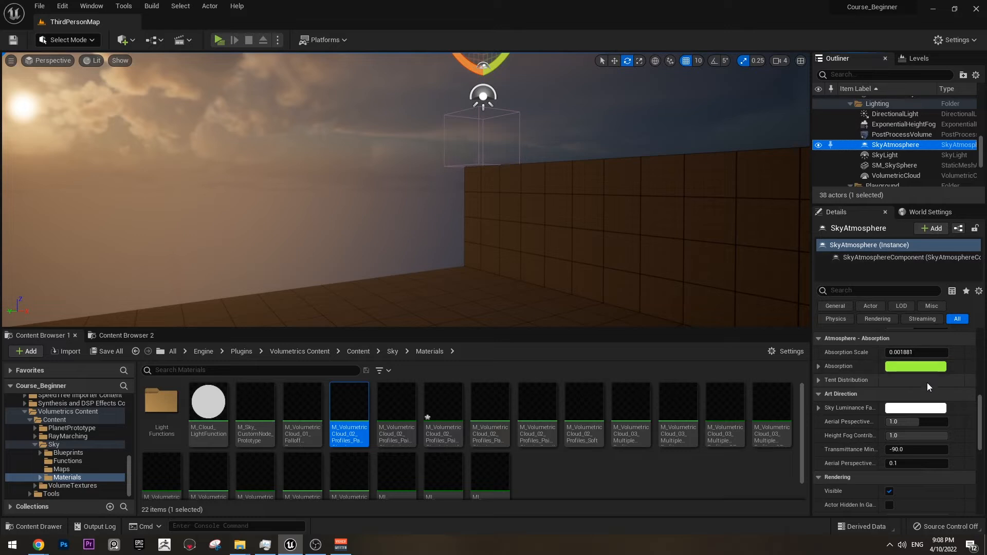
Review the SkyAtmosphere's absorption, art direction and rendering settings while looking over the sunset sky
{"action": "scroll", "coordinate": [933, 403], "scroll_direction": "down", "scroll_amount": 3}
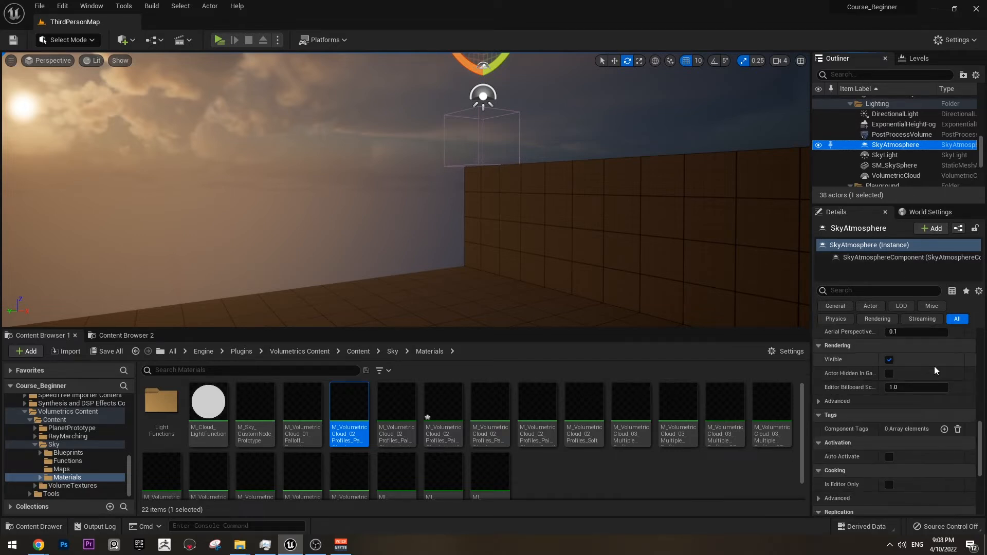
{"action": "scroll", "coordinate": [934, 366], "scroll_direction": "down", "scroll_amount": 5}
{"action": "scroll", "coordinate": [925, 401], "scroll_direction": "up", "scroll_amount": 3}
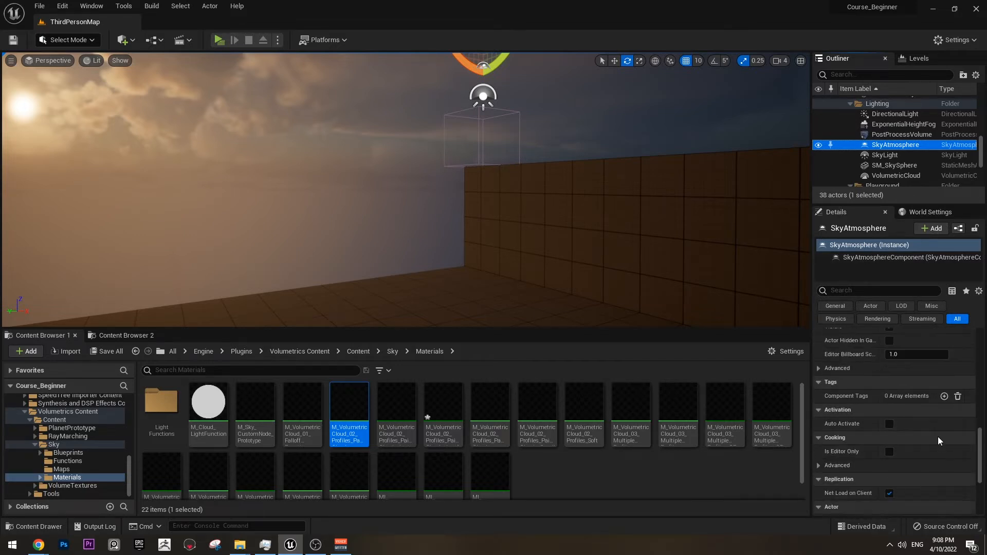
{"action": "scroll", "coordinate": [921, 386], "scroll_direction": "up", "scroll_amount": 3}
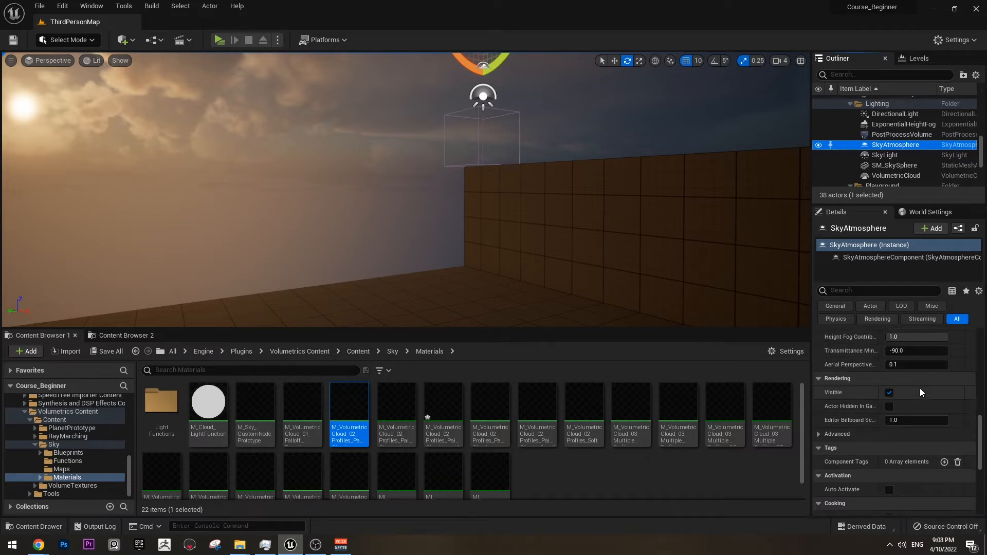
{"action": "right_click_drag", "start_coordinate": [684, 231], "coordinate": [622, 210]}
{"action": "scroll", "coordinate": [924, 398], "scroll_direction": "up", "scroll_amount": 3}
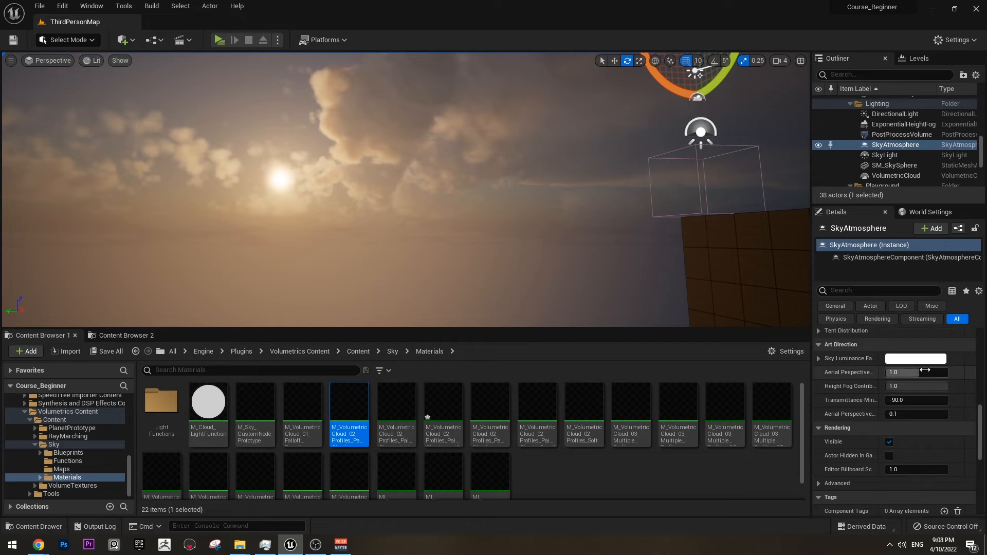
{"action": "right_click_drag", "start_coordinate": [673, 237], "coordinate": [637, 236]}
{"action": "key", "text": "s"}
{"action": "key", "text": "a"}
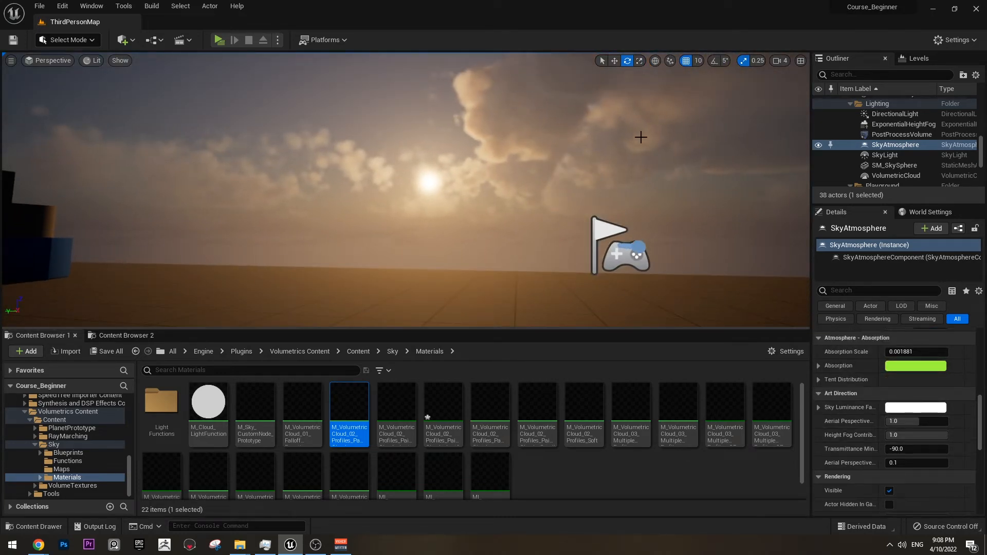
Try raising the SkyAtmosphere's absorption scale to 0.149603 and undo the change
{"action": "left_click_drag", "start_coordinate": [890, 351], "coordinate": [946, 351]}
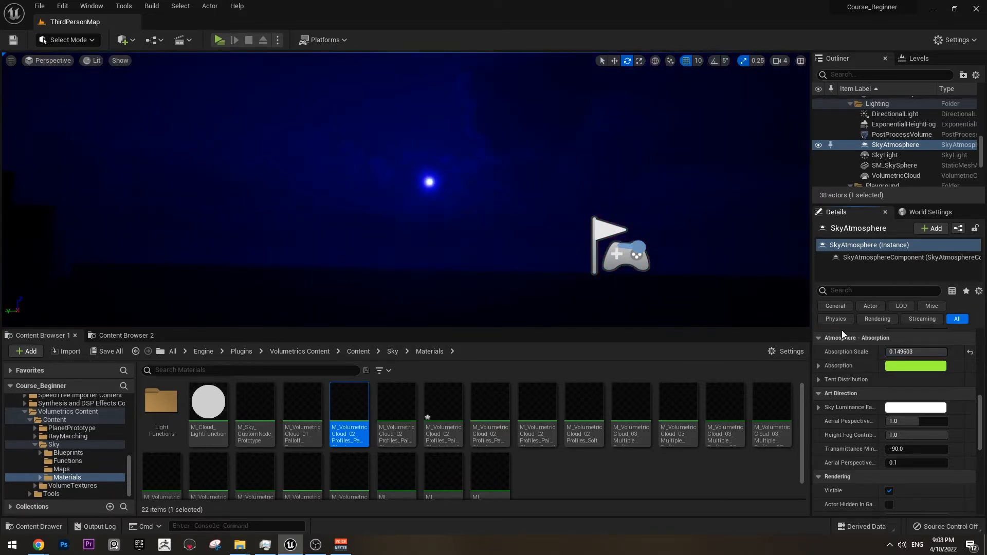
{"action": "right_click_drag", "start_coordinate": [668, 236], "coordinate": [843, 234]}
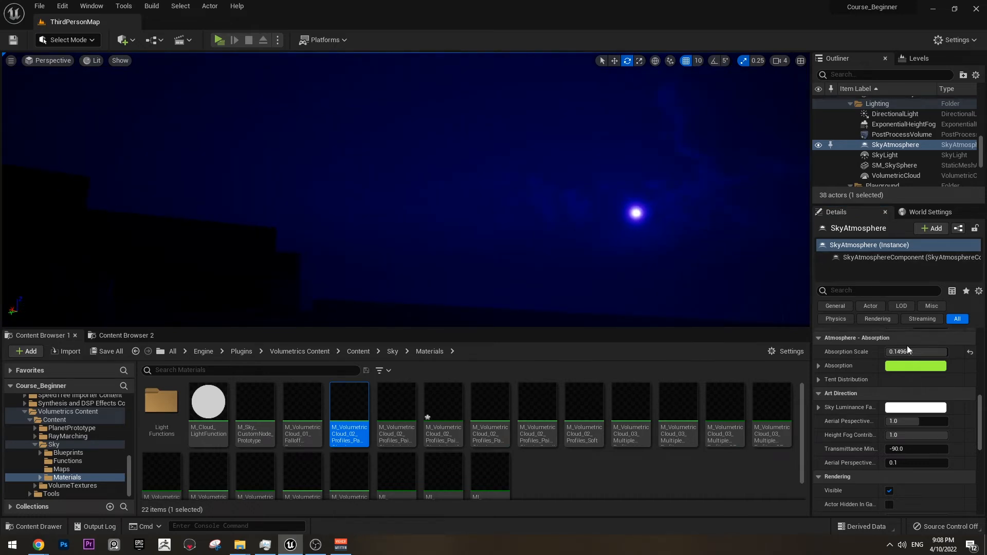
{"action": "key", "text": "ctrl+z"}
Set the SkyAtmosphere's absorption color to a bright sky blue (R 0.0, G 0.65855, B 1.0) and check the surrounding sky
{"action": "left_click", "coordinate": [819, 365]}
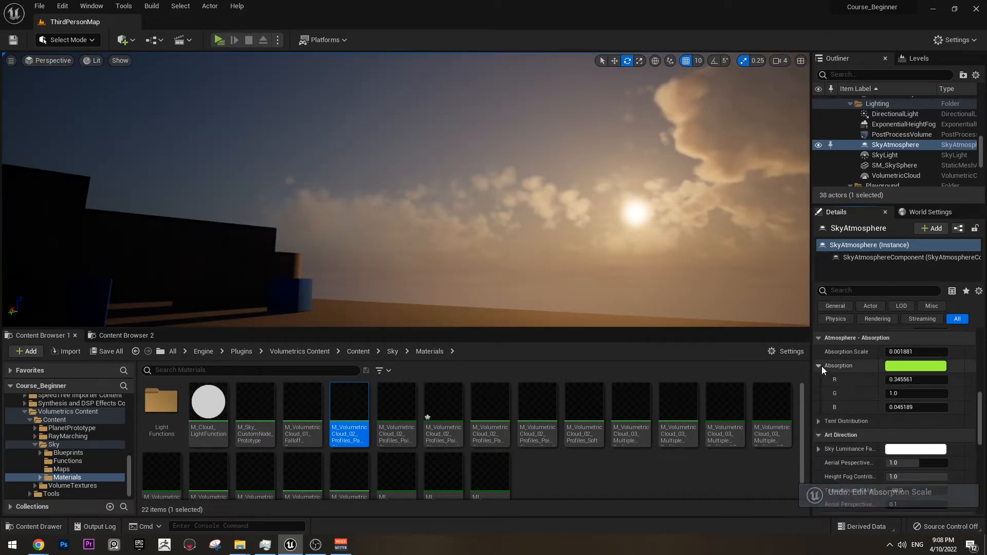
{"action": "left_click", "coordinate": [819, 366]}
{"action": "left_click", "coordinate": [920, 366]}
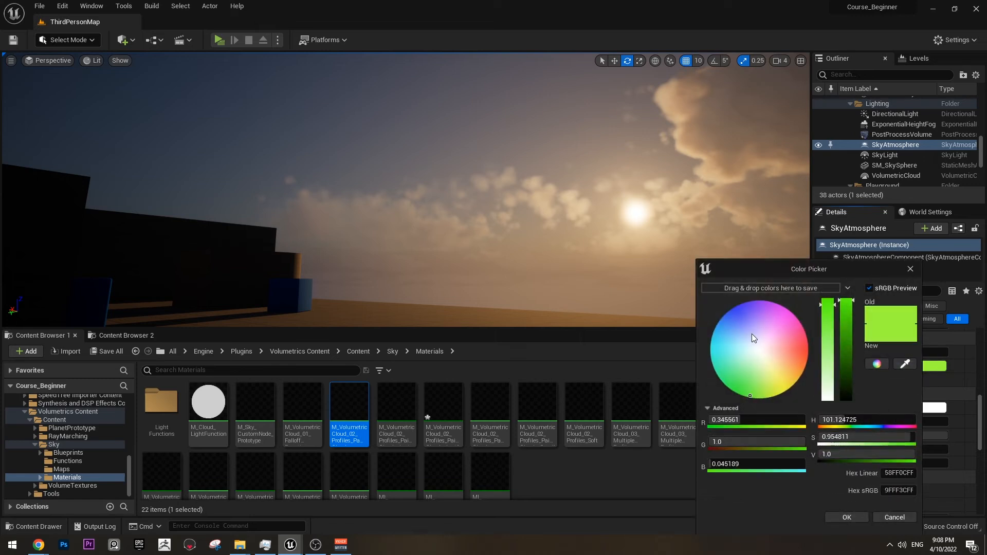
{"action": "left_click_drag", "start_coordinate": [752, 334], "coordinate": [807, 369]}
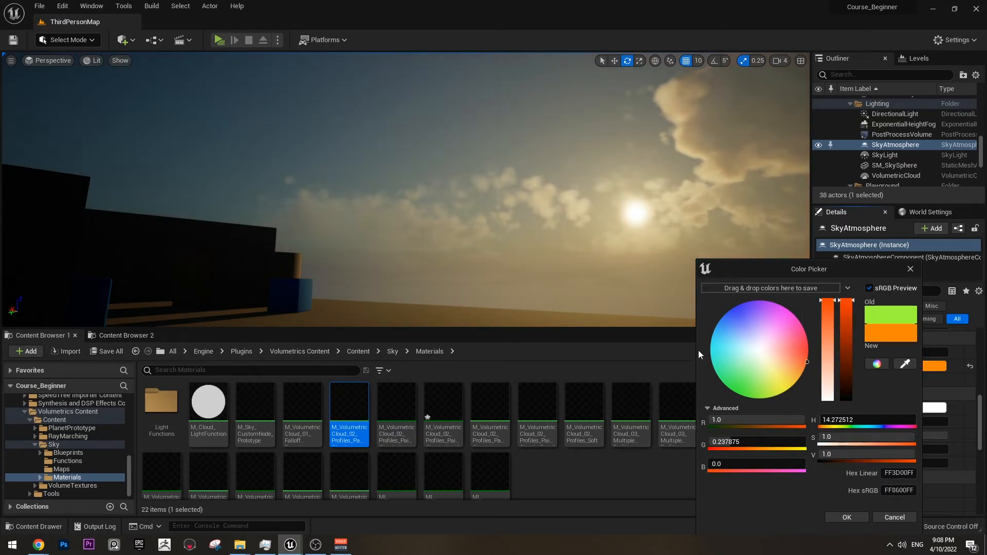
{"action": "left_click_drag", "start_coordinate": [745, 352], "coordinate": [713, 332]}
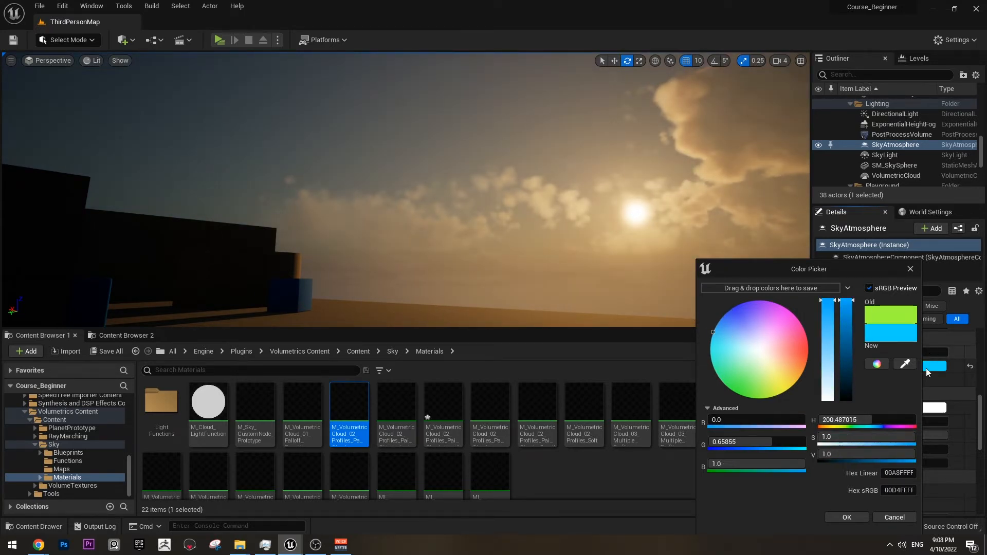
{"action": "left_click", "coordinate": [857, 521]}
{"action": "right_click_drag", "start_coordinate": [683, 312], "coordinate": [570, 227]}
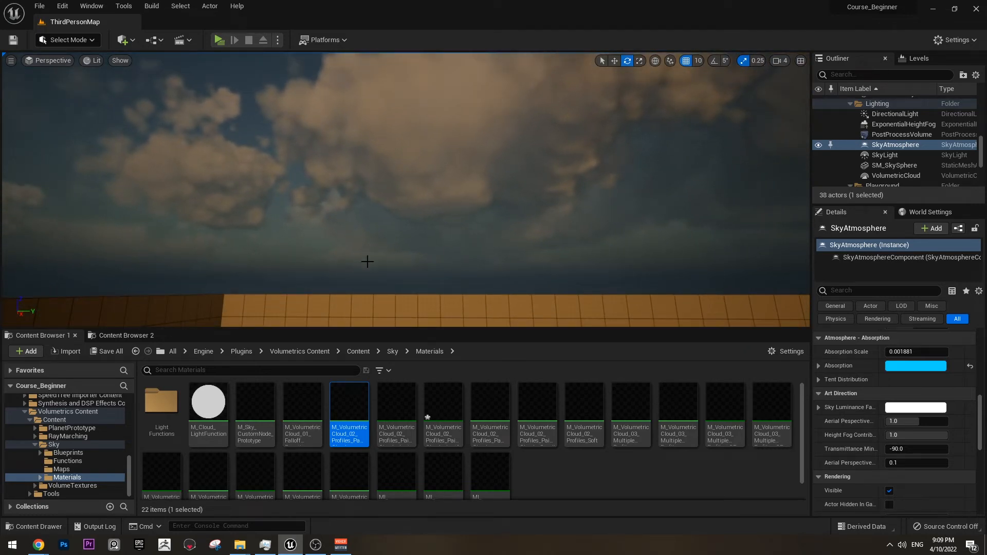
{"action": "right_click_drag", "start_coordinate": [570, 227], "coordinate": [377, 220]}
{"action": "right_click_drag", "start_coordinate": [406, 190], "coordinate": [478, 218]}
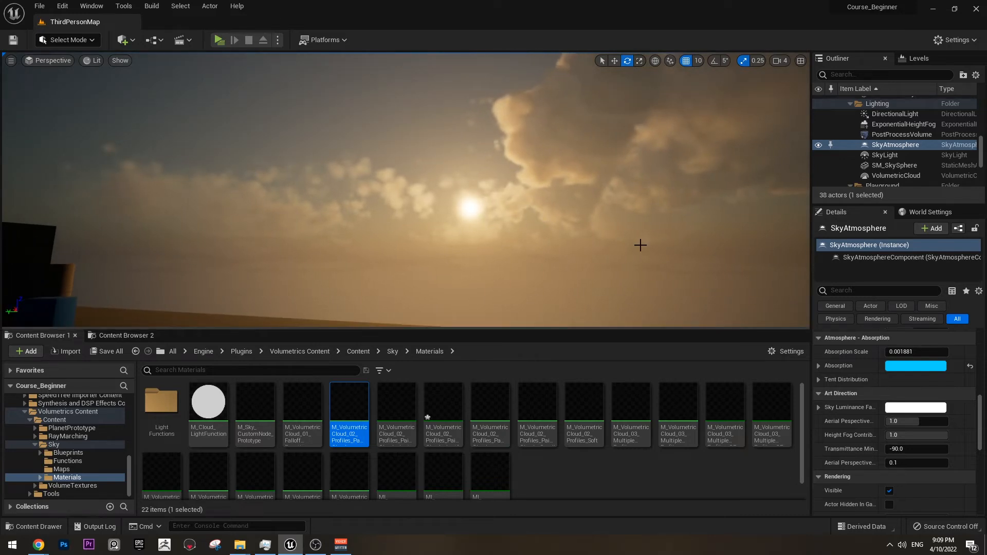
Try adjusting the SkyAtmosphere's Rayleigh scattering scale and undo the change
{"action": "scroll", "coordinate": [921, 372], "scroll_direction": "up", "scroll_amount": 1}
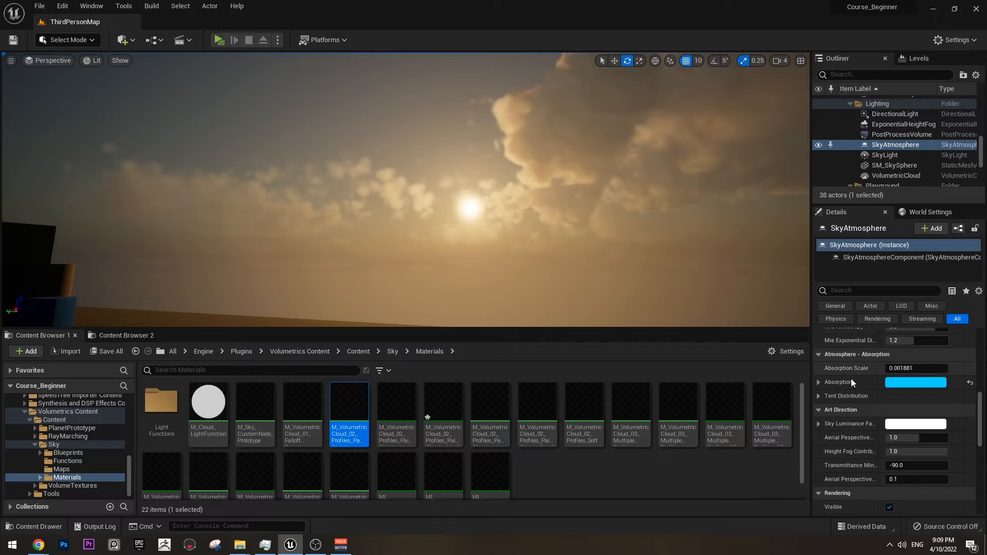
{"action": "scroll", "coordinate": [924, 397], "scroll_direction": "up", "scroll_amount": 7}
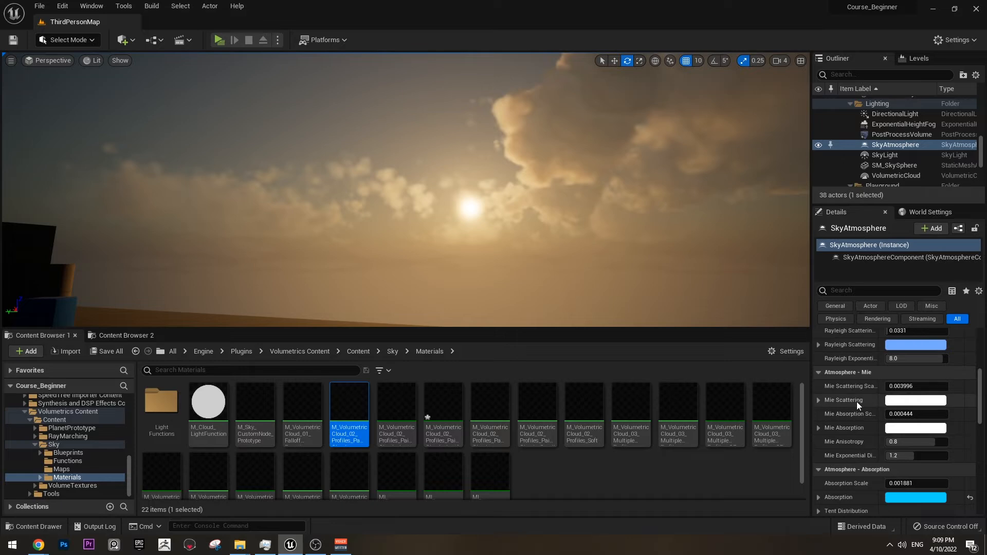
{"action": "scroll", "coordinate": [891, 365], "scroll_direction": "up", "scroll_amount": 5}
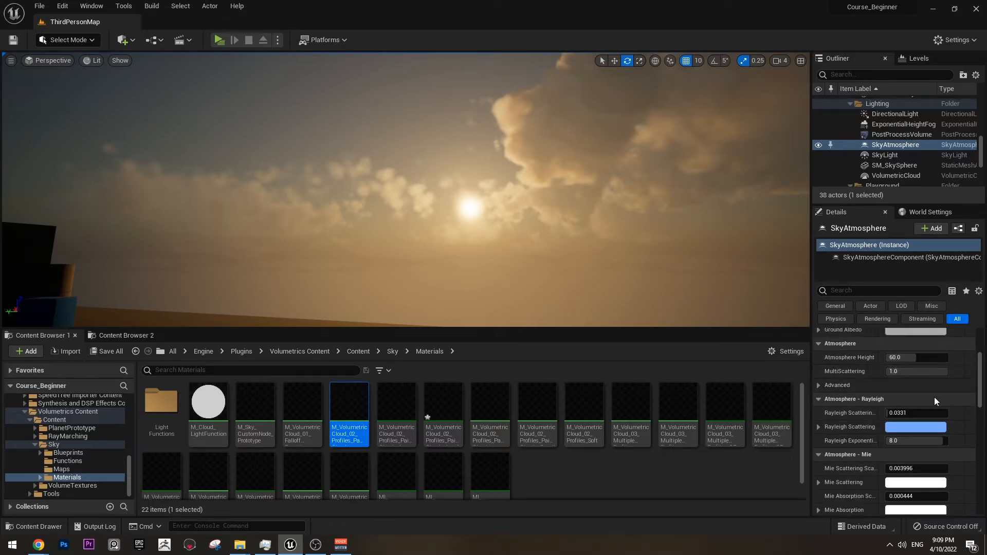
{"action": "left_click_drag", "start_coordinate": [886, 413], "coordinate": [907, 413]}
{"action": "key", "text": "ctrl+z"}
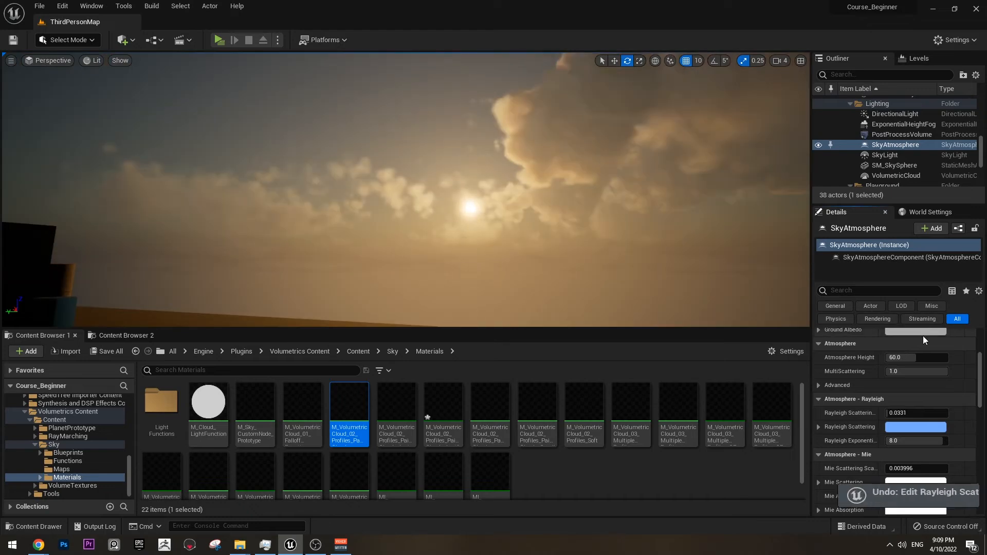
Lower the SkyAtmosphere's atmosphere height
{"action": "scroll", "coordinate": [948, 380], "scroll_direction": "up", "scroll_amount": 2}
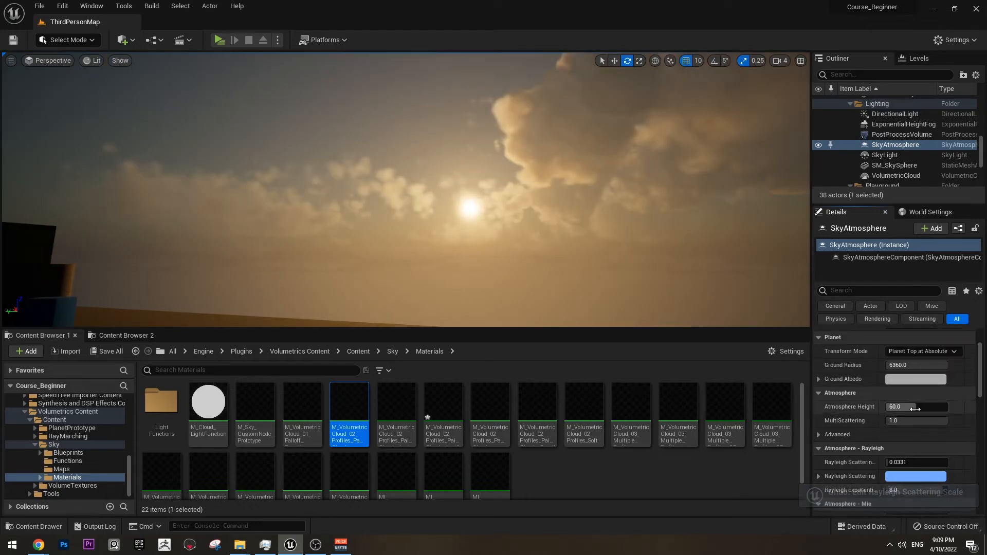
{"action": "left_click_drag", "start_coordinate": [915, 409], "coordinate": [888, 410]}
Delete the three large boundary walls around the playground, including SM_Cube2 and SM_Cube6, to open up the horizon
{"action": "right_click_drag", "start_coordinate": [554, 181], "coordinate": [440, 142]}
{"action": "left_click", "coordinate": [441, 165]}
{"action": "left_click", "coordinate": [444, 232]}
{"action": "key", "text": "Delete"}
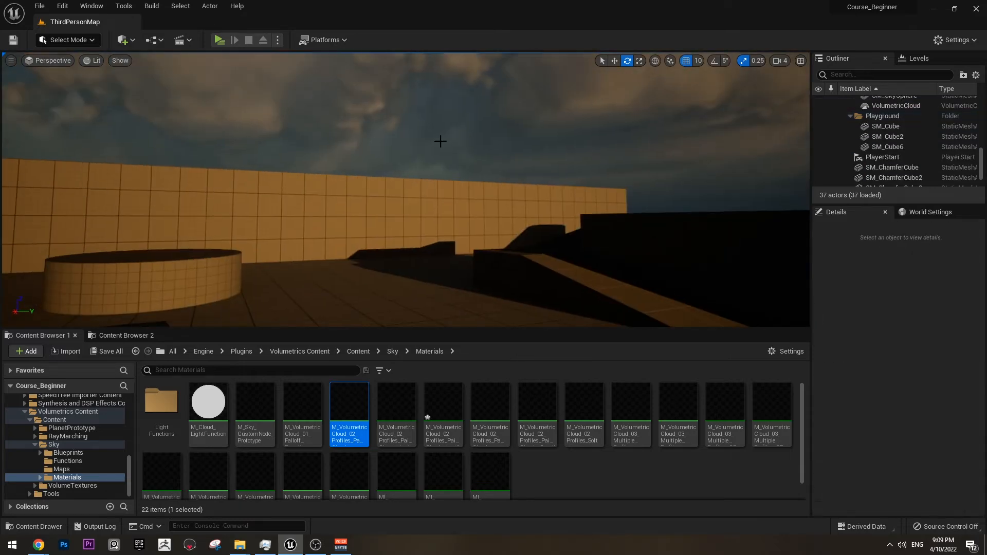
{"action": "left_click", "coordinate": [450, 200]}
{"action": "key", "text": "Delete"}
{"action": "right_click_drag", "start_coordinate": [586, 145], "coordinate": [476, 159]}
{"action": "left_click", "coordinate": [476, 203]}
{"action": "key", "text": "Delete"}
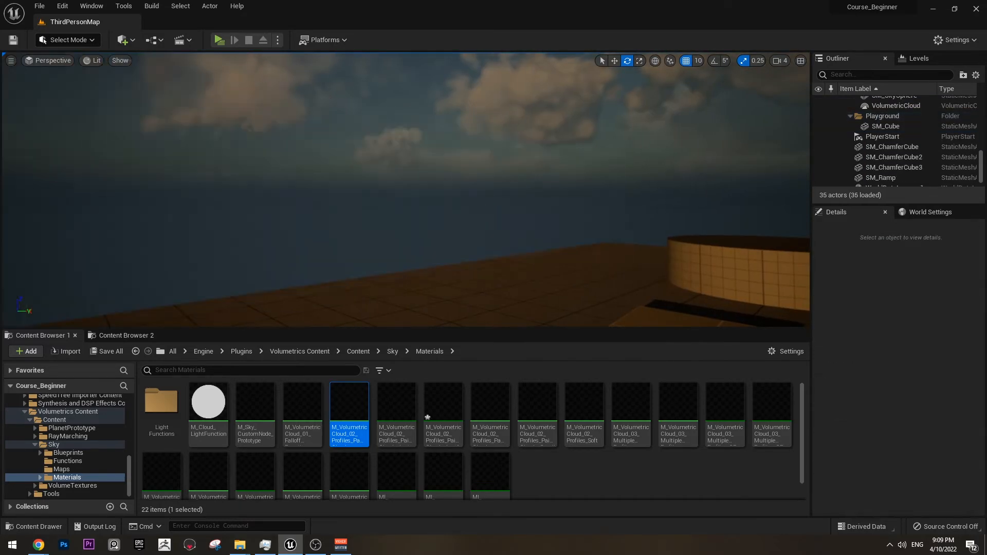
{"action": "right_click_drag", "start_coordinate": [476, 202], "coordinate": [669, 198]}
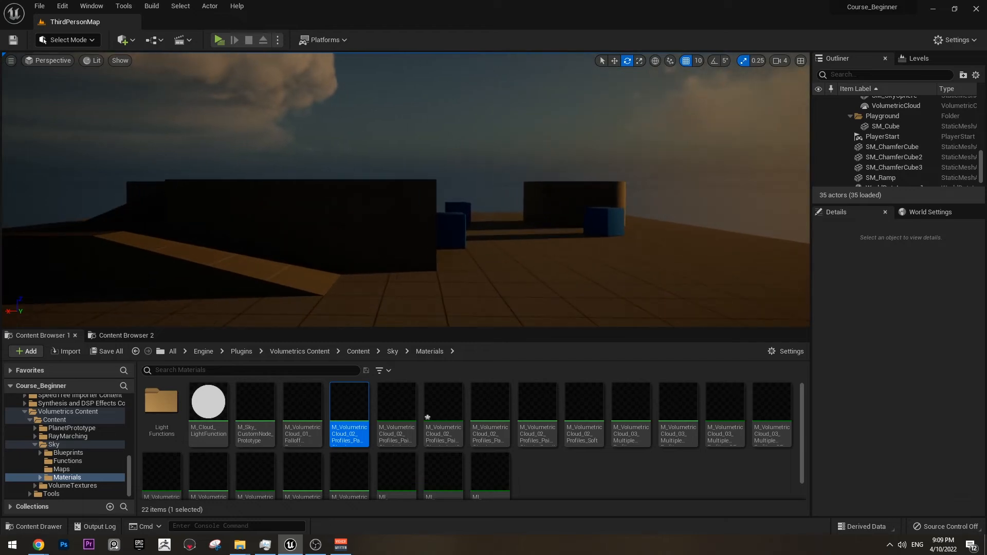
Play the level and run and jump the character around to examine the sunset sky from all directions, ending with play stopped
{"action": "left_click", "coordinate": [218, 40]}
{"action": "key", "text": "w"}
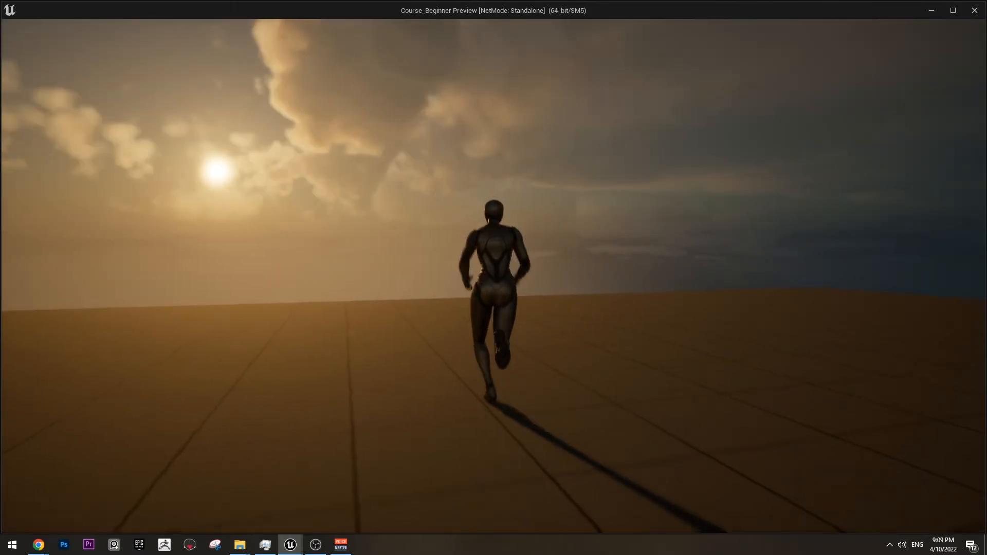
{"action": "key", "text": "d"}
{"action": "key", "text": "a"}
{"action": "key", "text": "w"}
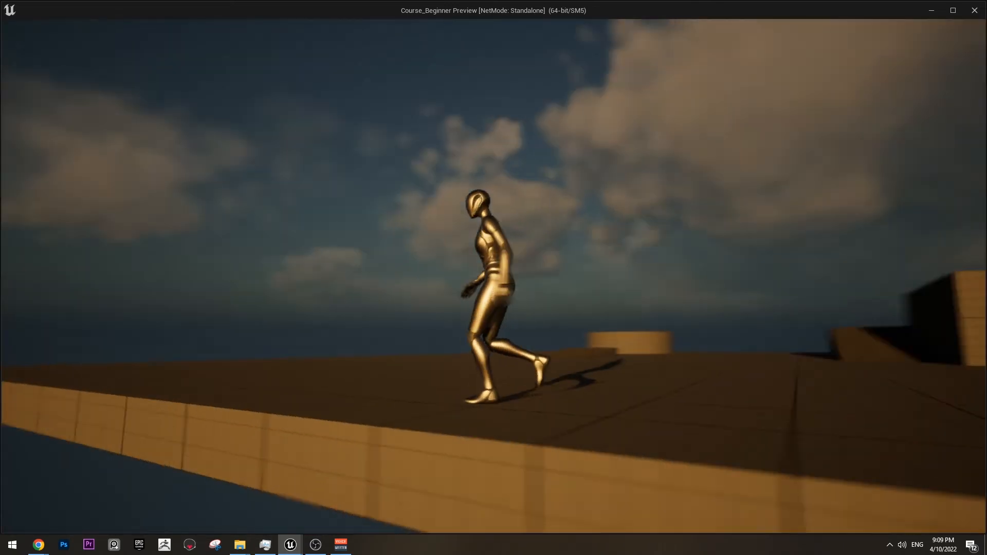
{"action": "key", "text": "a"}
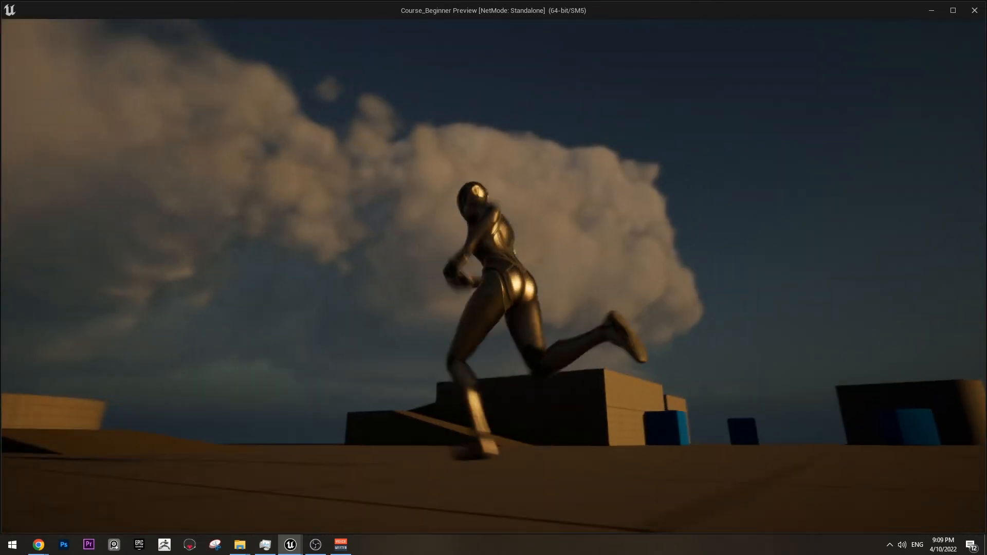
{"action": "key", "text": "w"}
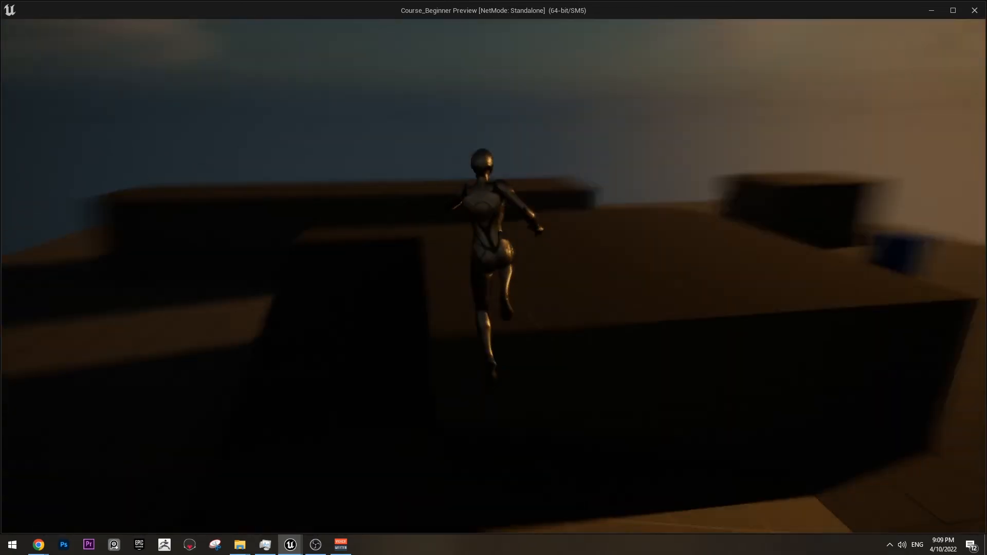
{"action": "key", "text": "space"}
{"action": "key", "text": "w"}
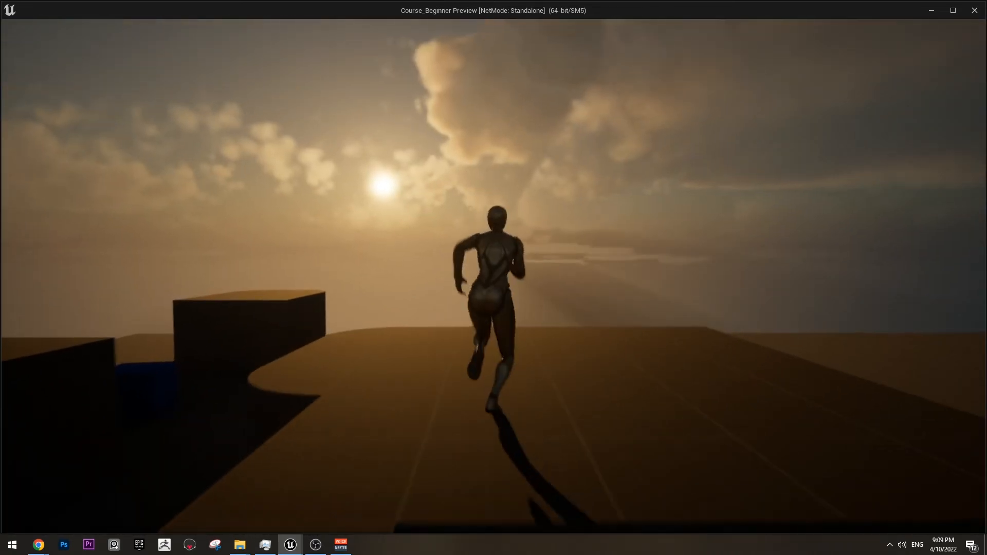
{"action": "key", "text": "space"}
{"action": "key", "text": "w"}
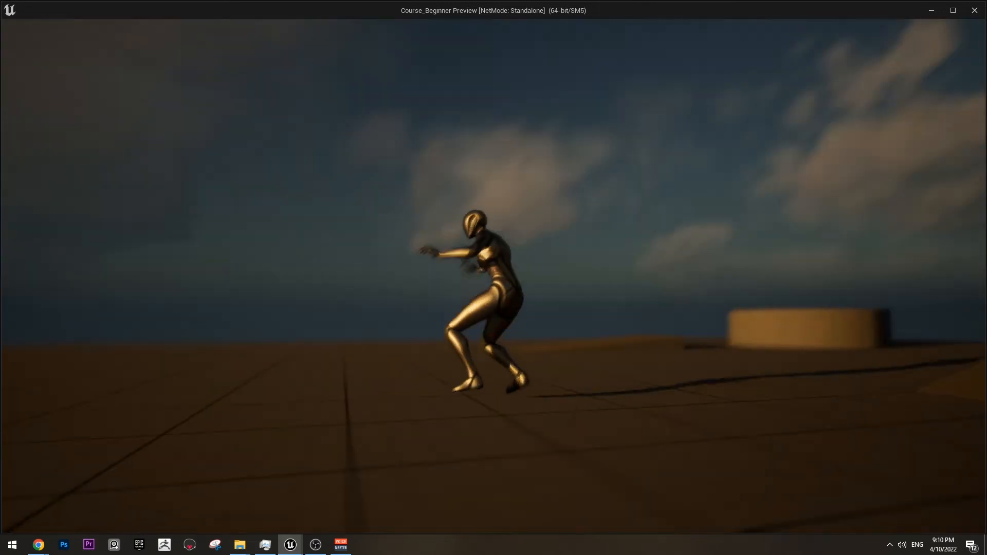
{"action": "key", "text": "Escape"}
Face the sun again and collapse the Block01, Block02, Block03 and Cylinder folders in the level's actor list
{"action": "right_click_drag", "start_coordinate": [406, 190], "coordinate": [553, 184]}
{"action": "key", "text": "s"}
{"action": "scroll", "coordinate": [892, 145], "scroll_direction": "up", "scroll_amount": 8}
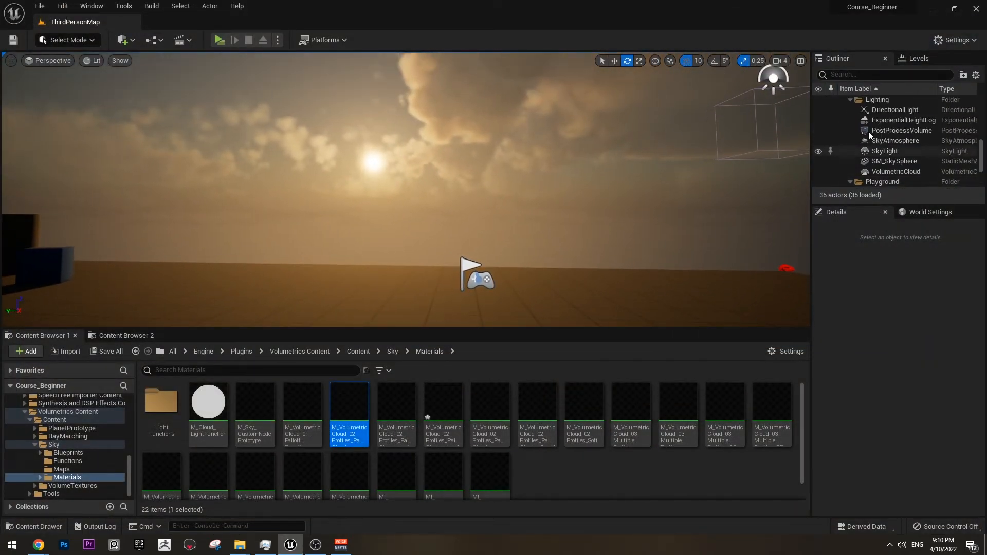
{"action": "scroll", "coordinate": [892, 139], "scroll_direction": "up", "scroll_amount": 2}
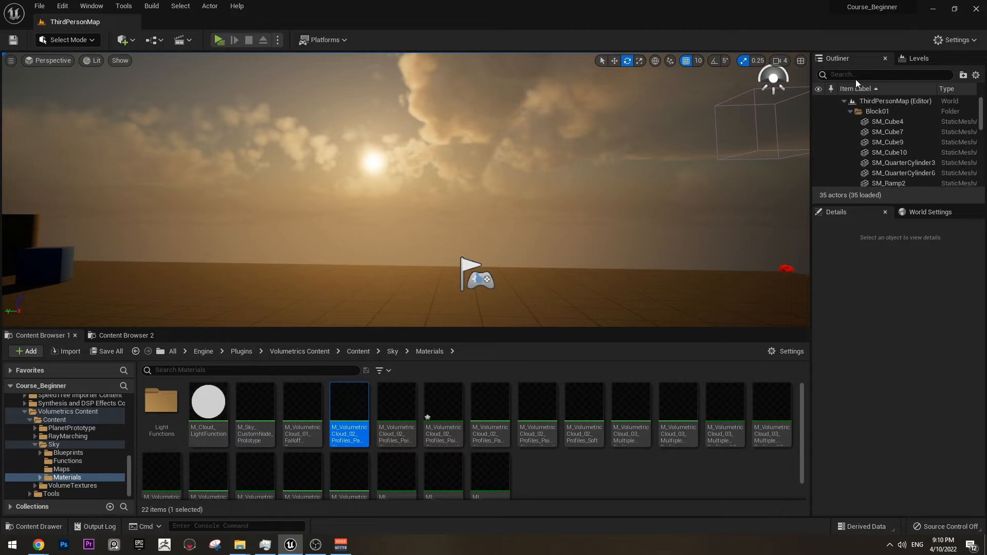
{"action": "left_click", "coordinate": [844, 101]}
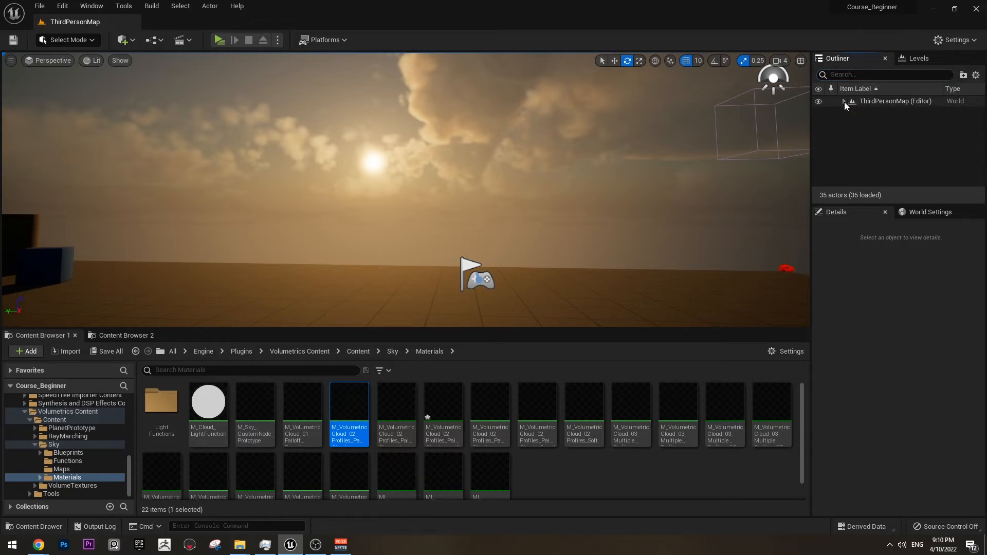
{"action": "left_click", "coordinate": [845, 102]}
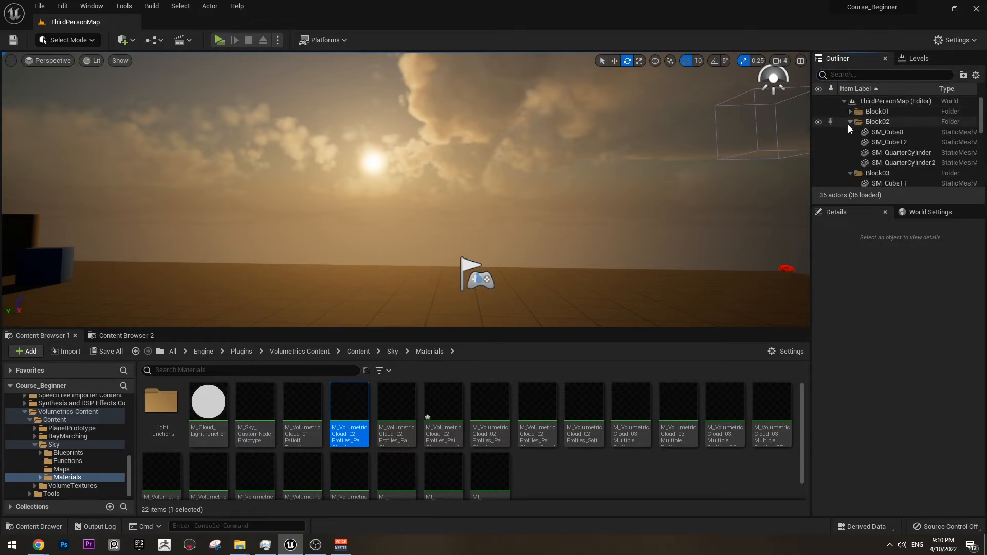
{"action": "left_click", "coordinate": [850, 122]}
{"action": "left_click", "coordinate": [850, 132]}
{"action": "left_click", "coordinate": [850, 142]}
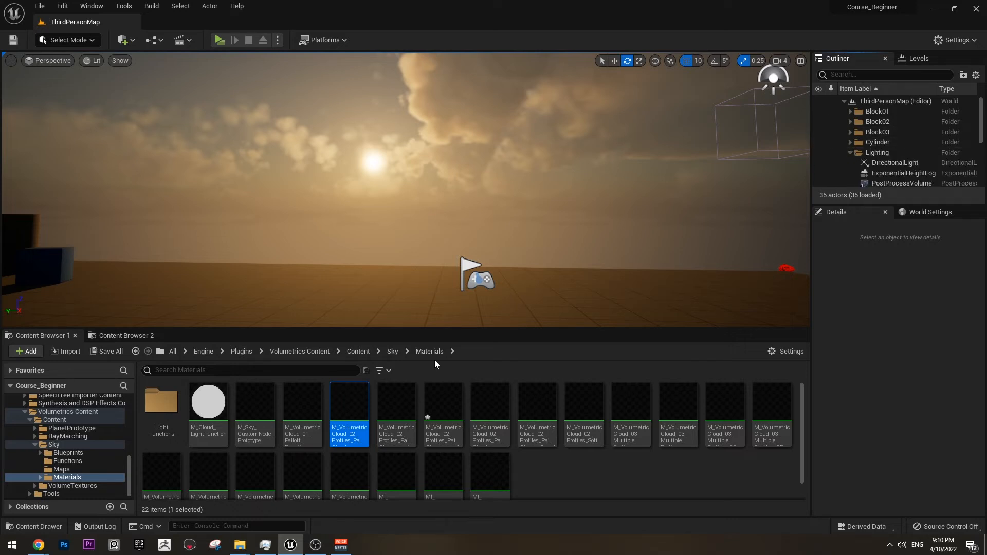
Select the VolumetricCloud actor and open its assigned cloud material instance at the scale parameters
{"action": "left_click", "coordinate": [448, 409]}
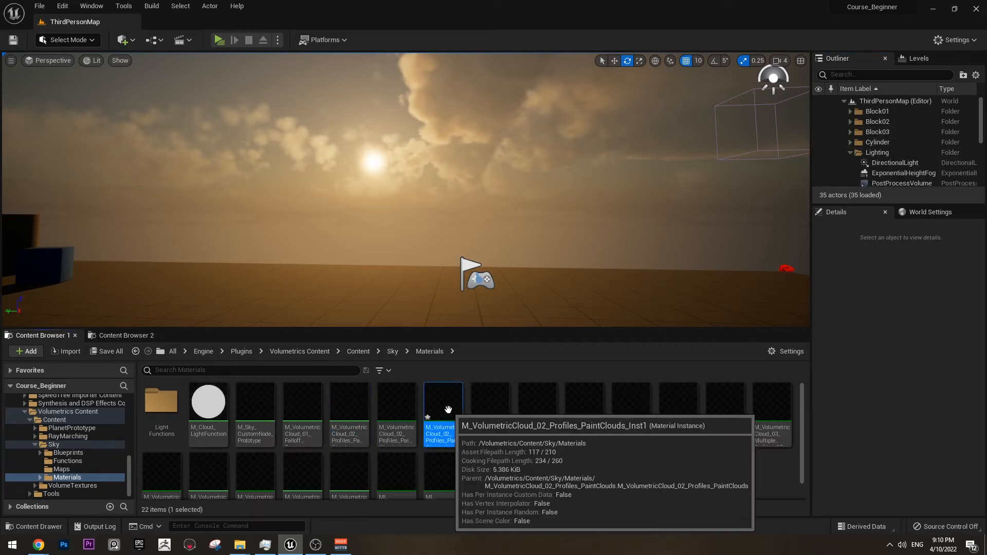
{"action": "scroll", "coordinate": [901, 153], "scroll_direction": "down", "scroll_amount": 3}
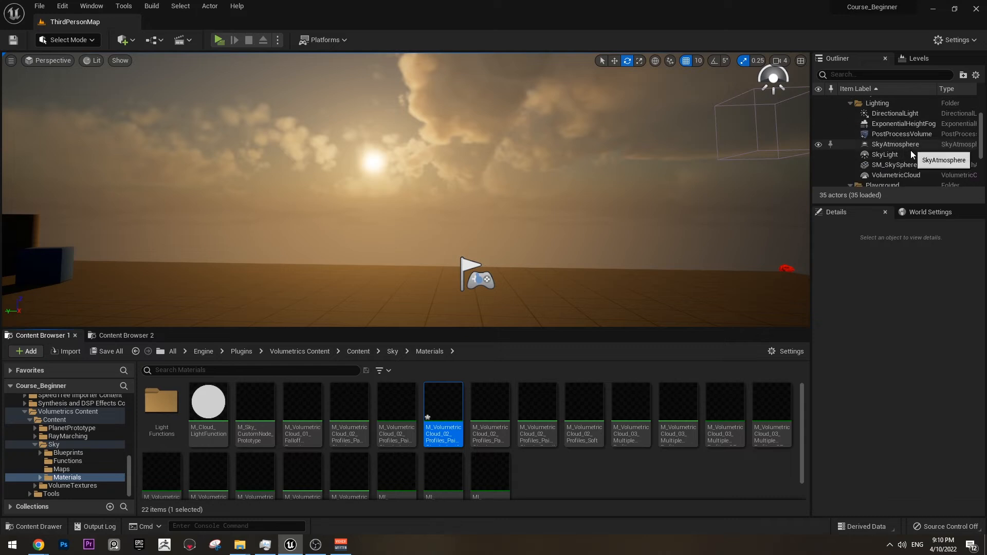
{"action": "left_click", "coordinate": [906, 159]}
{"action": "scroll", "coordinate": [899, 411], "scroll_direction": "down", "scroll_amount": 1}
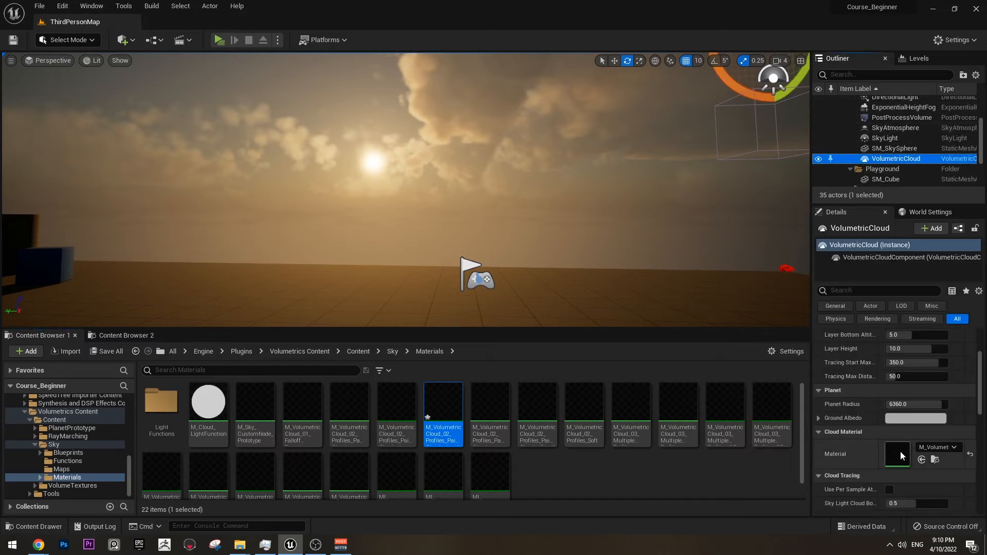
{"action": "double_click", "coordinate": [899, 453]}
{"action": "scroll", "coordinate": [655, 316], "scroll_direction": "down", "scroll_amount": 8}
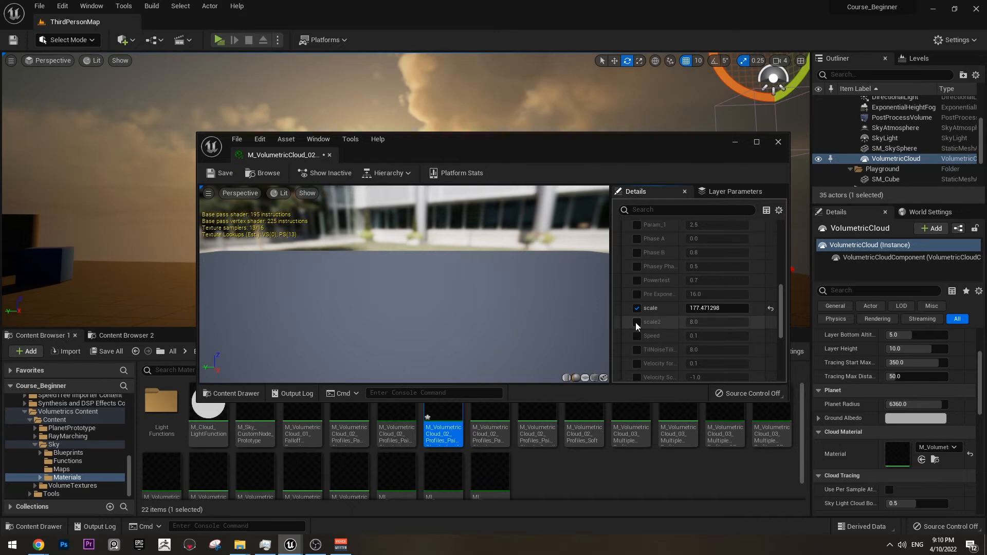
Try scale2 values of about 16.26 and 0.1 on the cloud material instance, resetting the parameter and disabling its override
{"action": "left_click_drag", "start_coordinate": [717, 322], "coordinate": [751, 322]}
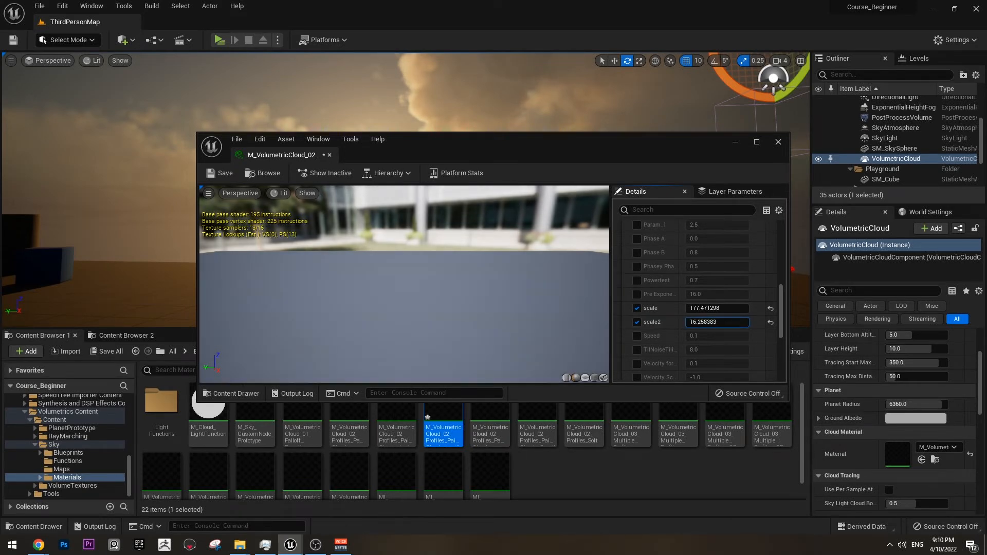
{"action": "left_click_drag", "start_coordinate": [604, 150], "coordinate": [555, 335]}
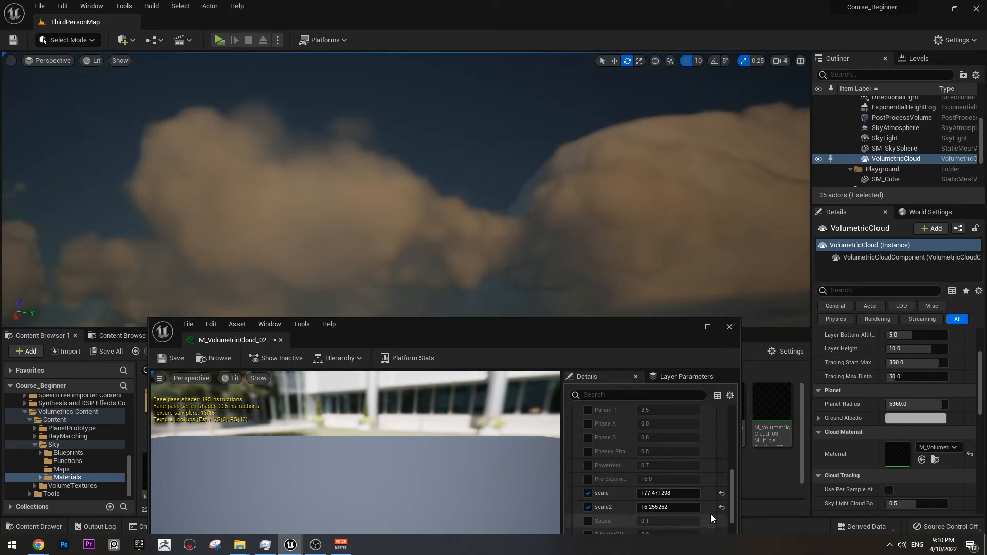
{"action": "key", "text": "Return"}
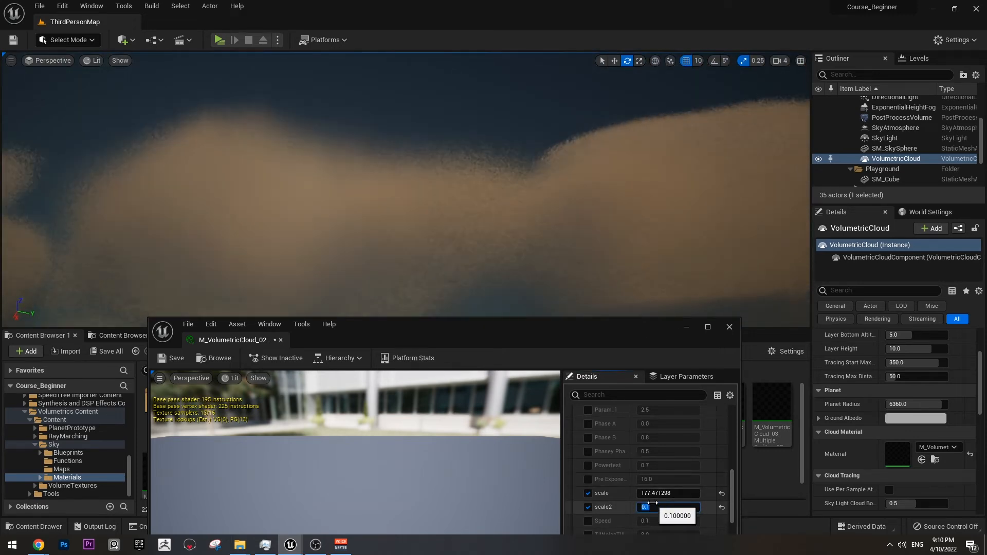
{"action": "right_click_drag", "start_coordinate": [532, 211], "coordinate": [484, 212]}
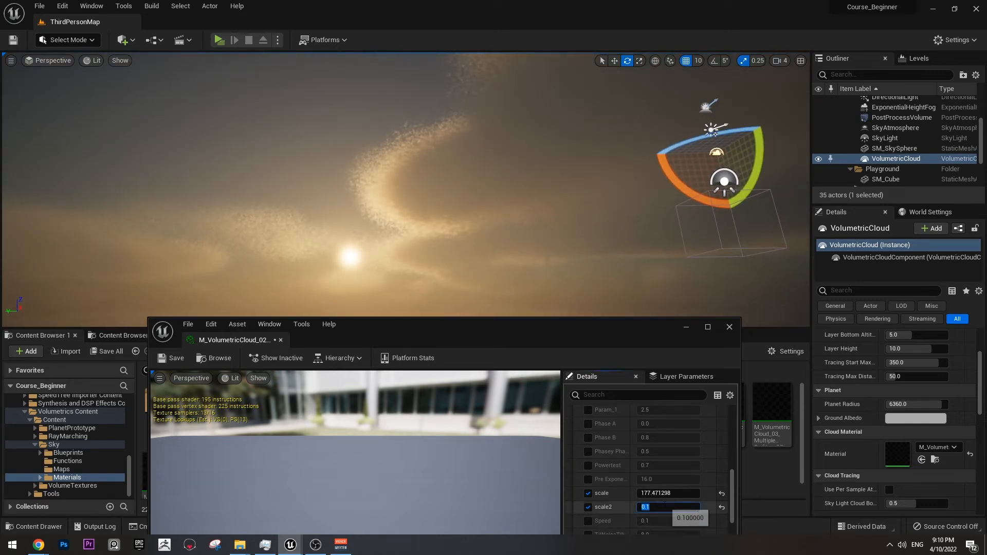
{"action": "left_click", "coordinate": [721, 508]}
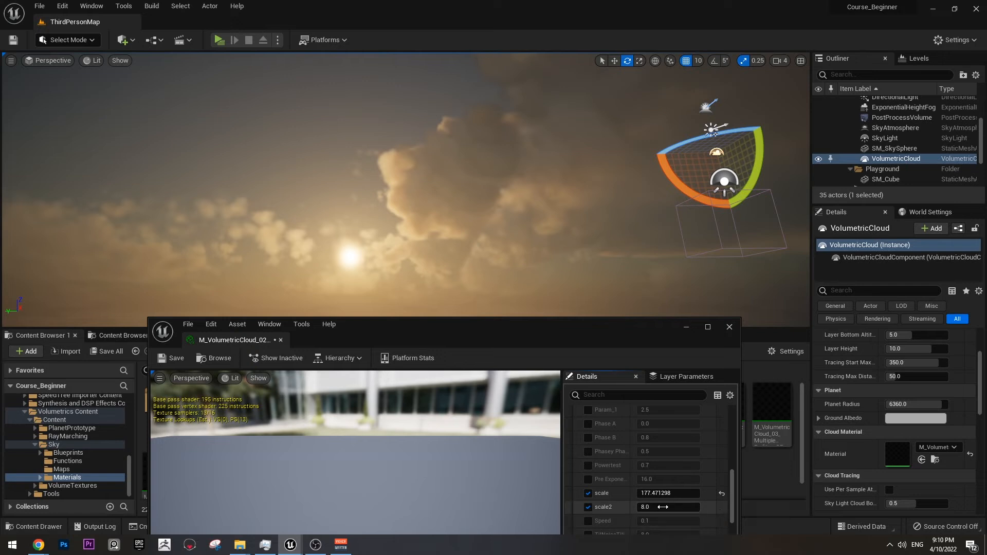
{"action": "left_click", "coordinate": [588, 507]}
Enable the Speed override on the cloud material instance and set it to 0.988
{"action": "left_click", "coordinate": [588, 520]}
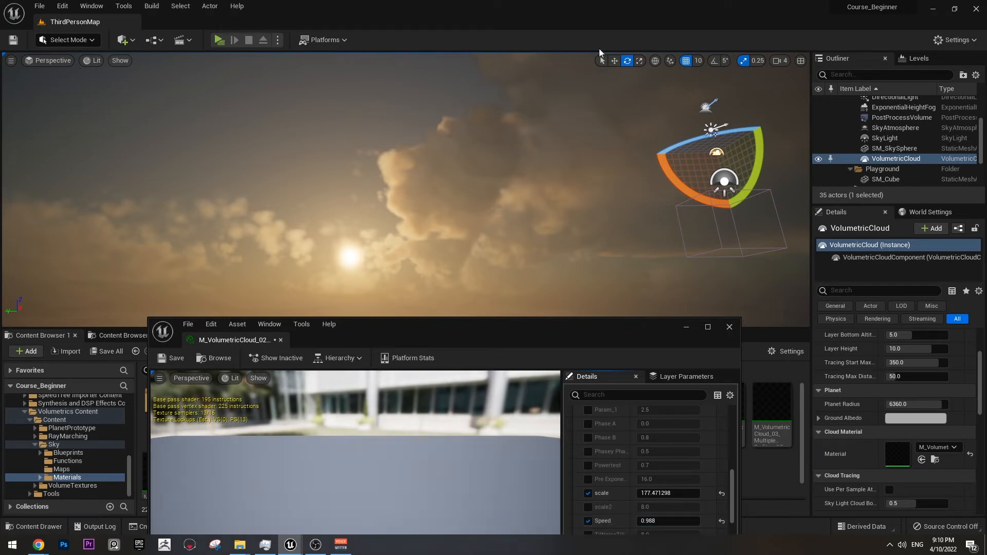
Enable the velocity parameter override below Speed on the cloud material instance, set it to about 2.02, and check the sky
{"action": "right_click_drag", "start_coordinate": [551, 283], "coordinate": [552, 283]}
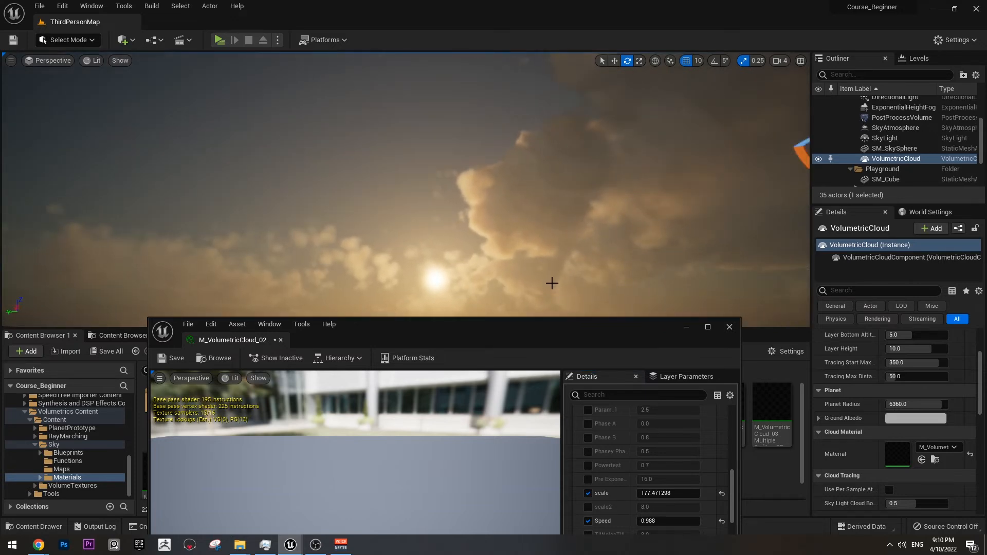
{"action": "scroll", "coordinate": [625, 501], "scroll_direction": "down", "scroll_amount": 2}
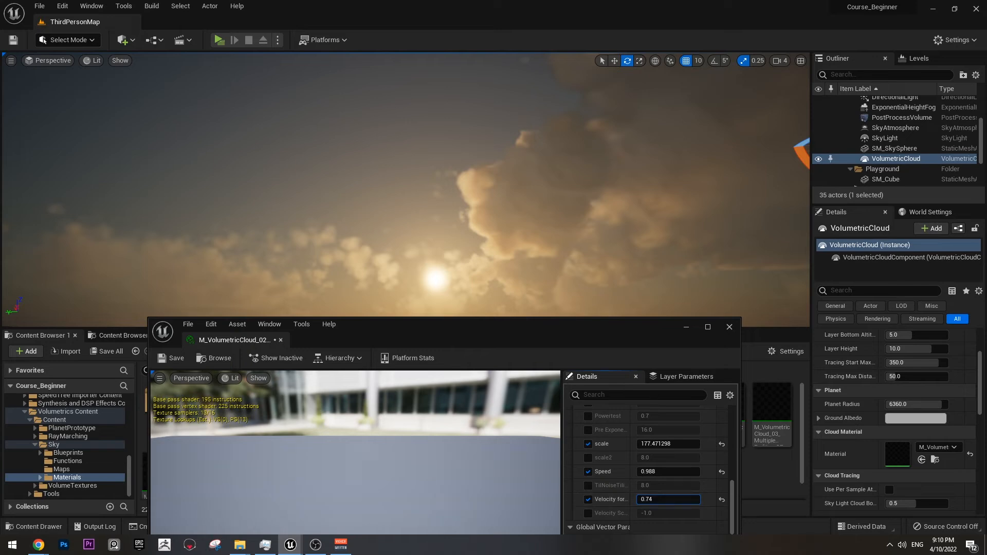
{"action": "left_click", "coordinate": [352, 176]}
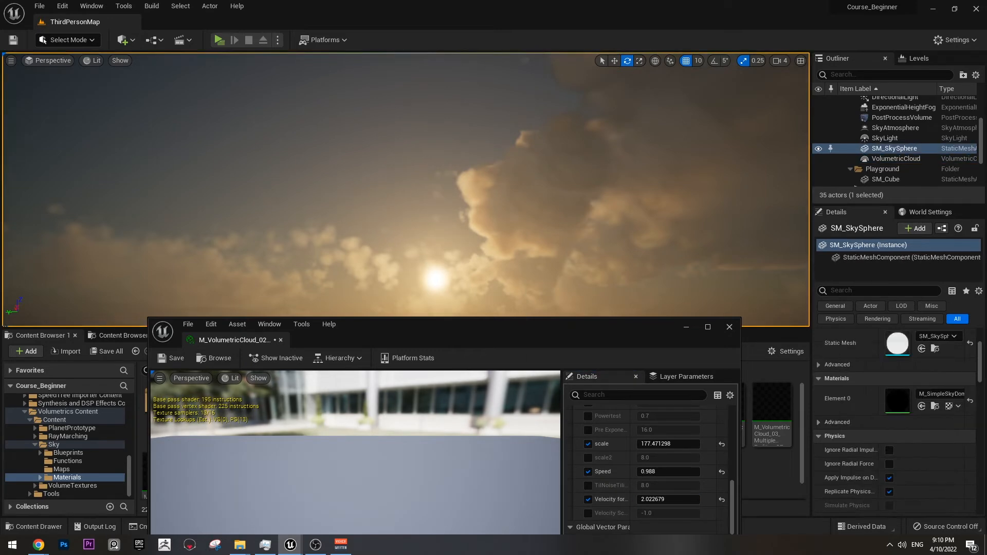
{"action": "right_click_drag", "start_coordinate": [352, 176], "coordinate": [352, 176]}
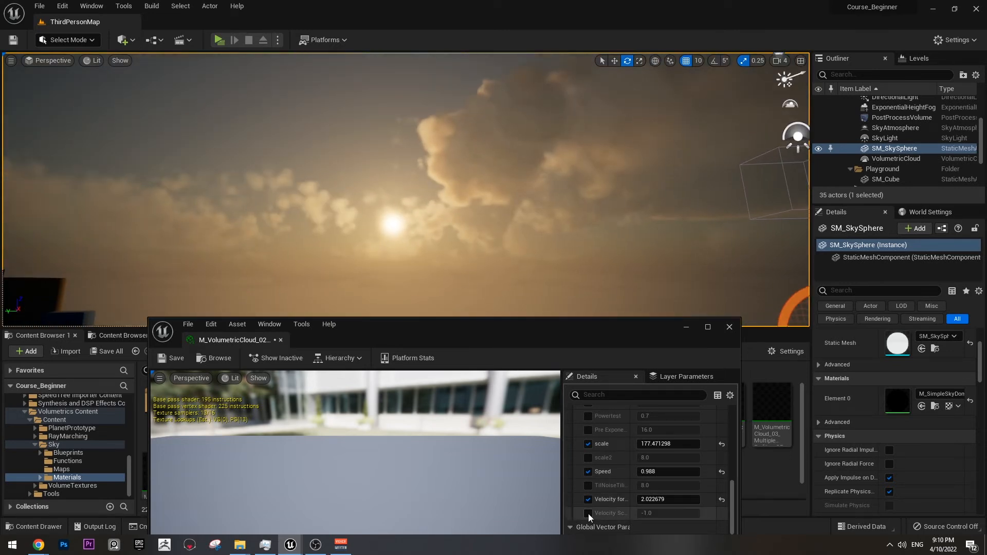
Look through the rest of the cloud material instance's scalar parameters and close its editor
{"action": "scroll", "coordinate": [613, 474], "scroll_direction": "up", "scroll_amount": 5}
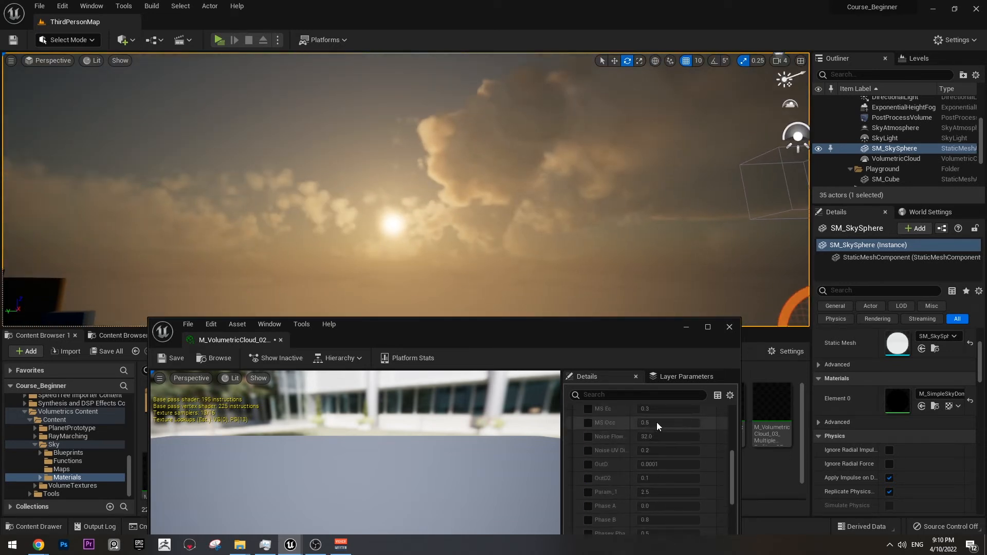
{"action": "scroll", "coordinate": [652, 455], "scroll_direction": "up", "scroll_amount": 3}
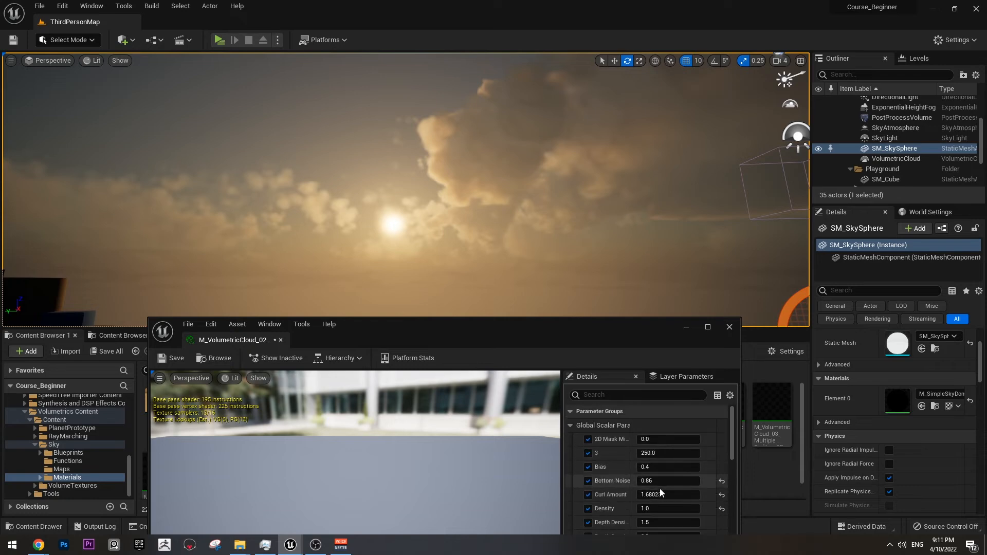
{"action": "left_click", "coordinate": [730, 328]}
Look around the sunset scene and play-test the level briefly, running the character forward before ending the session
{"action": "right_click_drag", "start_coordinate": [575, 214], "coordinate": [648, 231]}
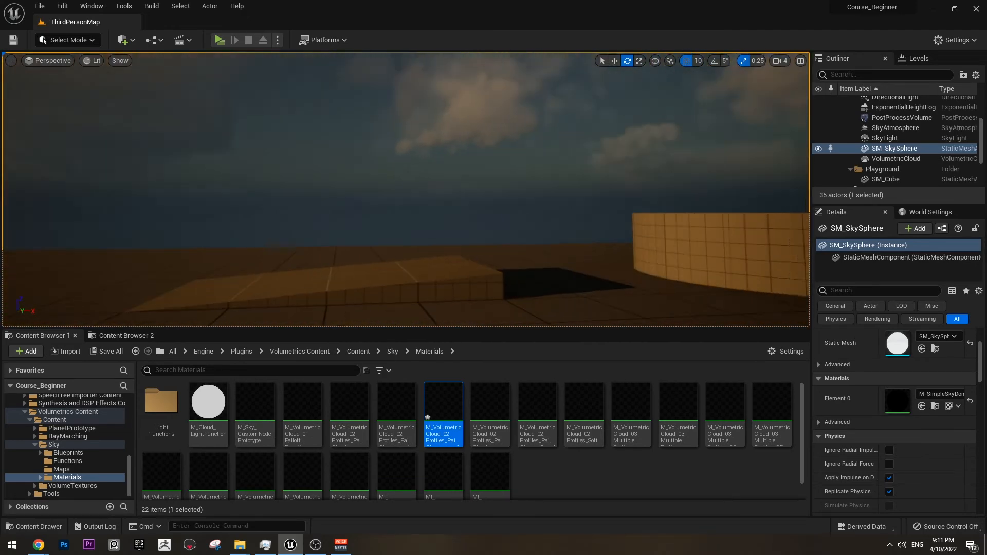
{"action": "right_click_drag", "start_coordinate": [432, 231], "coordinate": [478, 231]}
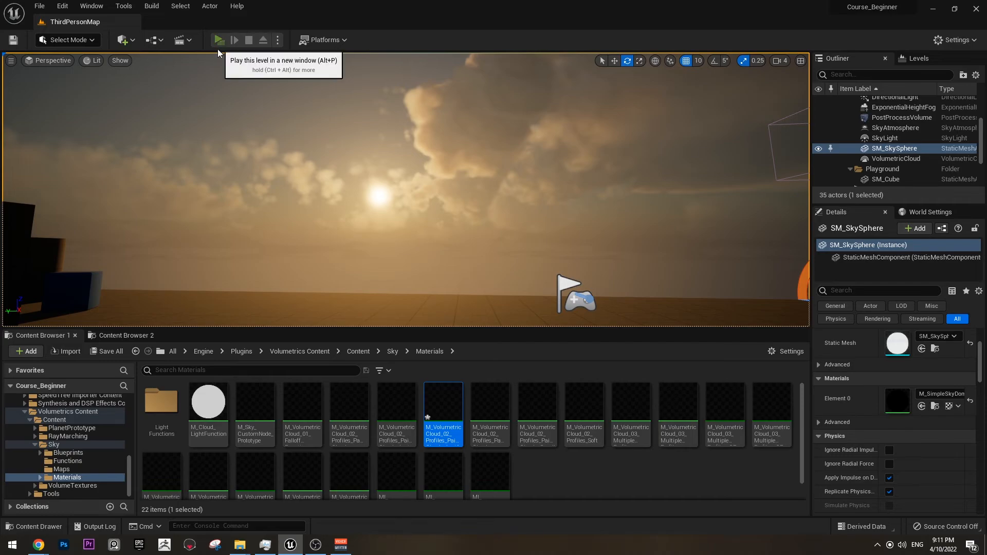
{"action": "left_click", "coordinate": [218, 50]}
{"action": "key", "text": "w"}
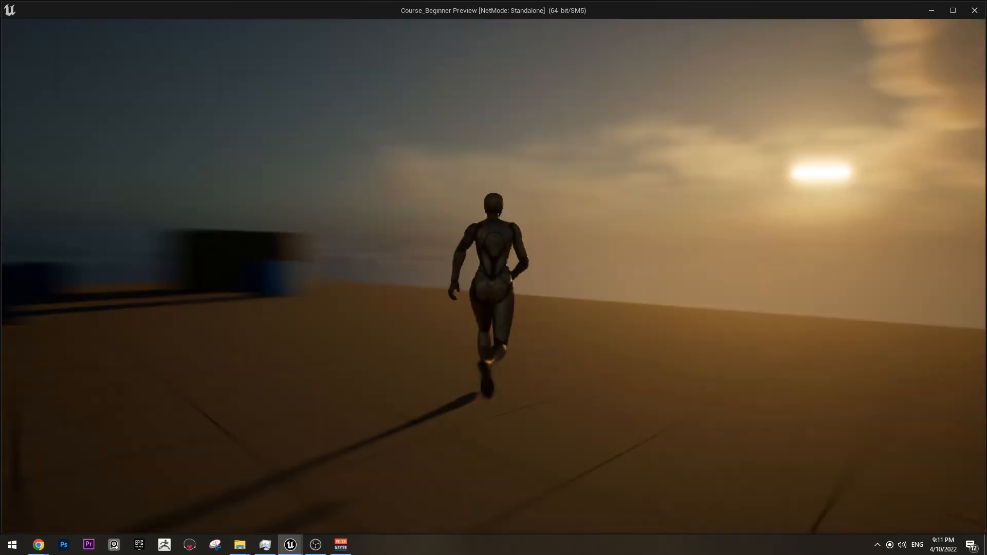
{"action": "key", "text": "Escape"}
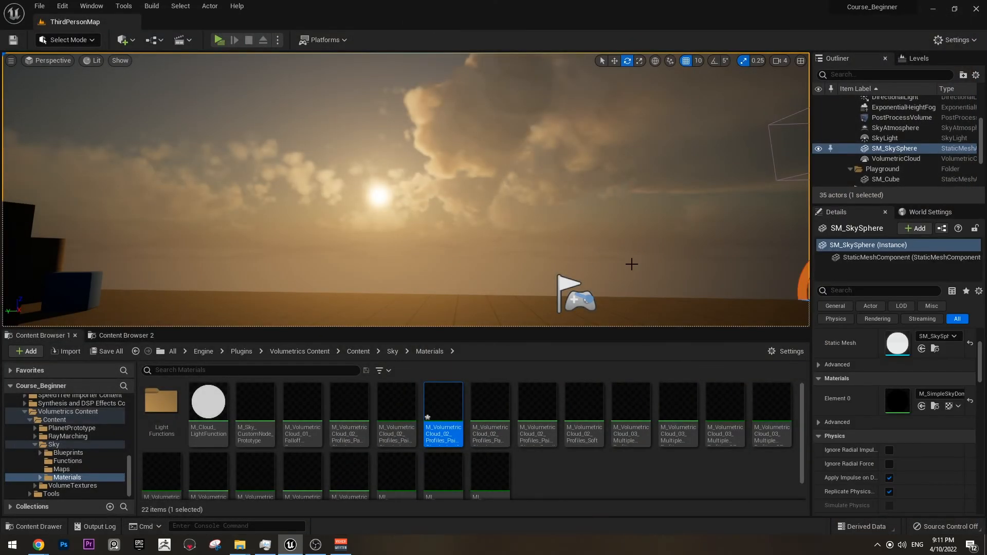
Select the DirectionalLight and rotate it to raise the sun high for a bright blue daytime sky
{"action": "key", "text": "s"}
{"action": "right_click_drag", "start_coordinate": [632, 265], "coordinate": [581, 237]}
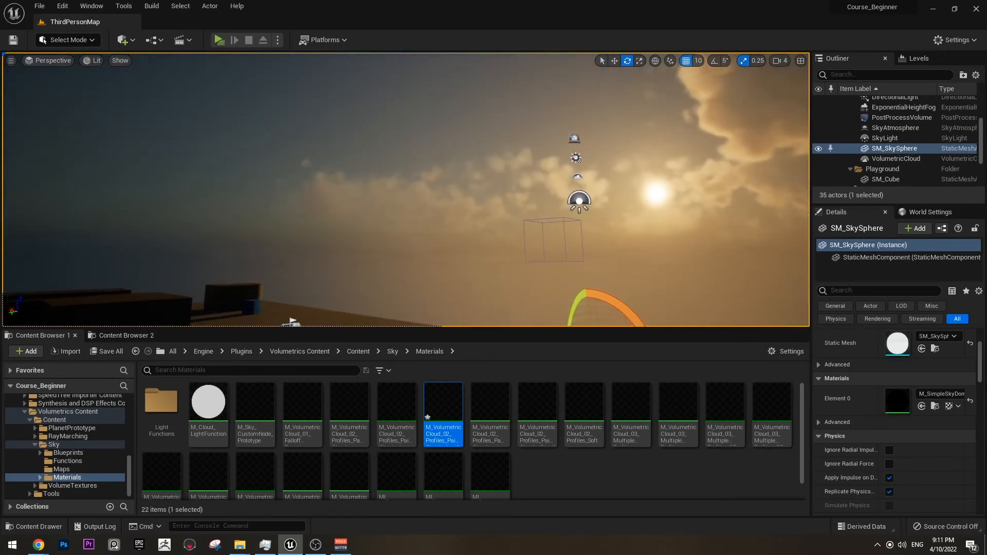
{"action": "right_click", "coordinate": [621, 222]}
{"action": "left_click", "coordinate": [491, 119]}
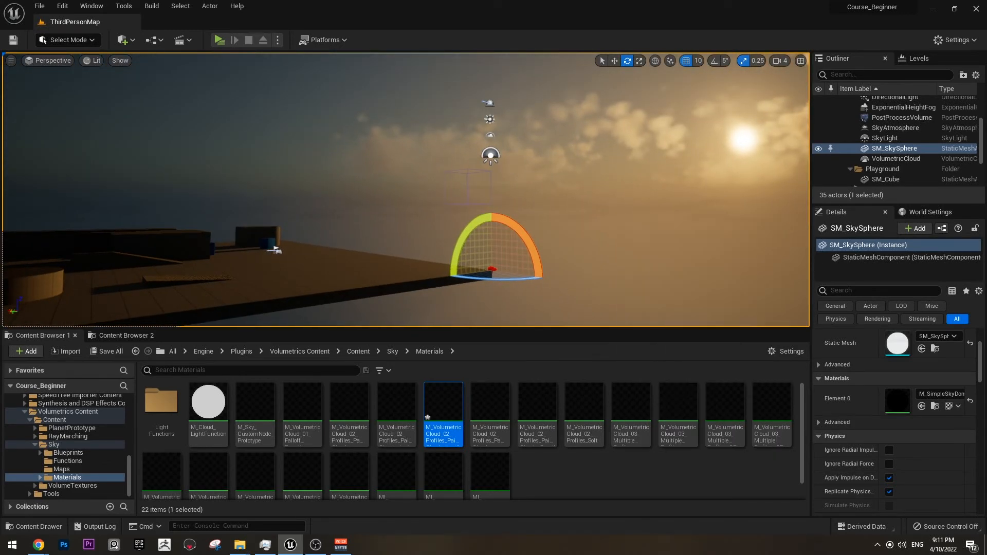
{"action": "right_click_drag", "start_coordinate": [490, 119], "coordinate": [492, 112]}
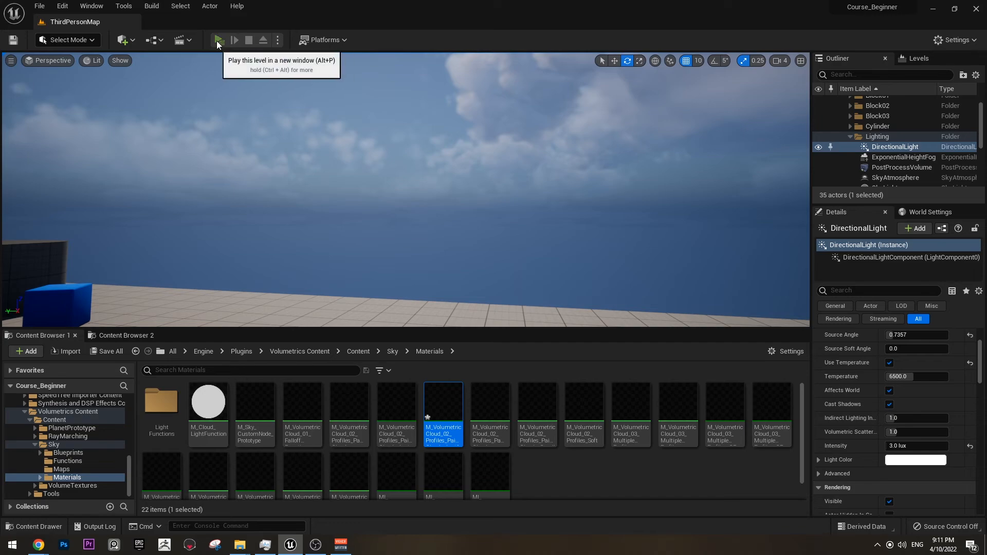
Play-test the level in daylight, running and jumping across the blocks to inspect the clouds and sun, and end the session
{"action": "left_click", "coordinate": [219, 40]}
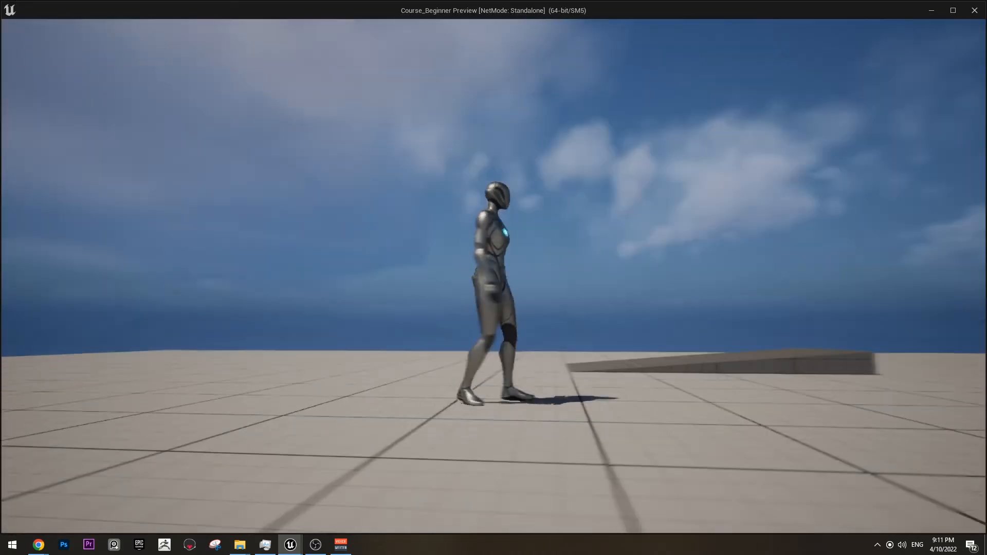
{"action": "key", "text": "w"}
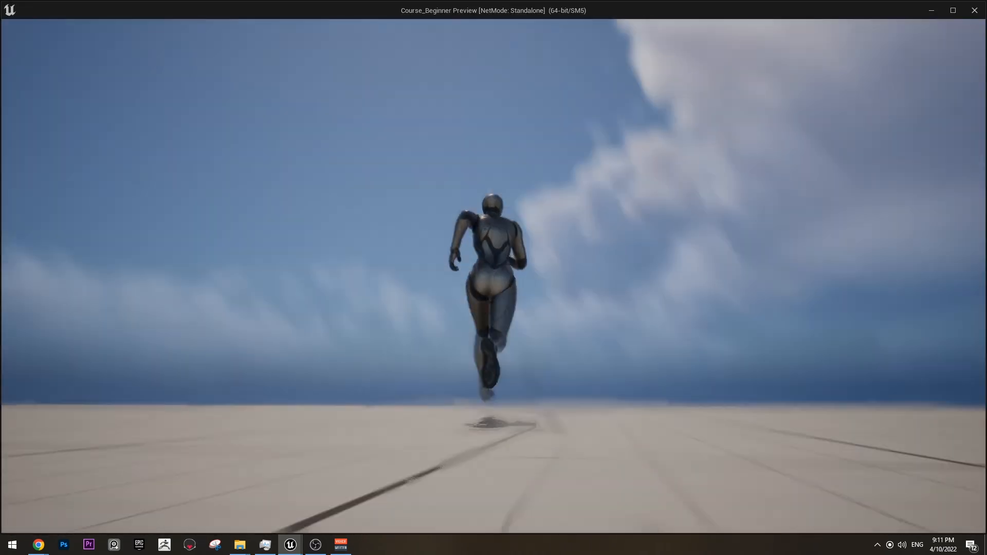
{"action": "key", "text": "d"}
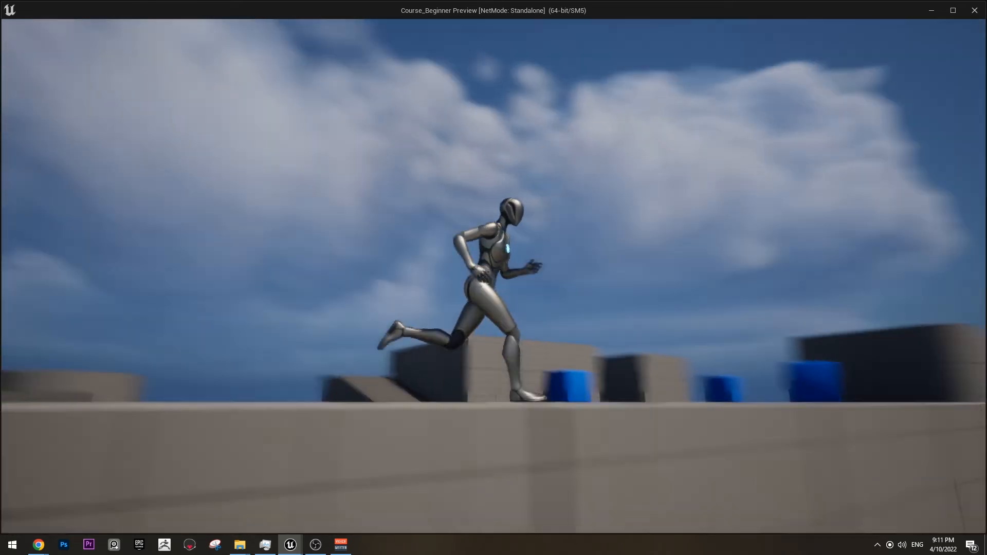
{"action": "key", "text": "w"}
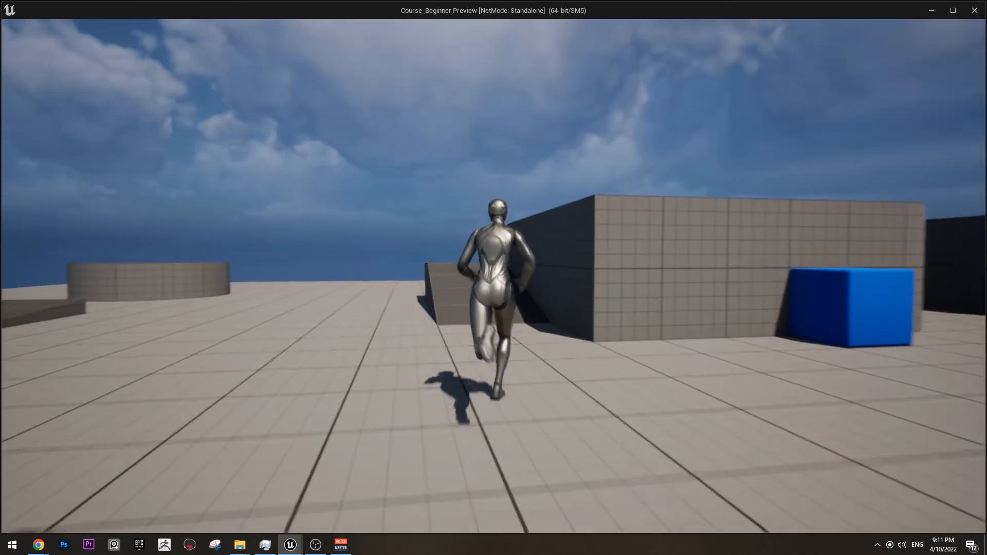
{"action": "key", "text": "d"}
{"action": "key", "text": "space"}
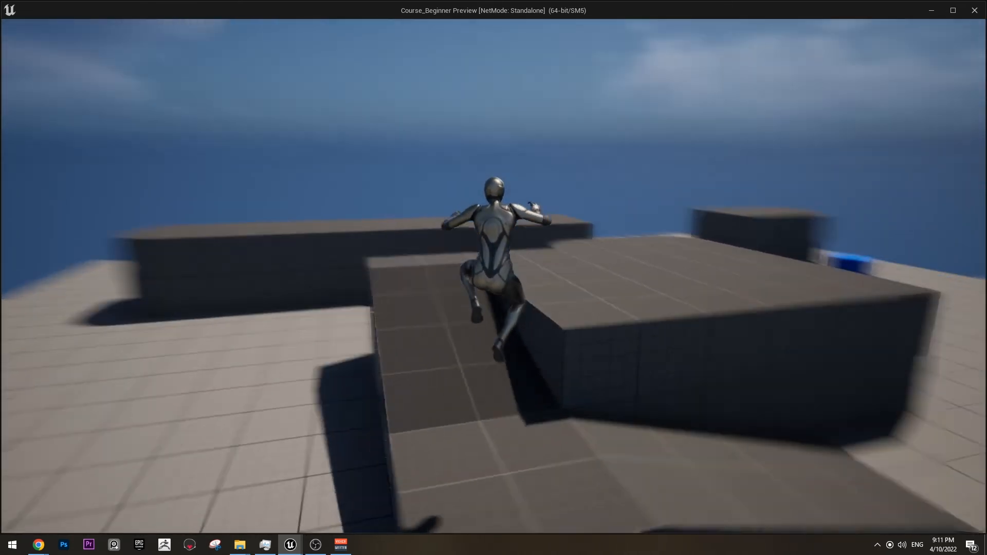
{"action": "key", "text": "space"}
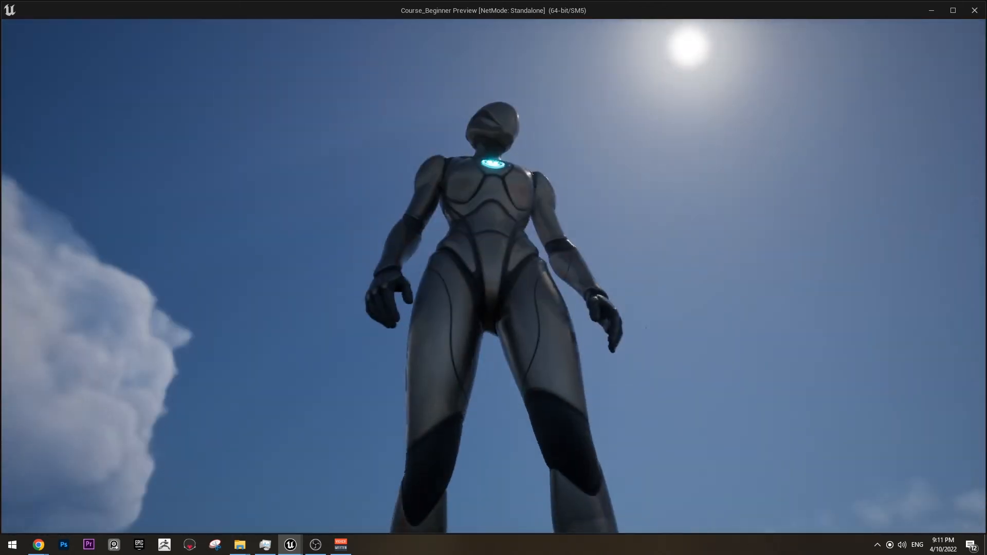
{"action": "key", "text": "w"}
{"action": "key", "text": "space"}
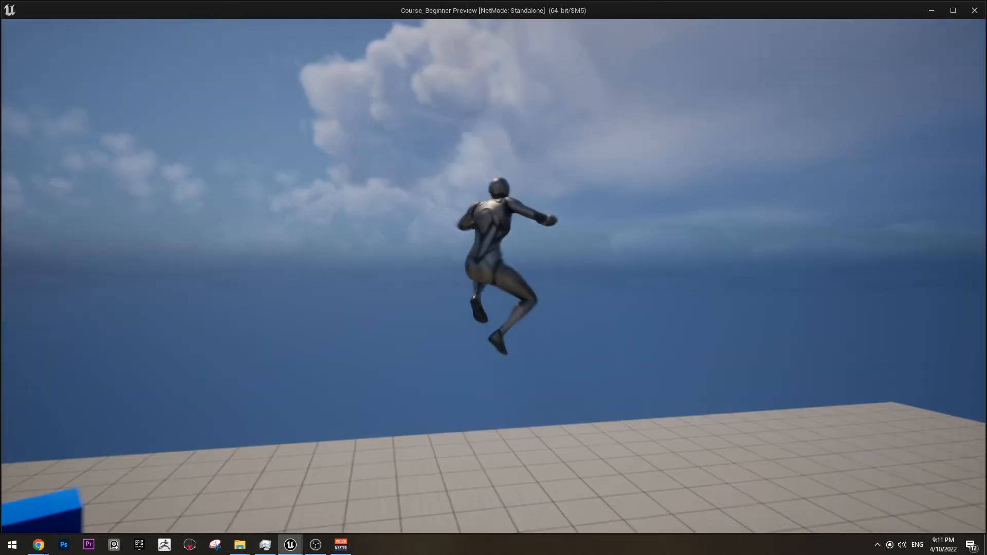
{"action": "key", "text": "w"}
{"action": "key", "text": "Escape"}
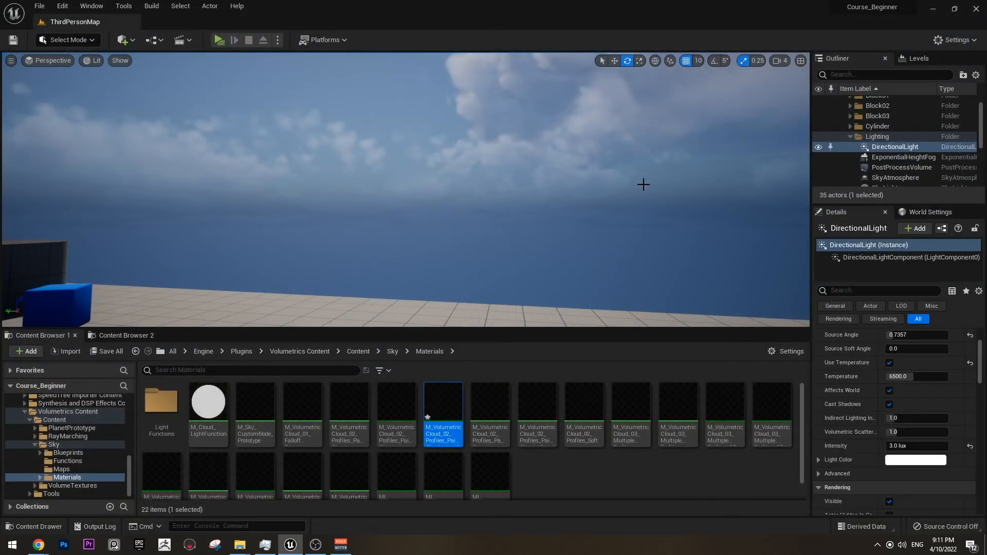
Enable the Bloom Method, Intensity and Threshold overrides on the PostProcessVolume and set Intensity to 5.184
{"action": "scroll", "coordinate": [900, 131], "scroll_direction": "down", "scroll_amount": 2}
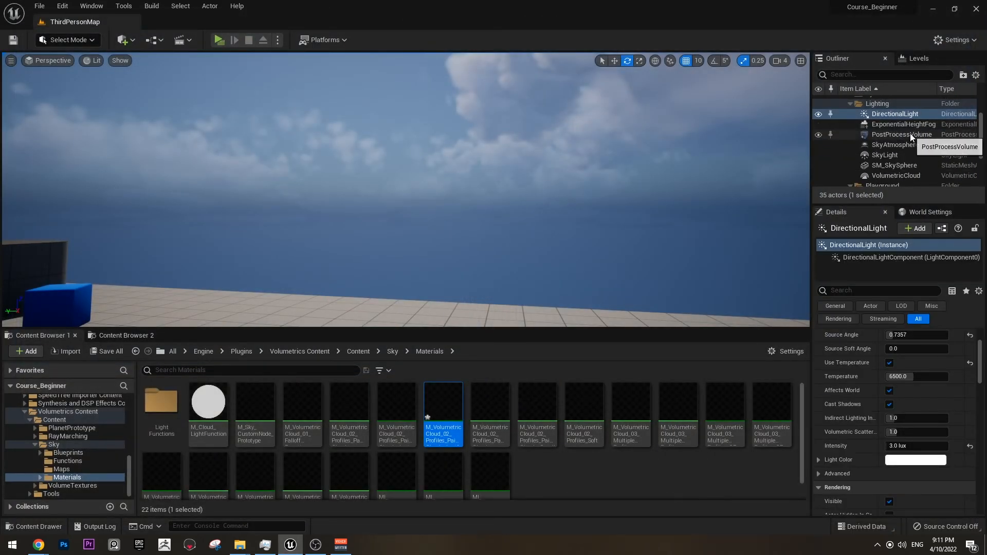
{"action": "left_click", "coordinate": [903, 135]}
{"action": "left_click", "coordinate": [820, 336]}
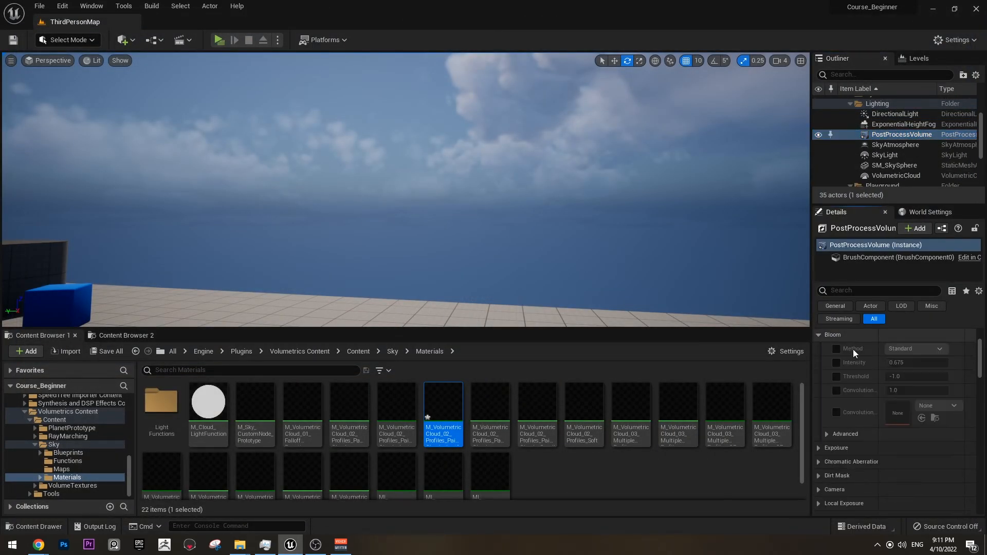
{"action": "left_click", "coordinate": [836, 348]}
{"action": "left_click", "coordinate": [836, 363]}
{"action": "left_click", "coordinate": [836, 377]}
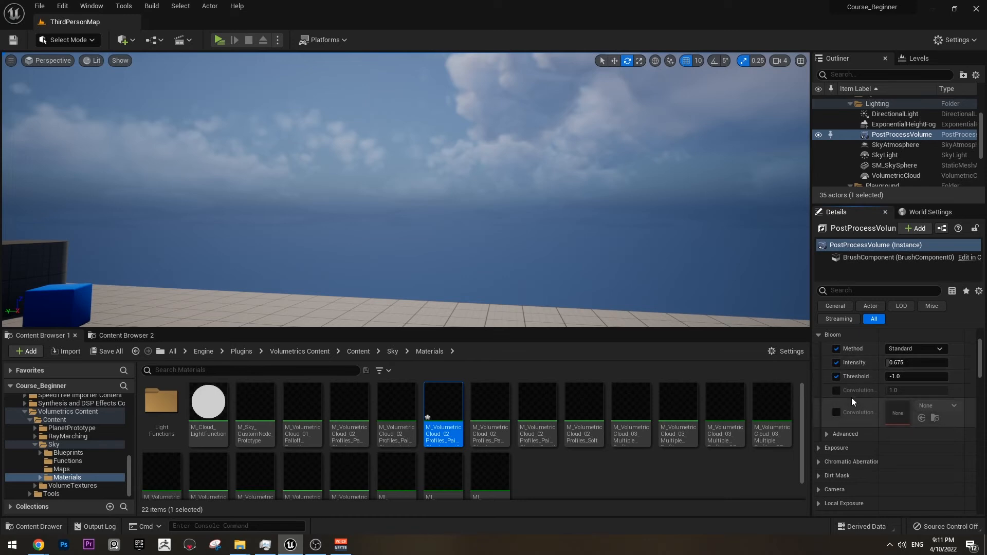
{"action": "left_click_drag", "start_coordinate": [911, 363], "coordinate": [956, 362]}
Play-test the level with the stronger bloom, running and jumping over the blocks, and end the session
{"action": "right_click_drag", "start_coordinate": [638, 221], "coordinate": [611, 278]}
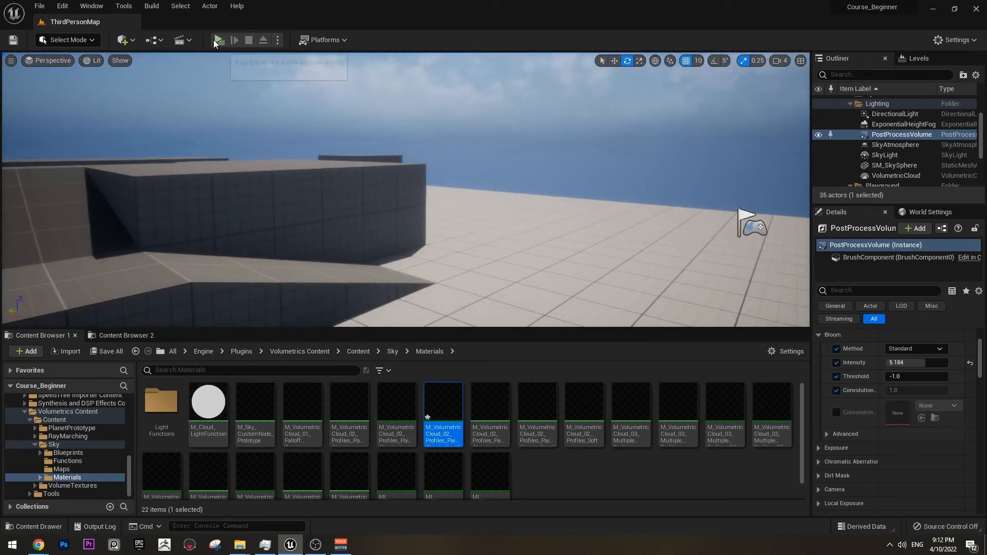
{"action": "left_click", "coordinate": [219, 41]}
{"action": "key", "text": "d"}
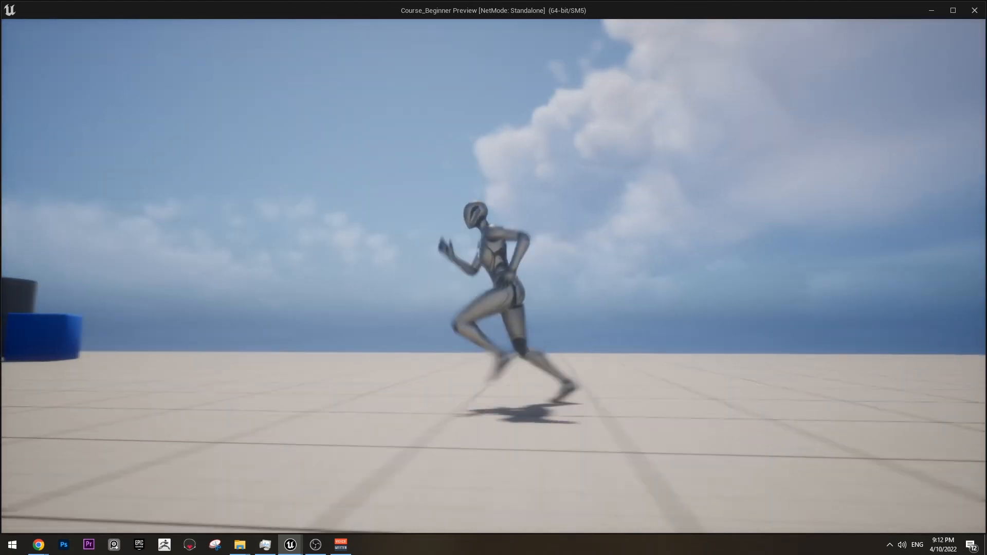
{"action": "key", "text": "w"}
{"action": "key", "text": "space"}
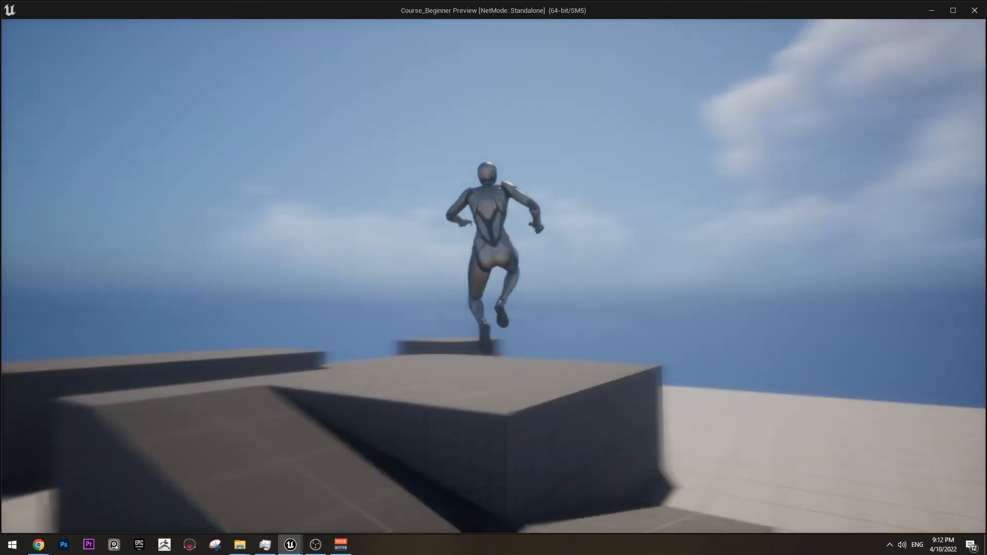
{"action": "key", "text": "Escape"}
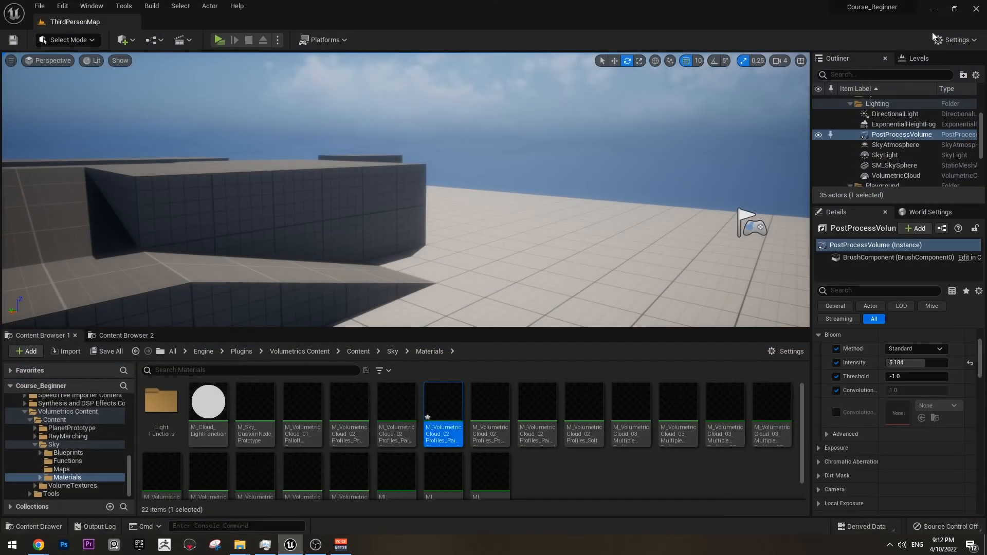
Try several Bloom intensities up to 8.0 on the PostProcessVolume, set Threshold to -0.928, and settle on Intensity 3
{"action": "left_click_drag", "start_coordinate": [920, 363], "coordinate": [906, 363]}
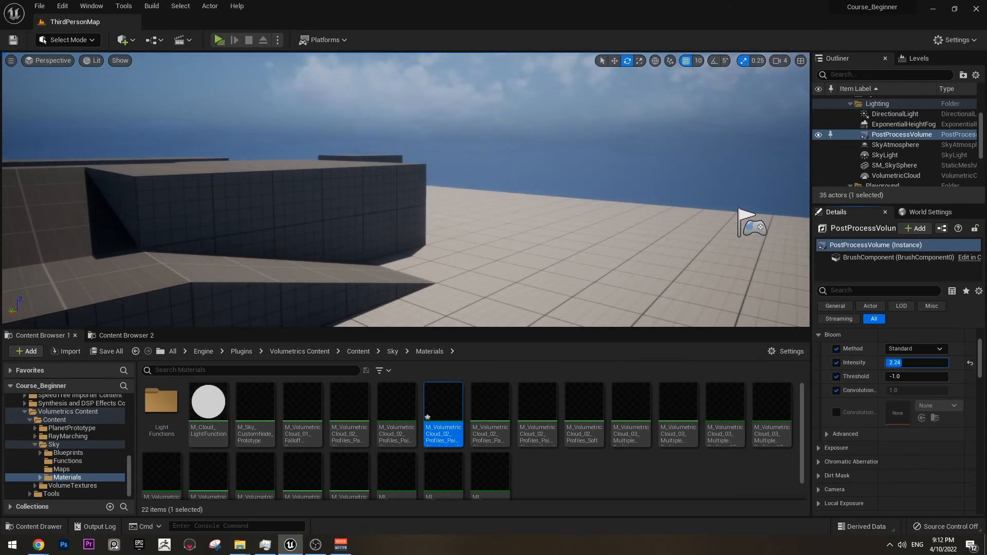
{"action": "right_click_drag", "start_coordinate": [406, 190], "coordinate": [309, 170]}
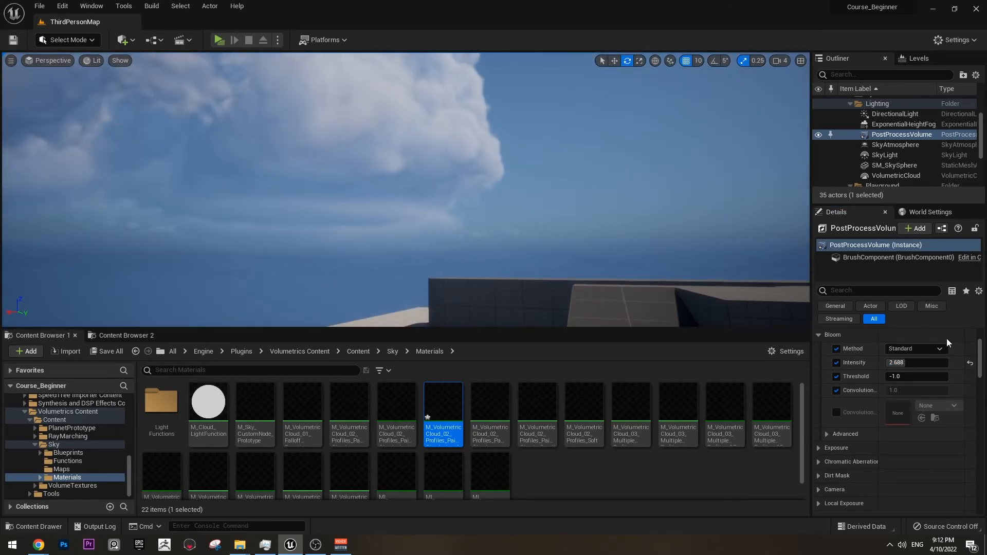
{"action": "mouse_move", "coordinate": [905, 377]}
{"action": "left_mouse_down"}
{"action": "mouse_move", "coordinate": [920, 376]}
{"action": "mouse_move", "coordinate": [889, 377]}
{"action": "left_mouse_up"}
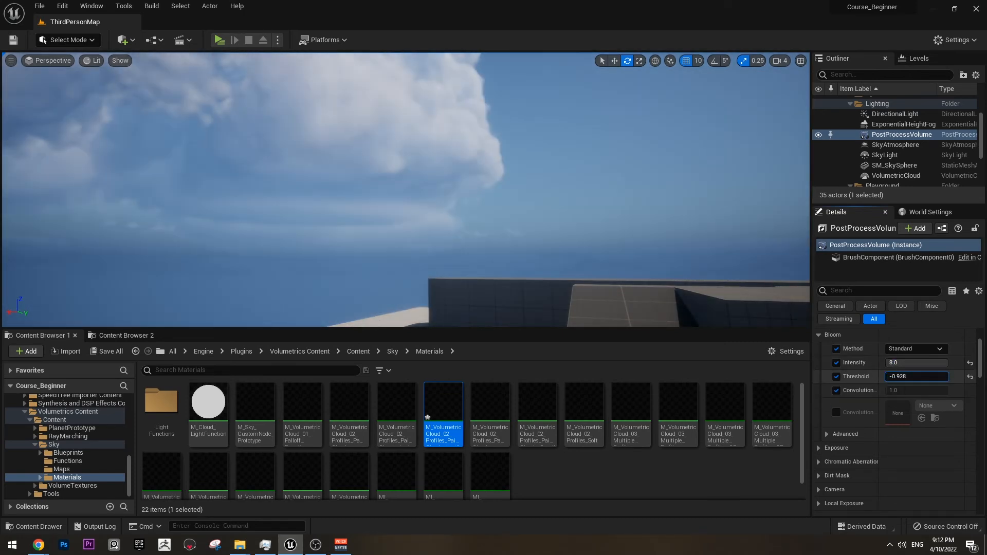
{"action": "right_click_drag", "start_coordinate": [406, 190], "coordinate": [430, 180]}
{"action": "mouse_move", "coordinate": [932, 363]}
{"action": "left_mouse_down"}
{"action": "mouse_move", "coordinate": [910, 363]}
{"action": "mouse_move", "coordinate": [921, 363]}
{"action": "left_mouse_up"}
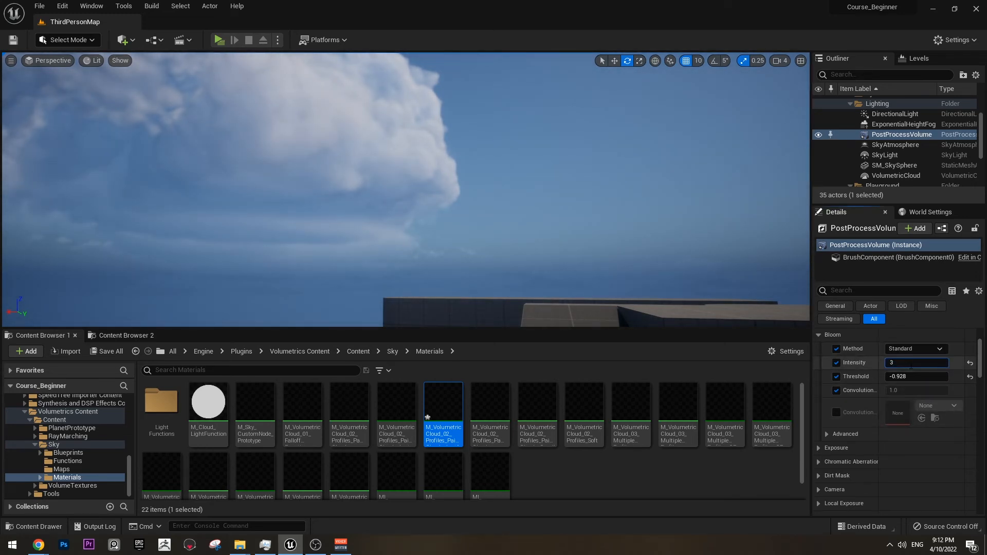
{"action": "key", "text": "Return"}
Enable the Chromatic Aberration Intensity and Start Offset overrides on the PostProcessVolume, adjust the effect, and check it against the clouds
{"action": "scroll", "coordinate": [877, 407], "scroll_direction": "down", "scroll_amount": 2}
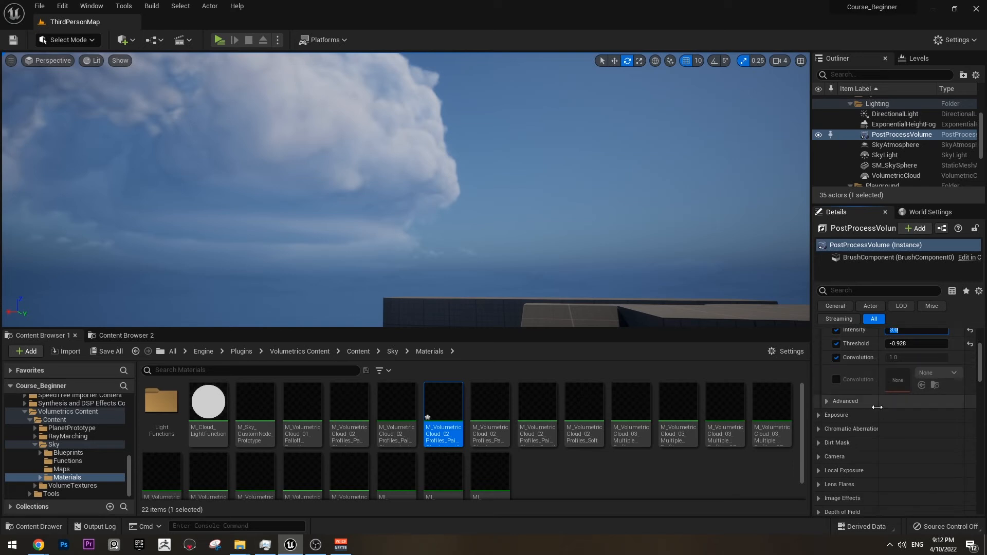
{"action": "left_click", "coordinate": [822, 430]}
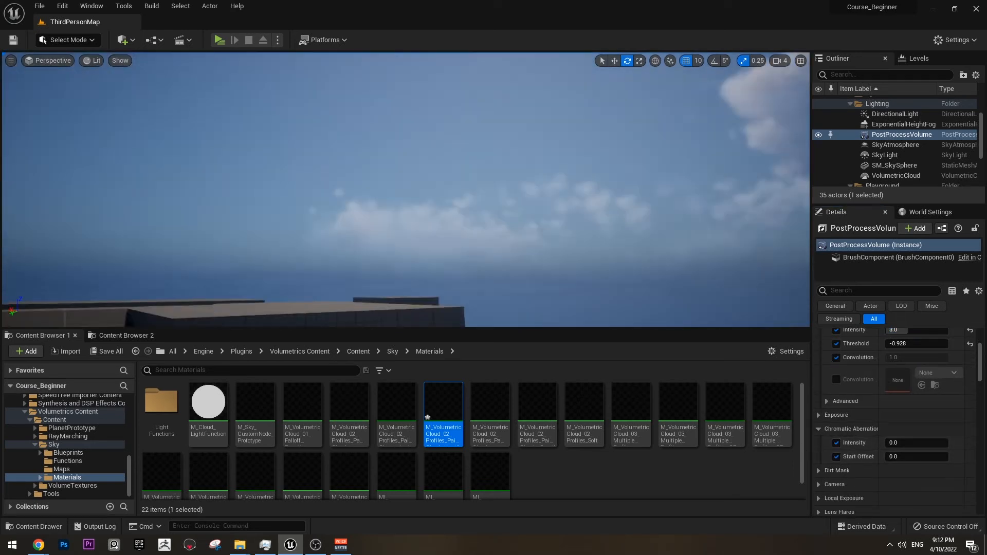
{"action": "right_click_drag", "start_coordinate": [406, 189], "coordinate": [511, 241]}
{"action": "left_click_drag", "start_coordinate": [912, 448], "coordinate": [887, 458]}
{"action": "right_click_drag", "start_coordinate": [560, 198], "coordinate": [491, 164]}
{"action": "left_click", "coordinate": [537, 147]}
{"action": "right_click_drag", "start_coordinate": [612, 157], "coordinate": [648, 154]}
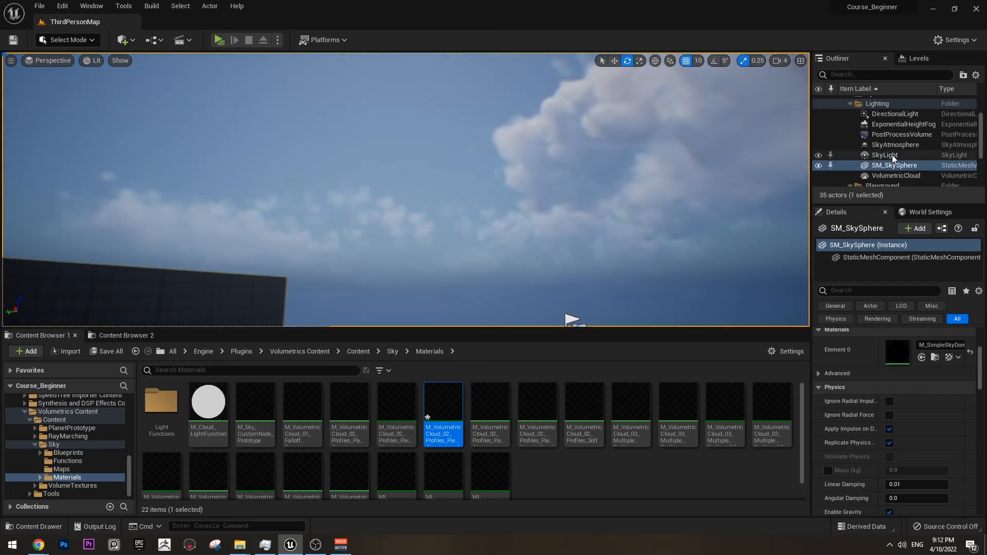
Try a Chromatic Aberration Intensity of 1.72 on the PostProcessVolume, check it in the level, and disable its Intensity and Start Offset overrides
{"action": "left_click", "coordinate": [934, 135]}
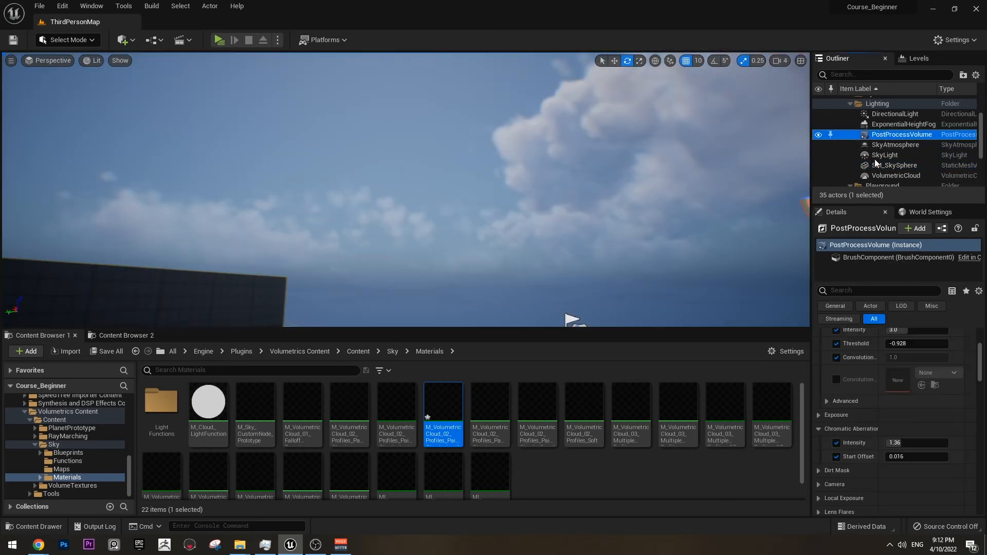
{"action": "mouse_move", "coordinate": [915, 442]}
{"action": "left_mouse_down"}
{"action": "mouse_move", "coordinate": [925, 443]}
{"action": "mouse_move", "coordinate": [906, 443]}
{"action": "left_mouse_up"}
{"action": "right_click_drag", "start_coordinate": [617, 206], "coordinate": [173, 57]}
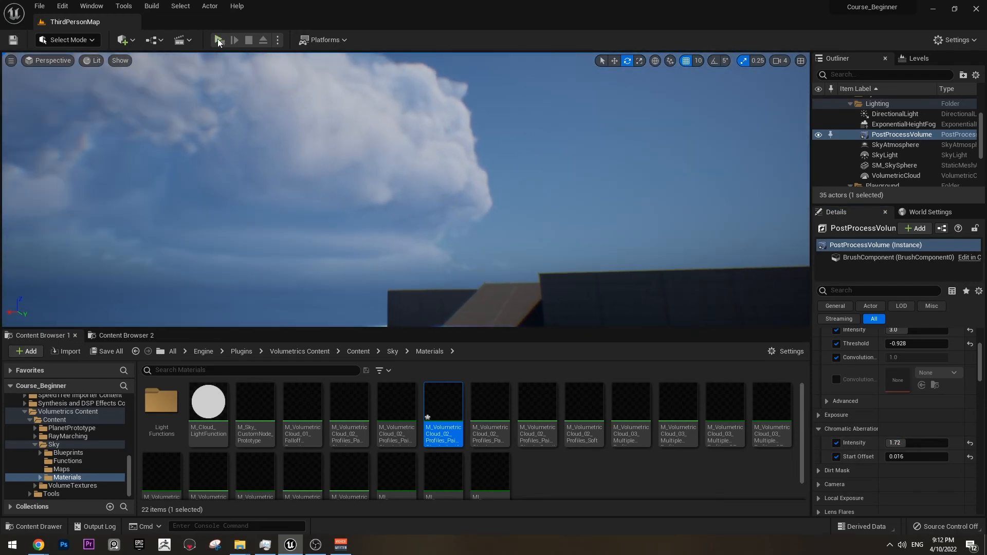
{"action": "left_click", "coordinate": [218, 40]}
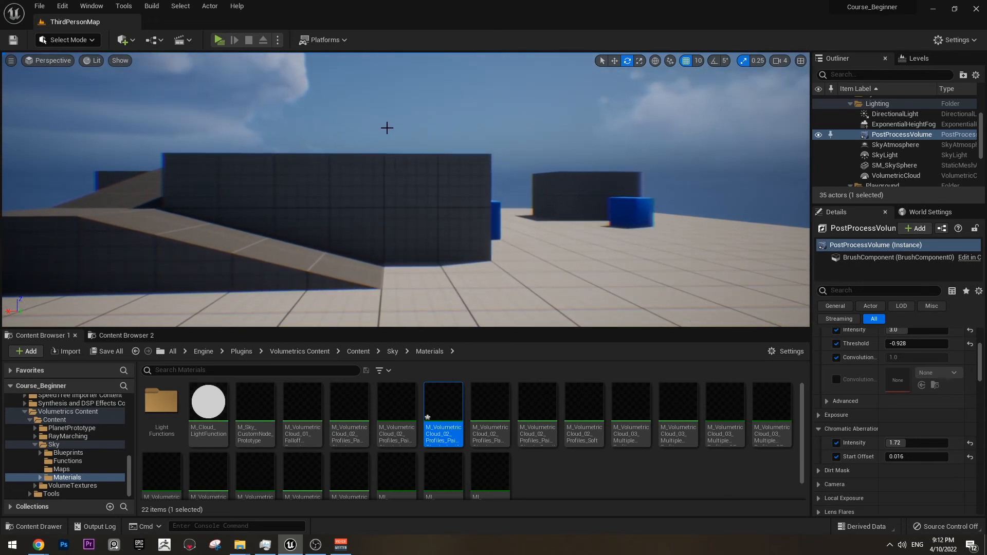
{"action": "key", "text": "Escape"}
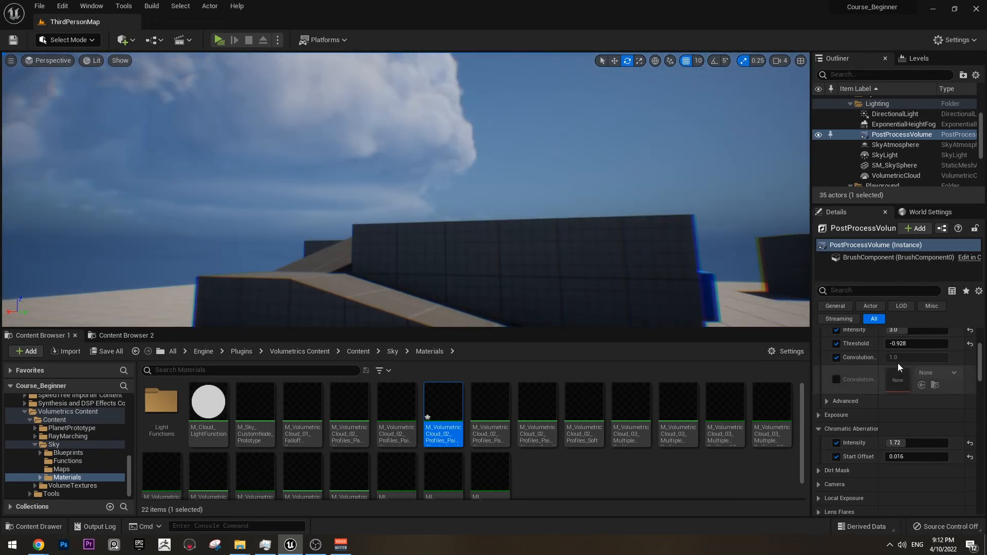
{"action": "left_click", "coordinate": [836, 442]}
{"action": "left_click", "coordinate": [837, 456]}
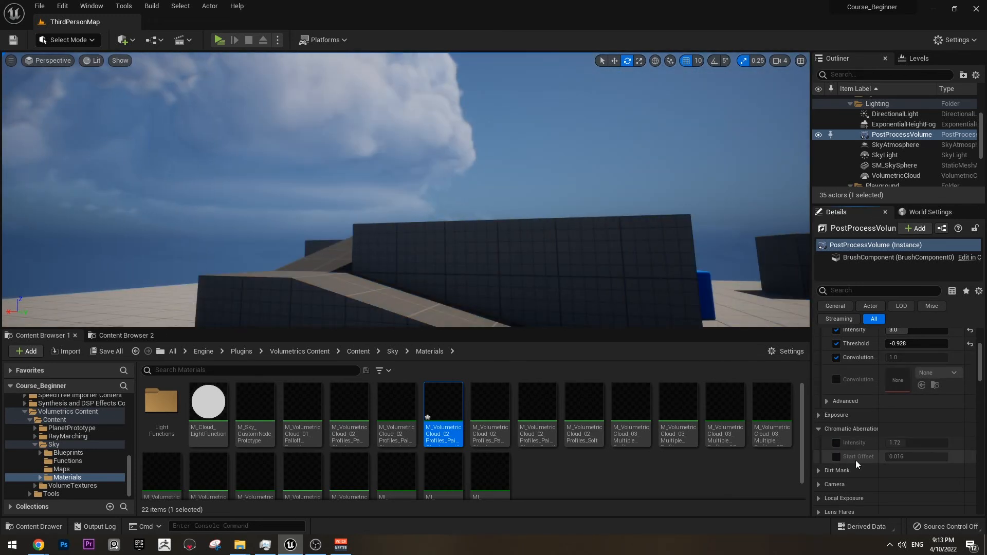
Enable the Vignette Intensity override in the PostProcessVolume's Image Effects, set it to 0.544, and check the sky
{"action": "scroll", "coordinate": [855, 461], "scroll_direction": "down", "scroll_amount": 5}
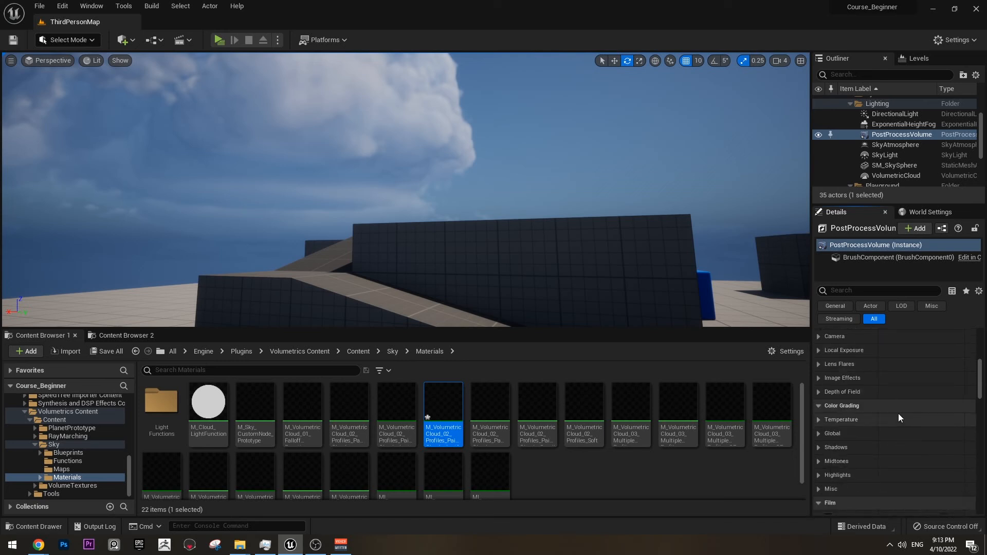
{"action": "left_click", "coordinate": [819, 379]}
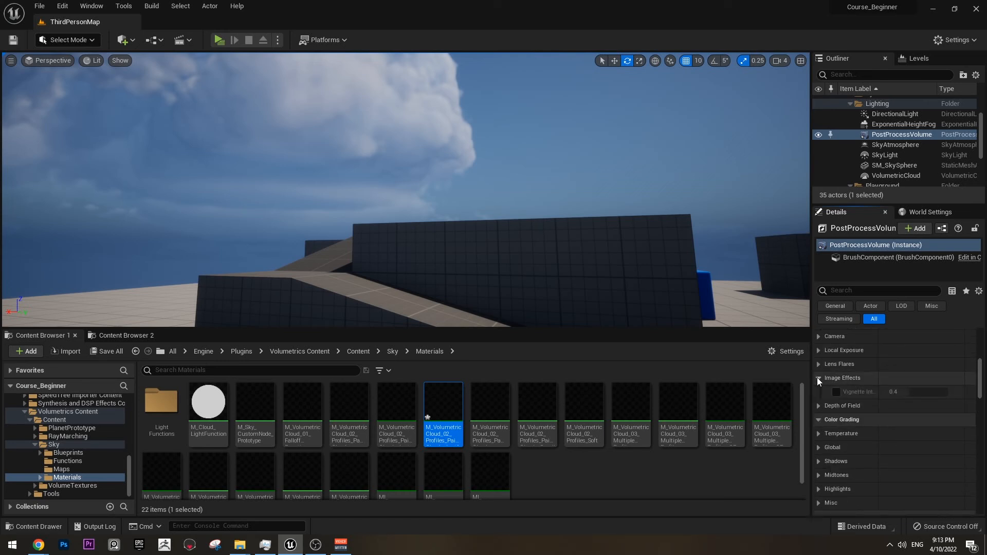
{"action": "left_click", "coordinate": [836, 392]}
{"action": "left_click_drag", "start_coordinate": [897, 391], "coordinate": [917, 392]}
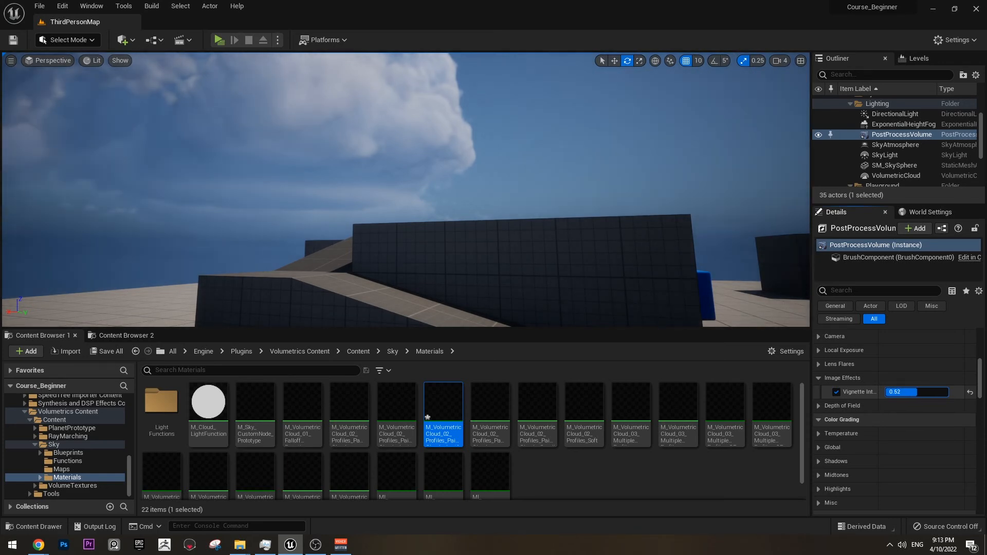
{"action": "right_click_drag", "start_coordinate": [607, 221], "coordinate": [784, 154]}
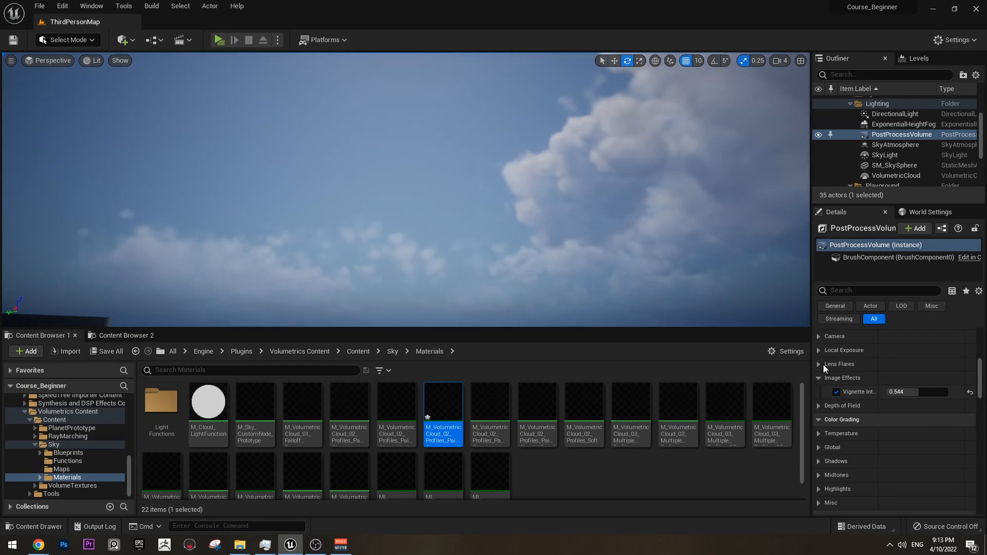
Look through the remaining PostProcessVolume settings, enlarge the level viewport over the content browser, and inspect the clouds and playground
{"action": "scroll", "coordinate": [823, 387], "scroll_direction": "down", "scroll_amount": 8}
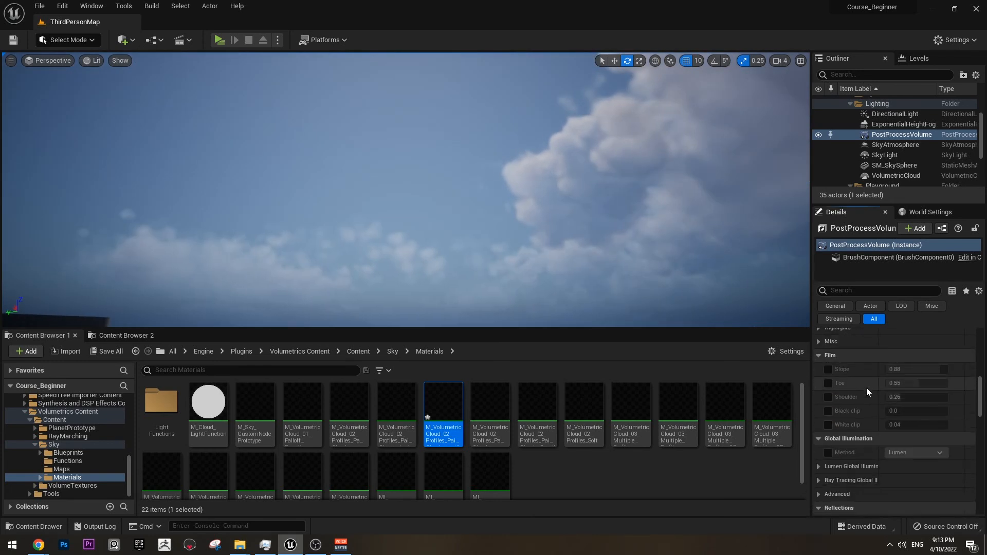
{"action": "scroll", "coordinate": [903, 391], "scroll_direction": "down", "scroll_amount": 5}
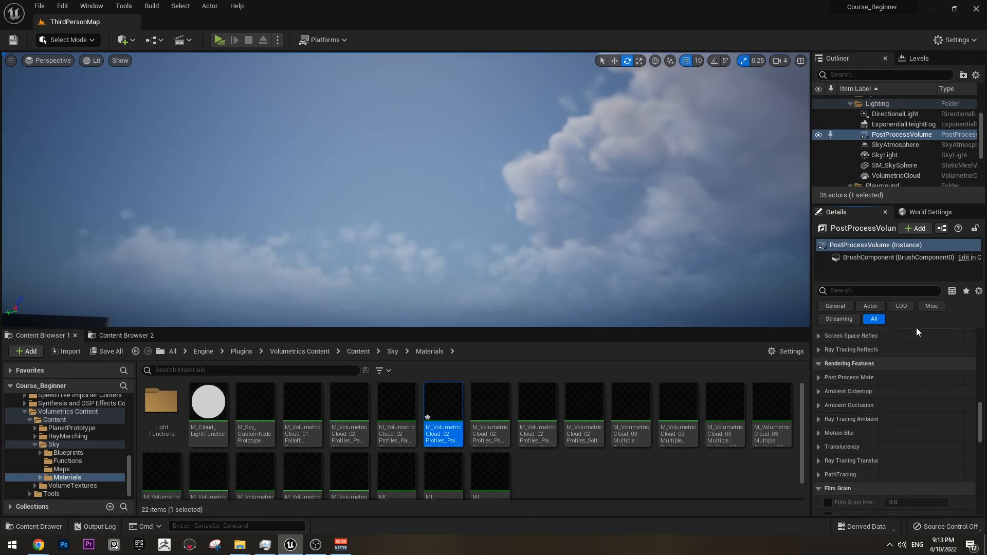
{"action": "right_click_drag", "start_coordinate": [457, 135], "coordinate": [514, 158]}
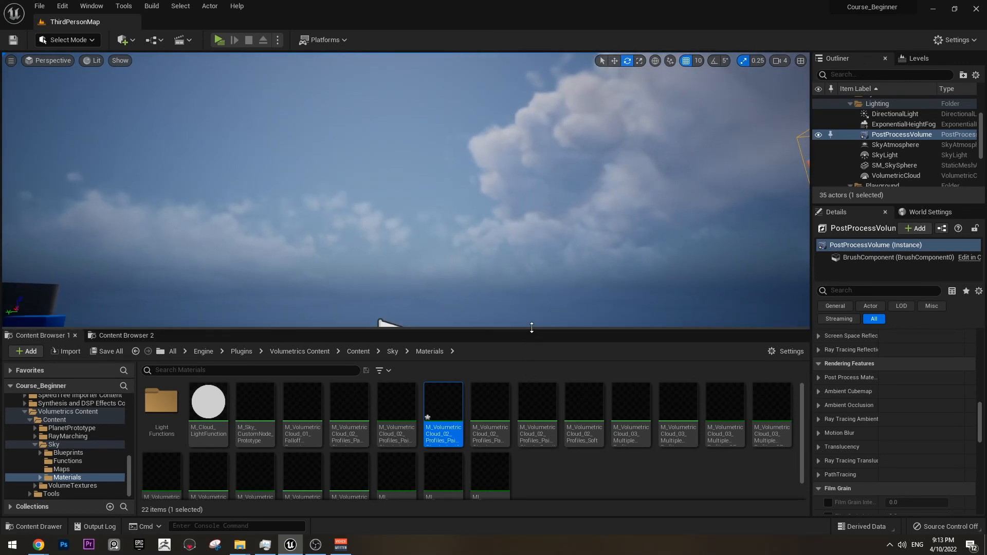
{"action": "left_click_drag", "start_coordinate": [531, 329], "coordinate": [543, 397]}
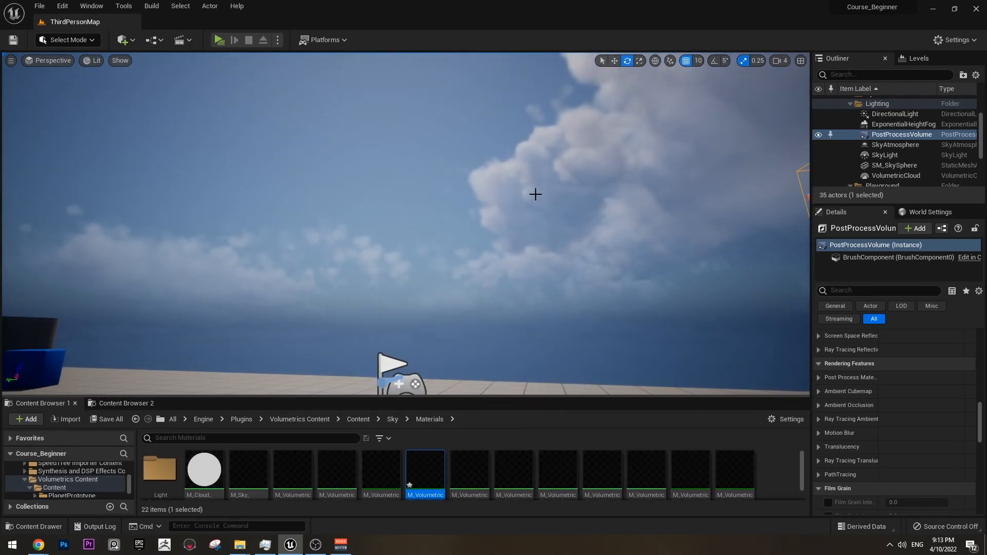
{"action": "right_click_drag", "start_coordinate": [535, 193], "coordinate": [686, 360]}
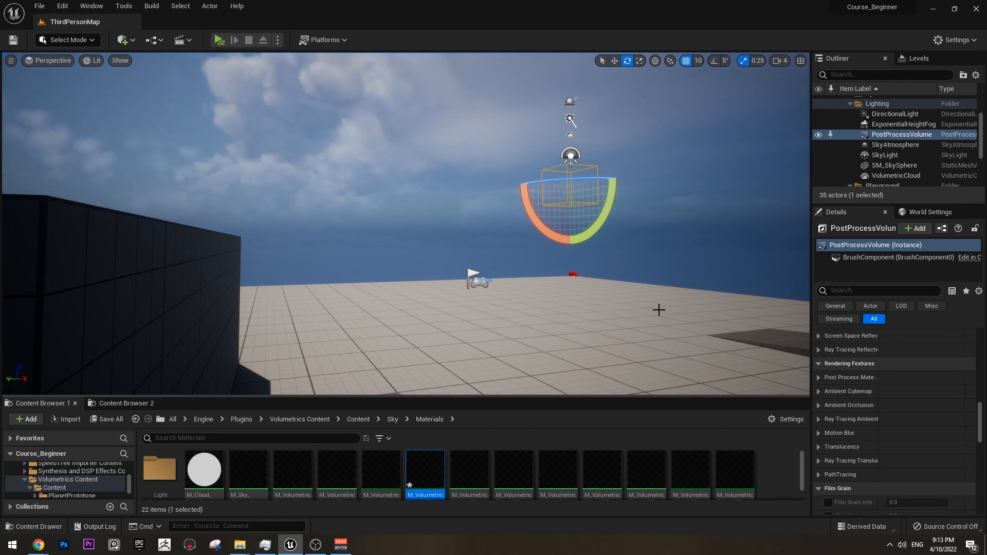
{"action": "right_click_drag", "start_coordinate": [659, 309], "coordinate": [649, 275]}
{"action": "right_click_drag", "start_coordinate": [576, 297], "coordinate": [564, 333]}
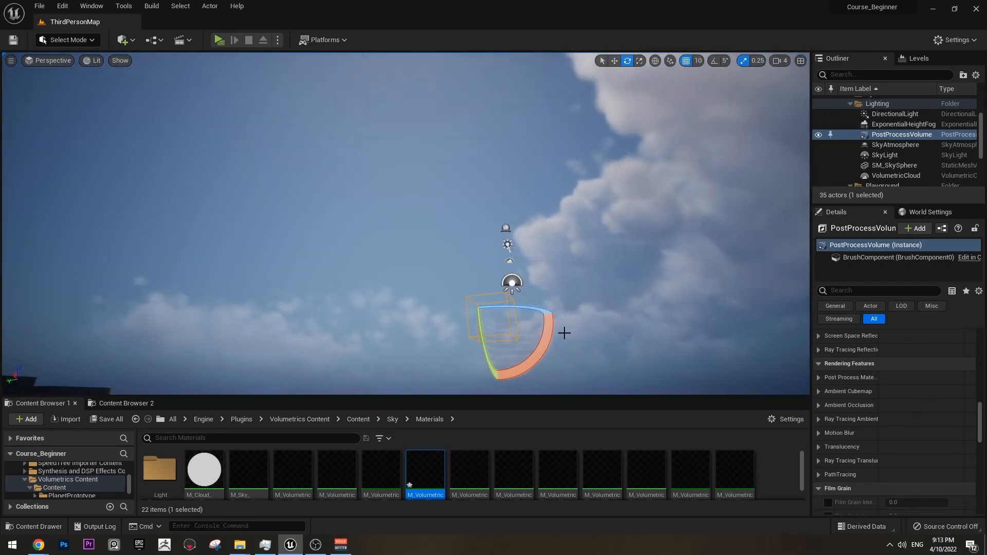
Rotate the DirectionalLight to lower the sun near the horizon for a sunset, and view it against the clouds
{"action": "left_click", "coordinate": [508, 246]}
{"action": "right_click_drag", "start_coordinate": [648, 291], "coordinate": [619, 289]}
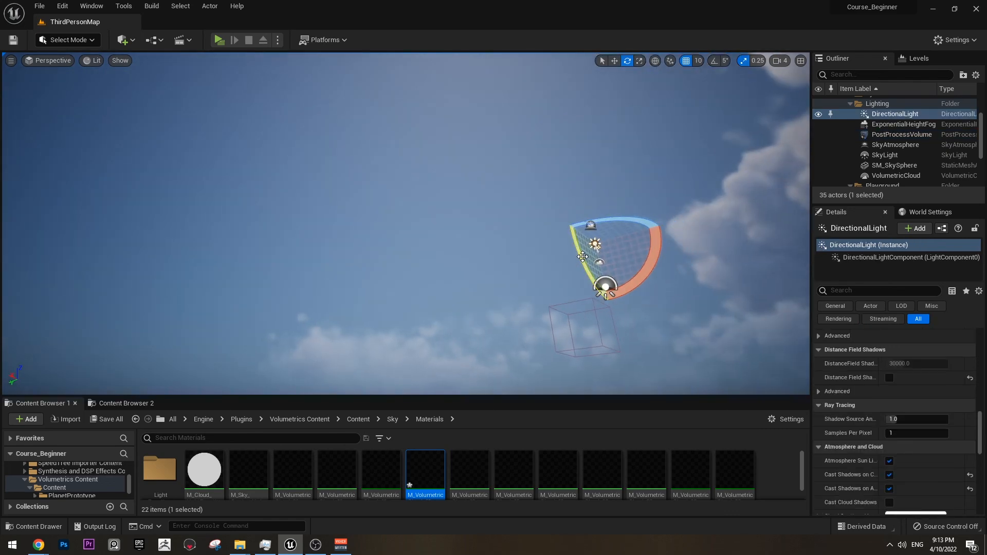
{"action": "left_click_drag", "start_coordinate": [581, 256], "coordinate": [567, 188]}
{"action": "right_click_drag", "start_coordinate": [567, 226], "coordinate": [624, 267]}
{"action": "key", "text": "w"}
{"action": "right_click_drag", "start_coordinate": [432, 360], "coordinate": [477, 358]}
{"action": "key", "text": "s"}
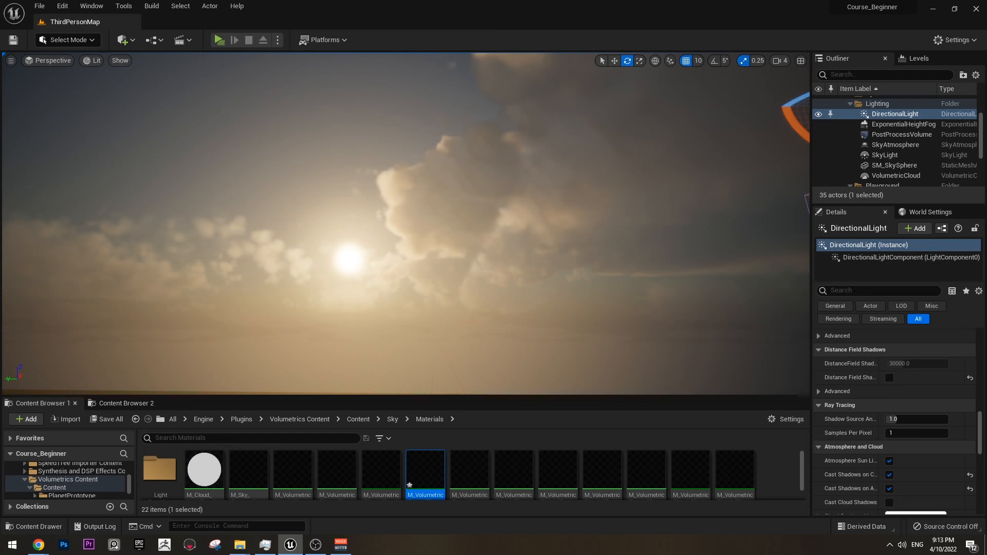